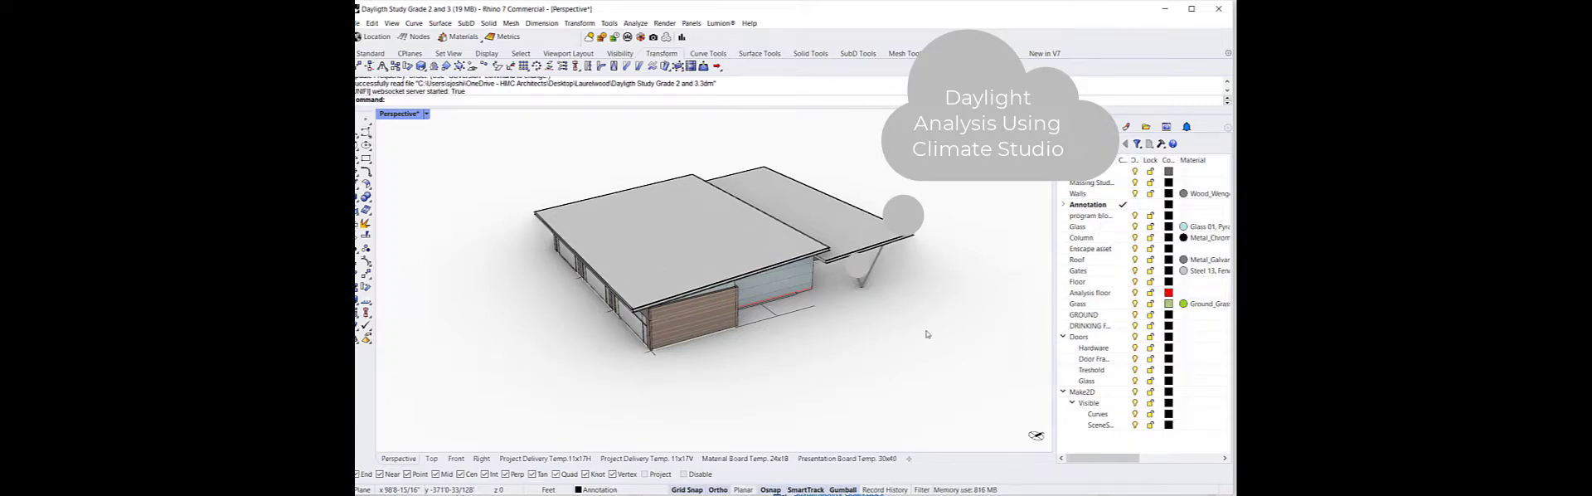
Hide the walls, roof, glass and column layers one at a time while orbiting to inspect the building's components
right_drag(927, 334, 838, 326)
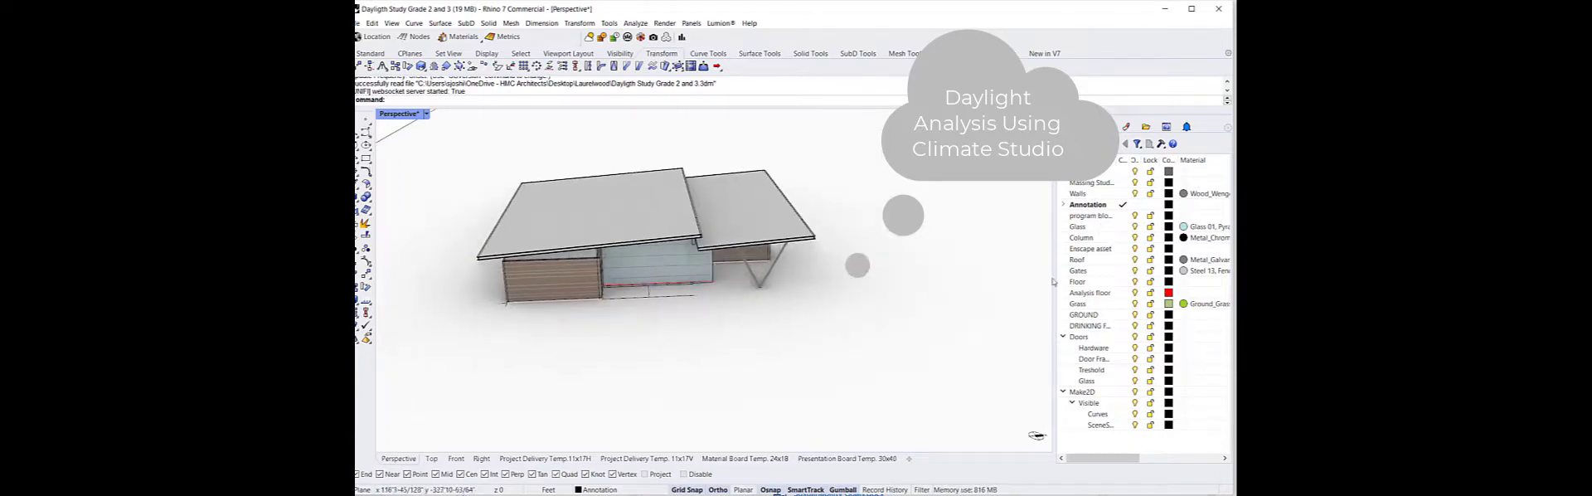
click(1140, 196)
right_drag(668, 384, 730, 382)
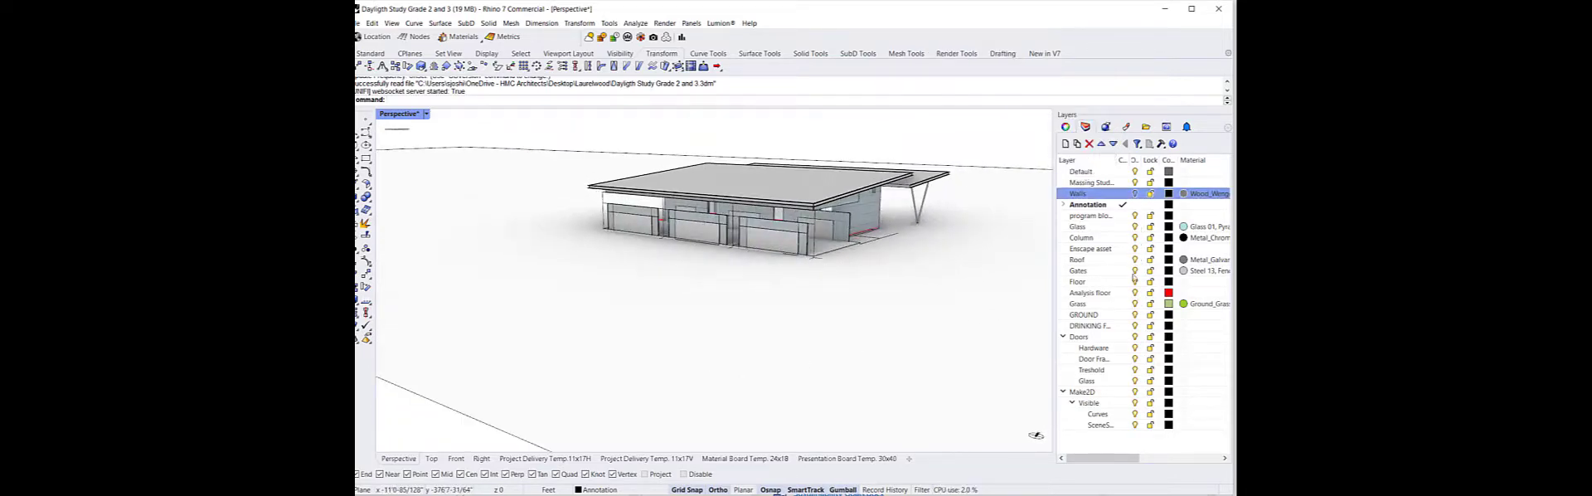
click(1135, 282)
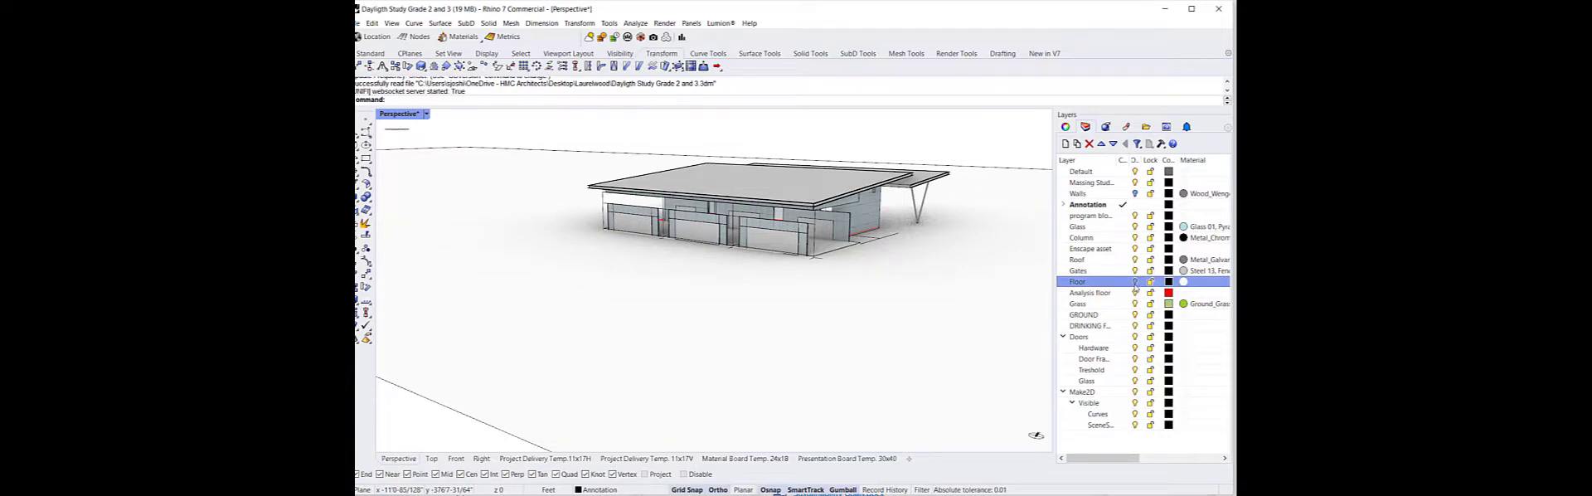
click(1135, 261)
right_drag(941, 267, 917, 287)
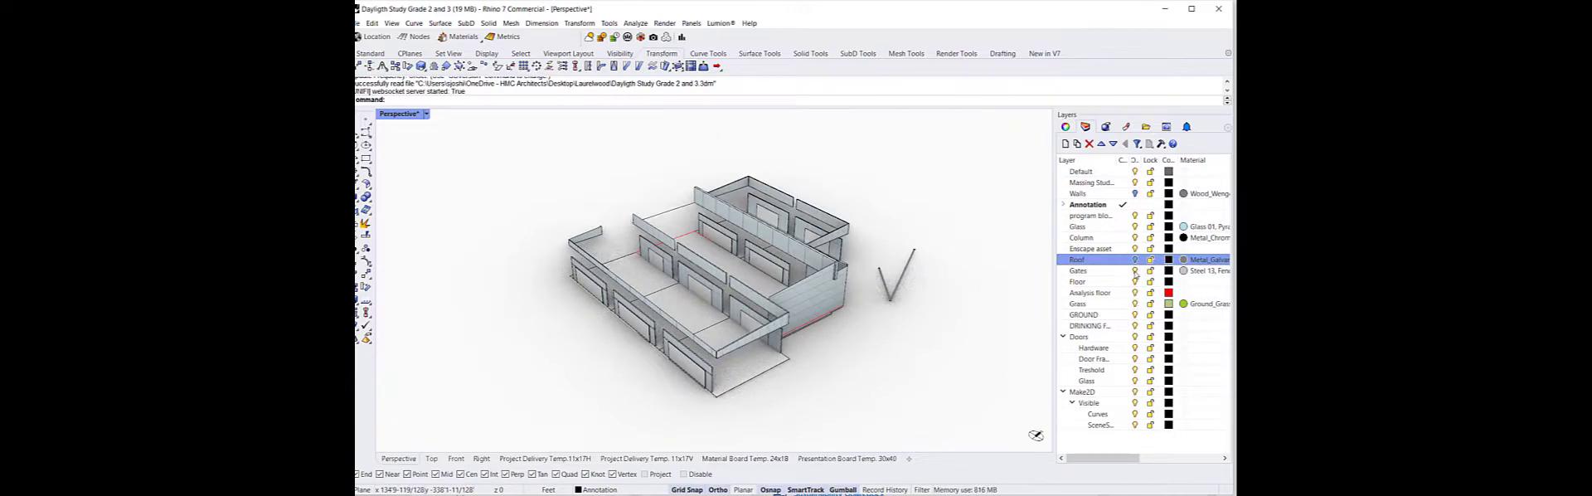
click(1135, 227)
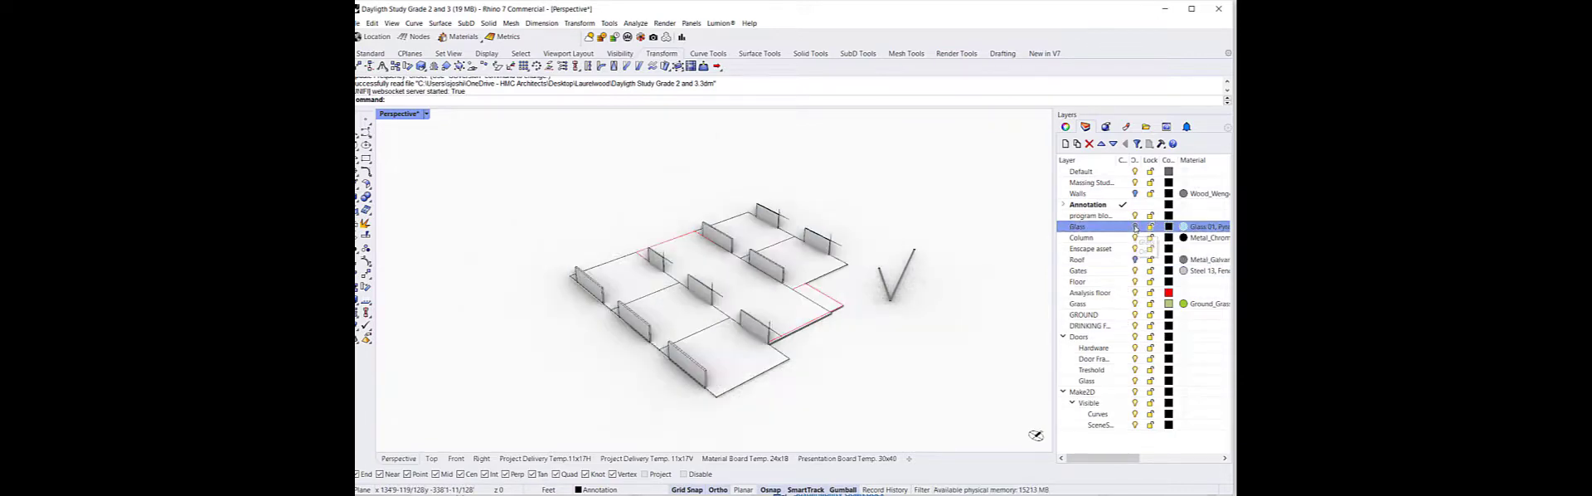
click(1135, 283)
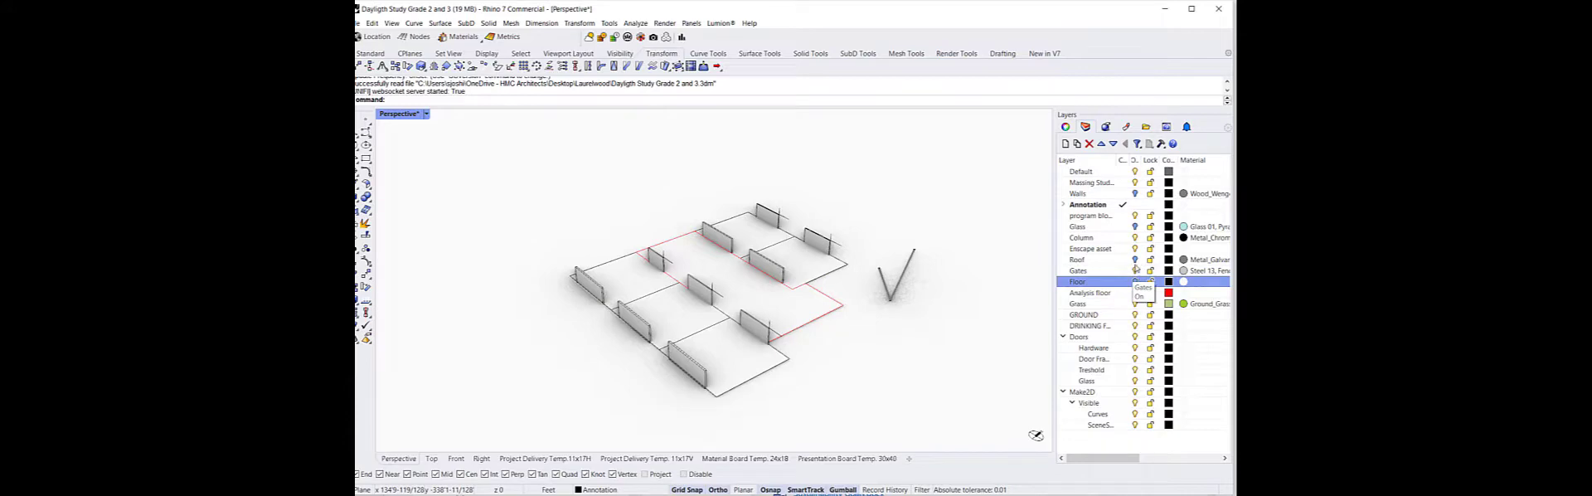
click(1136, 238)
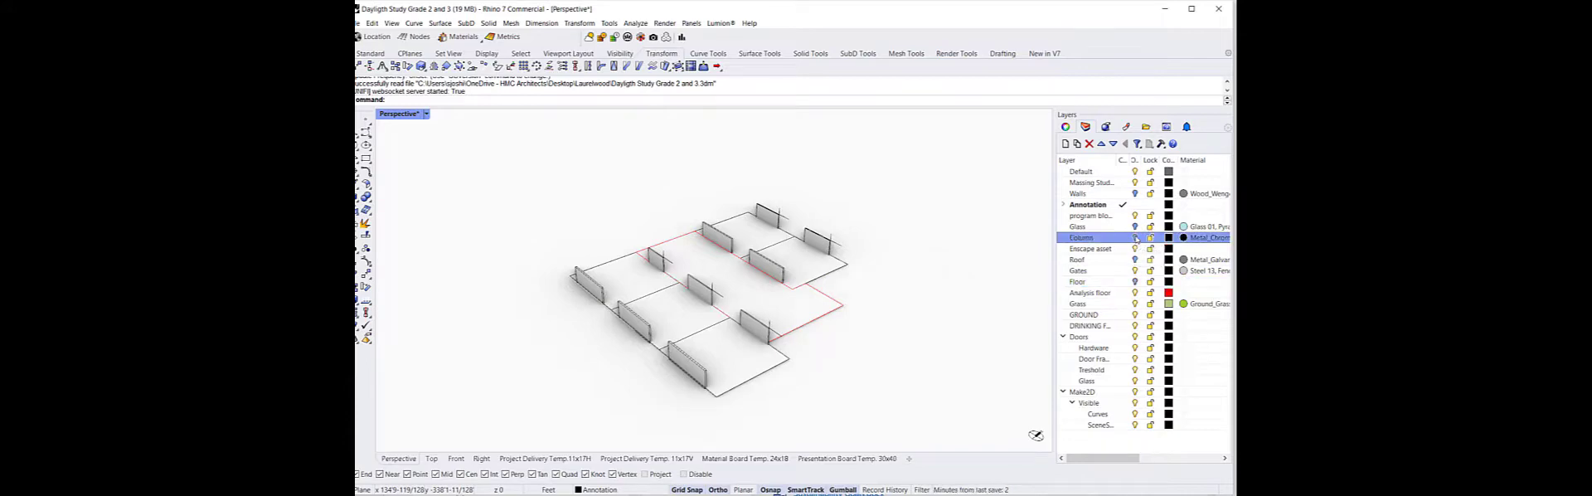
Turn the walls, glass, column, roof and floor layers back on and orbit around the whole building
click(1135, 194)
click(1135, 226)
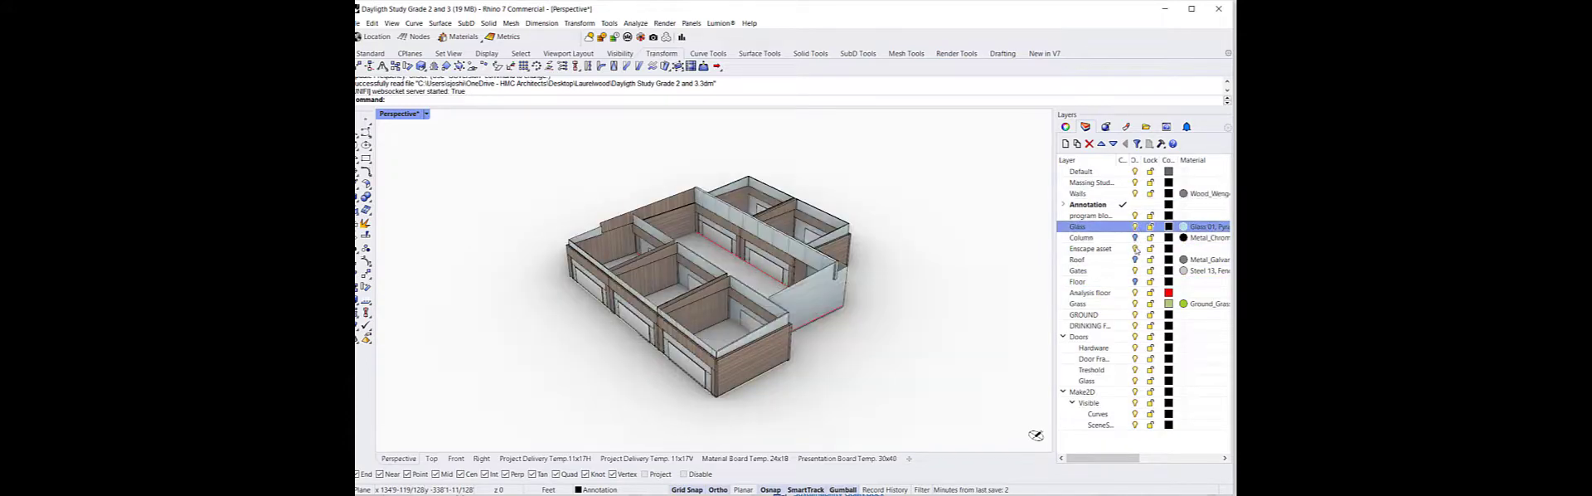
click(1135, 238)
click(1135, 260)
click(1135, 282)
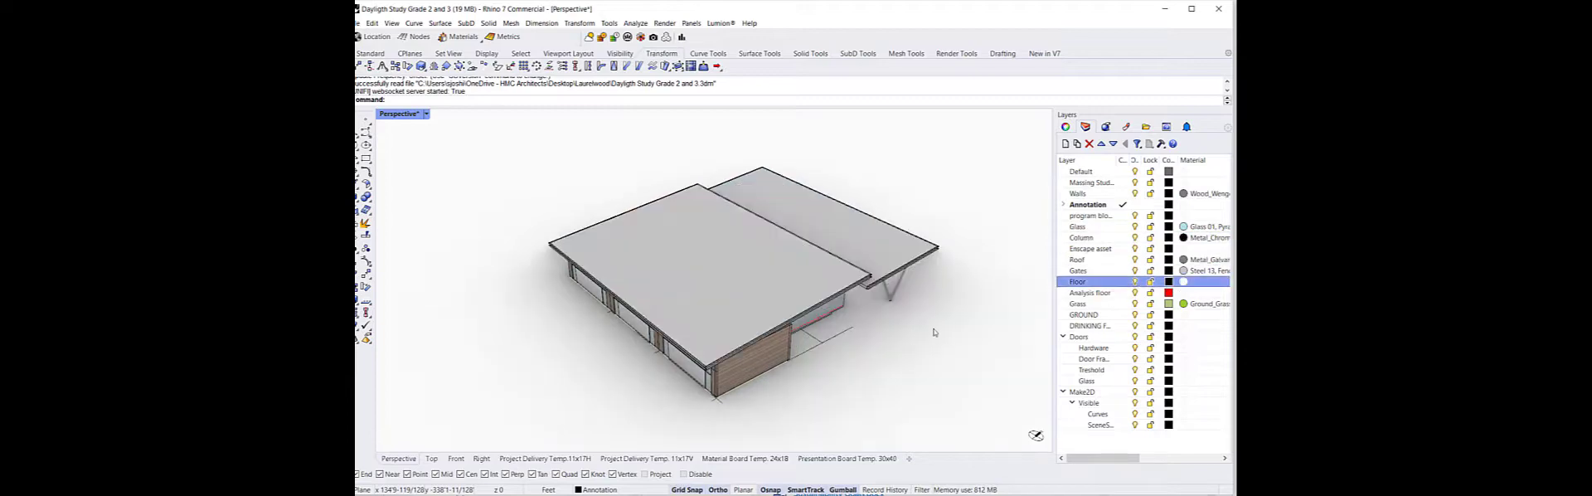
right_drag(986, 286, 916, 324)
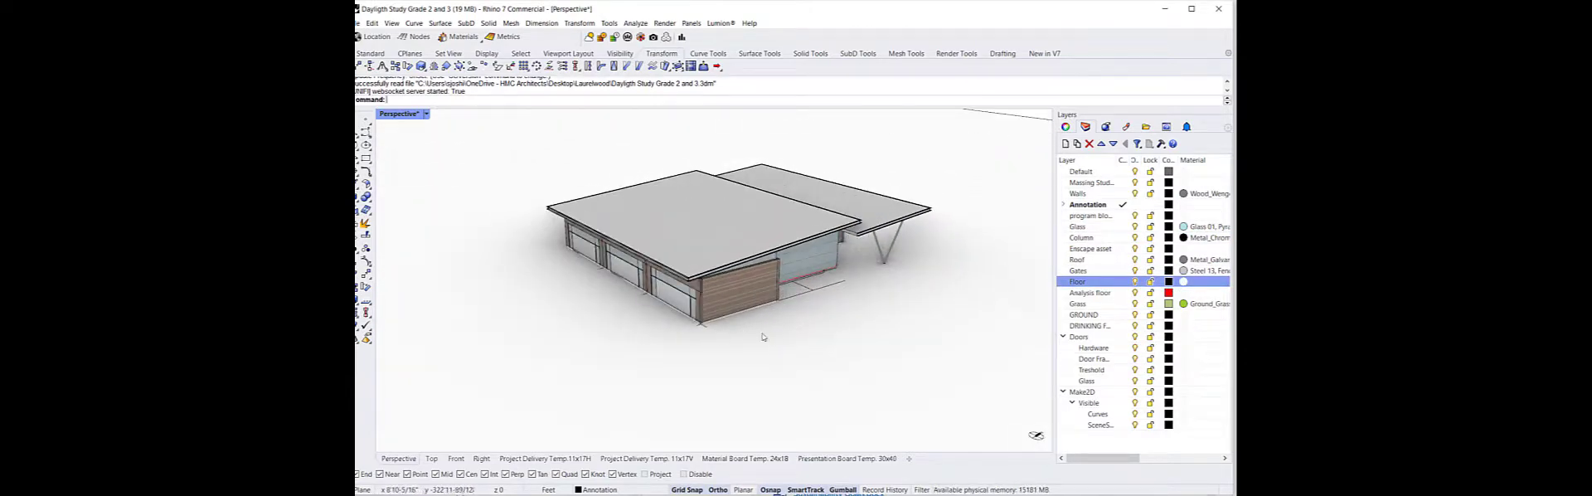
right_drag(771, 338, 853, 343)
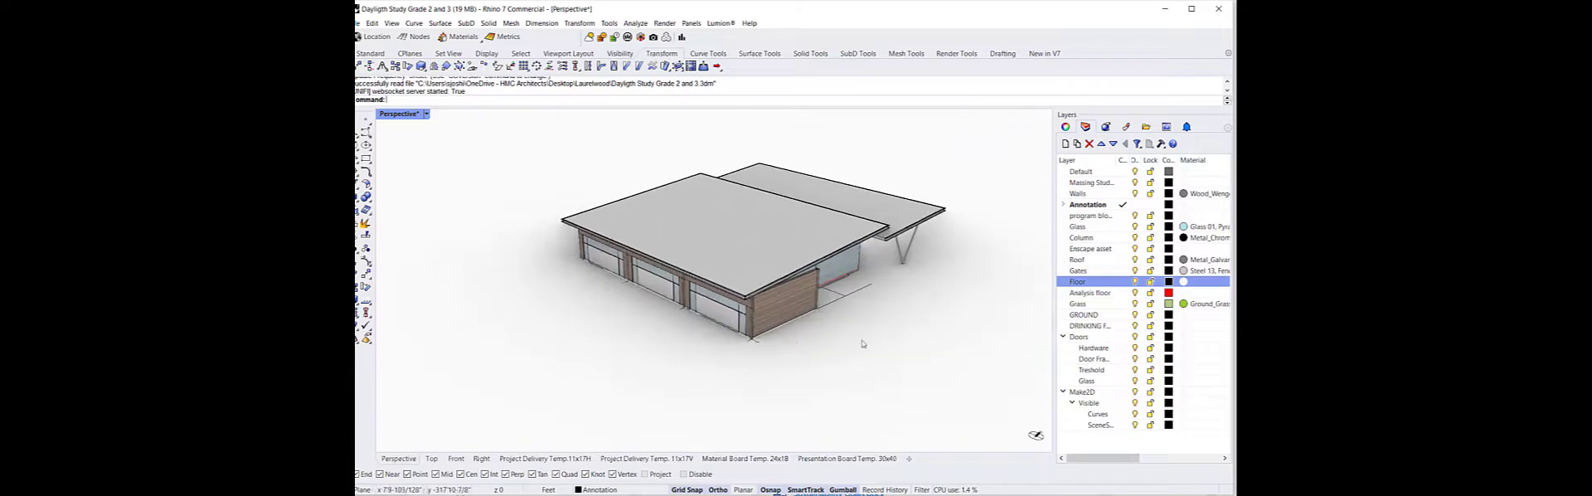
Select the layers from Default through Gates and hide them so only the floor remains
click(1099, 295)
click(1111, 282)
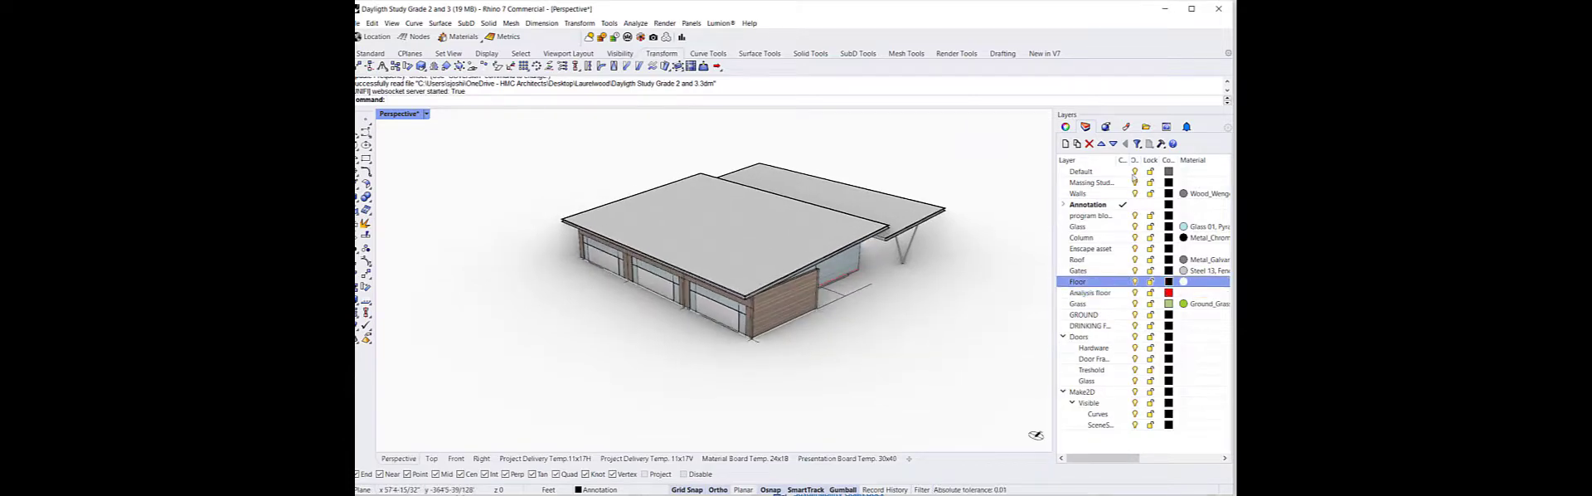
click(1115, 270)
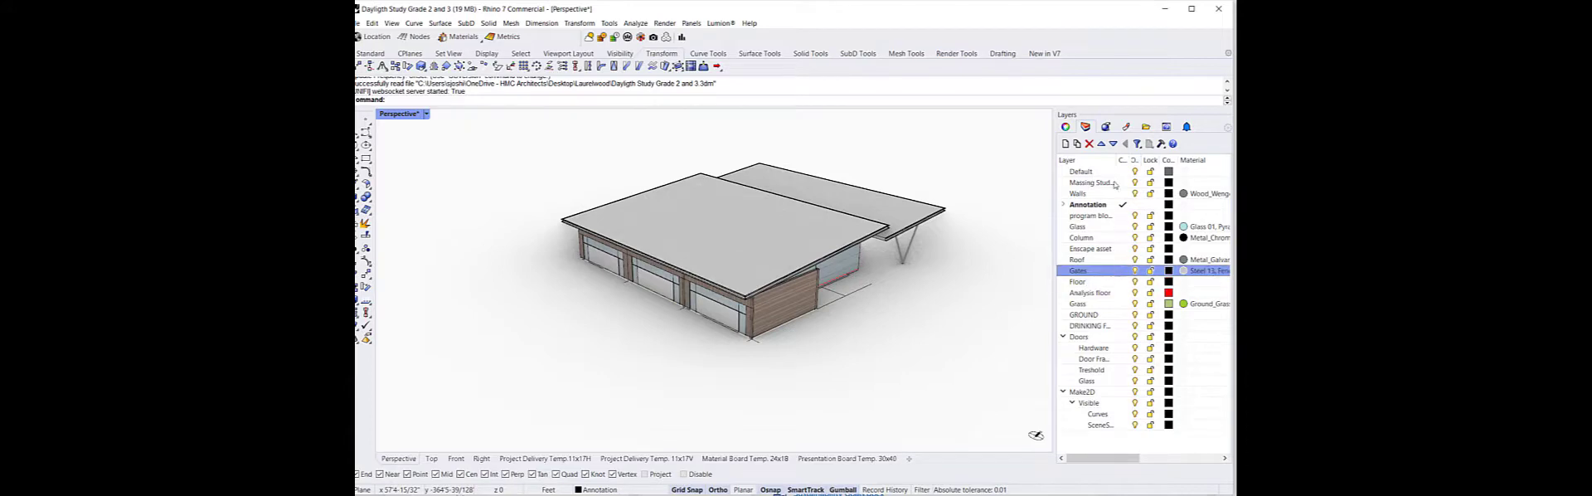
shift+click(1117, 175)
click(1135, 172)
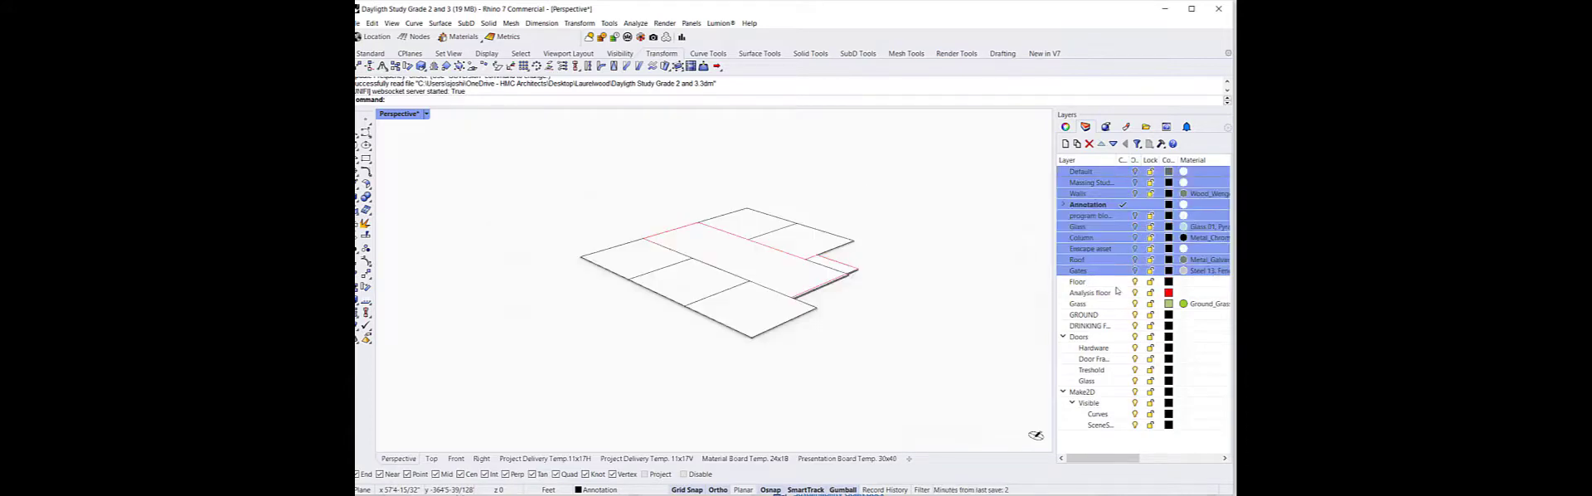
Orbit around the floor outlines to examine the room layout
click(1118, 284)
right_drag(838, 298, 713, 254)
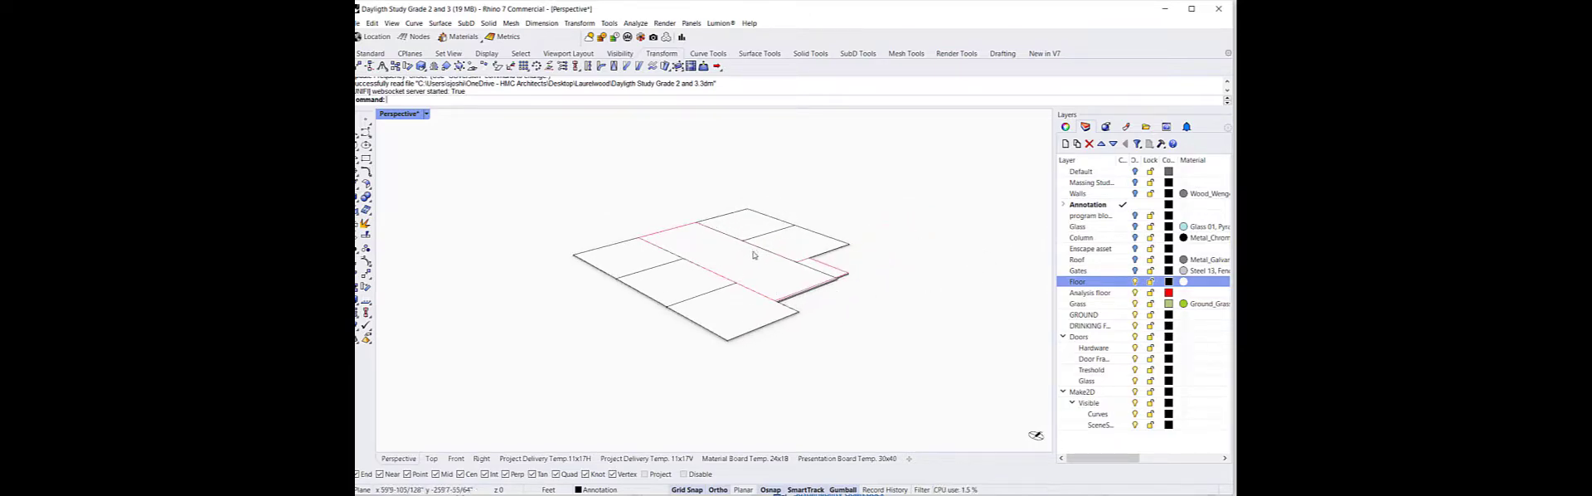
right_drag(757, 249, 829, 291)
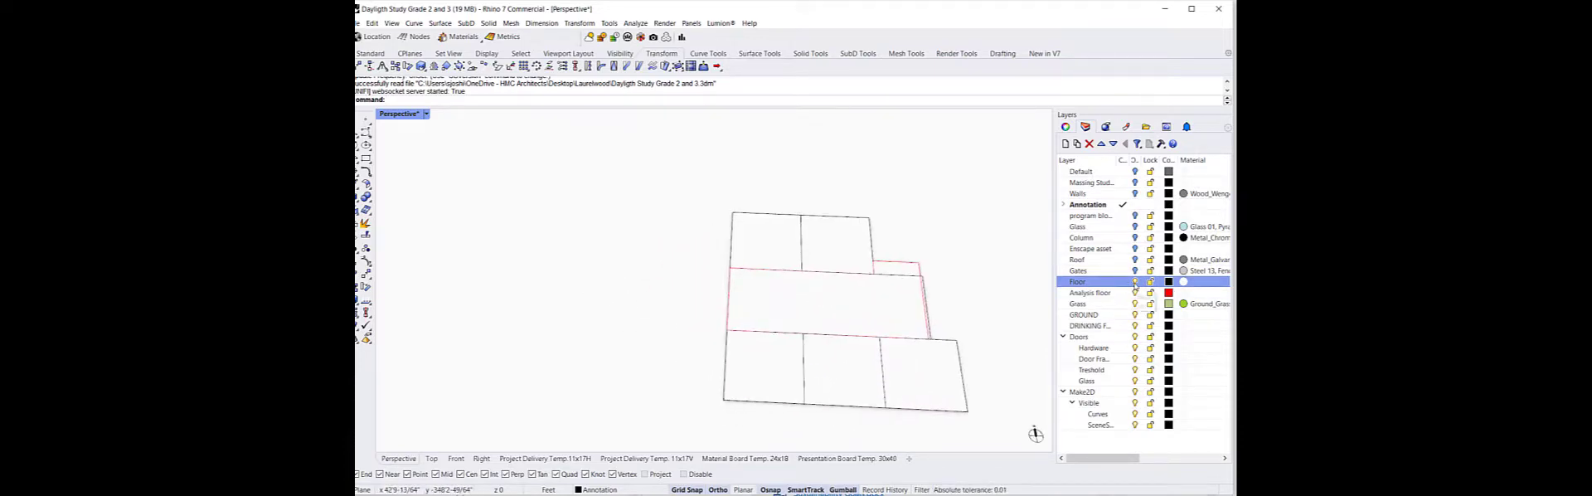
click(1135, 283)
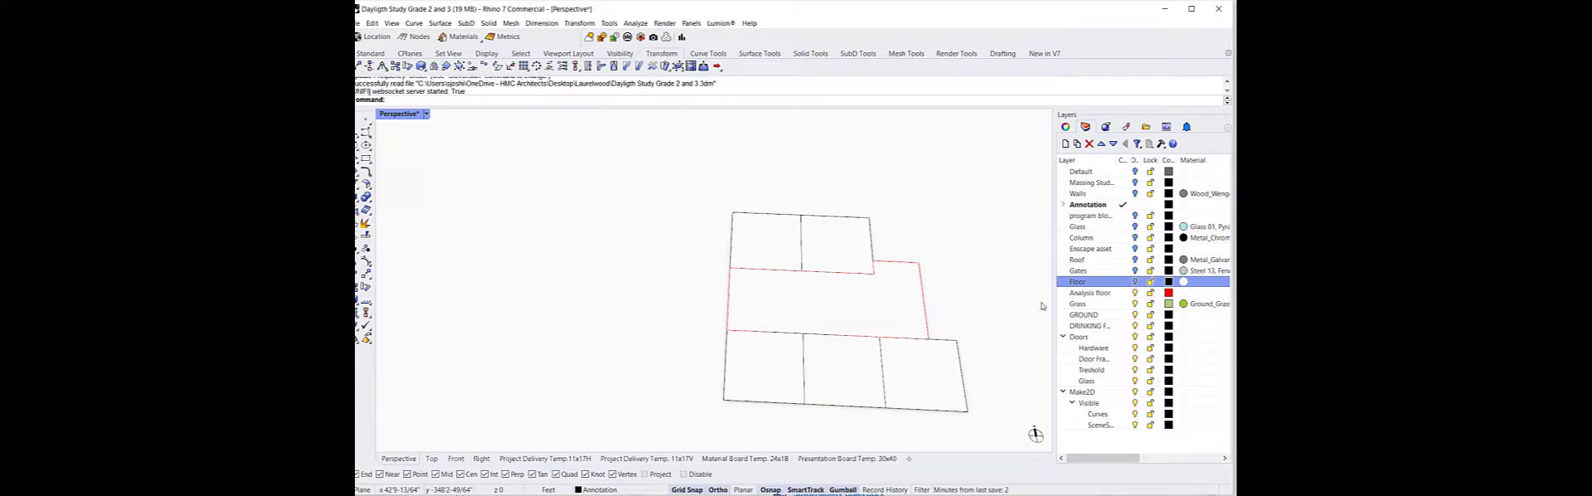
right_drag(645, 292, 576, 247)
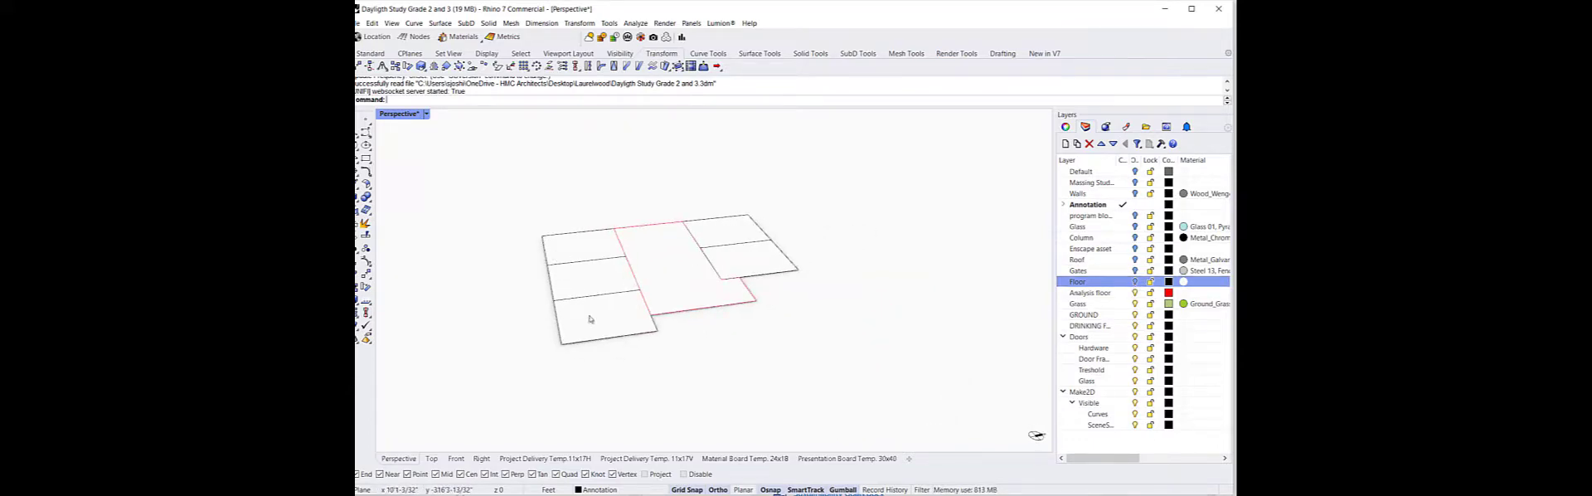
right_drag(585, 315, 726, 370)
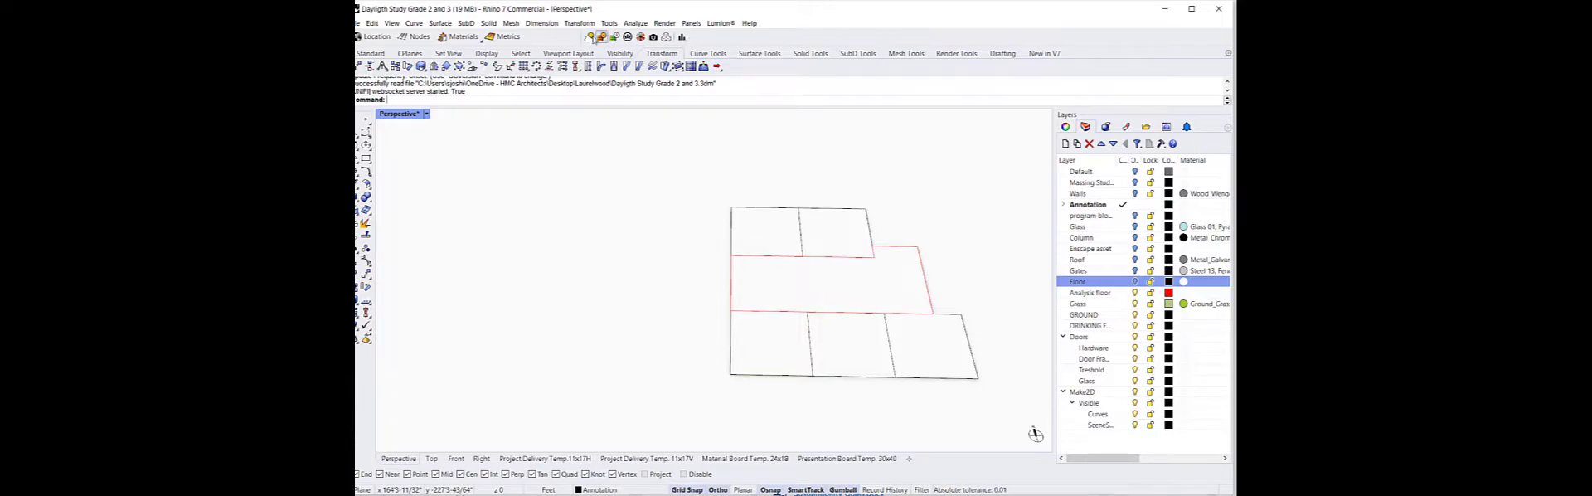
right_click(720, 37)
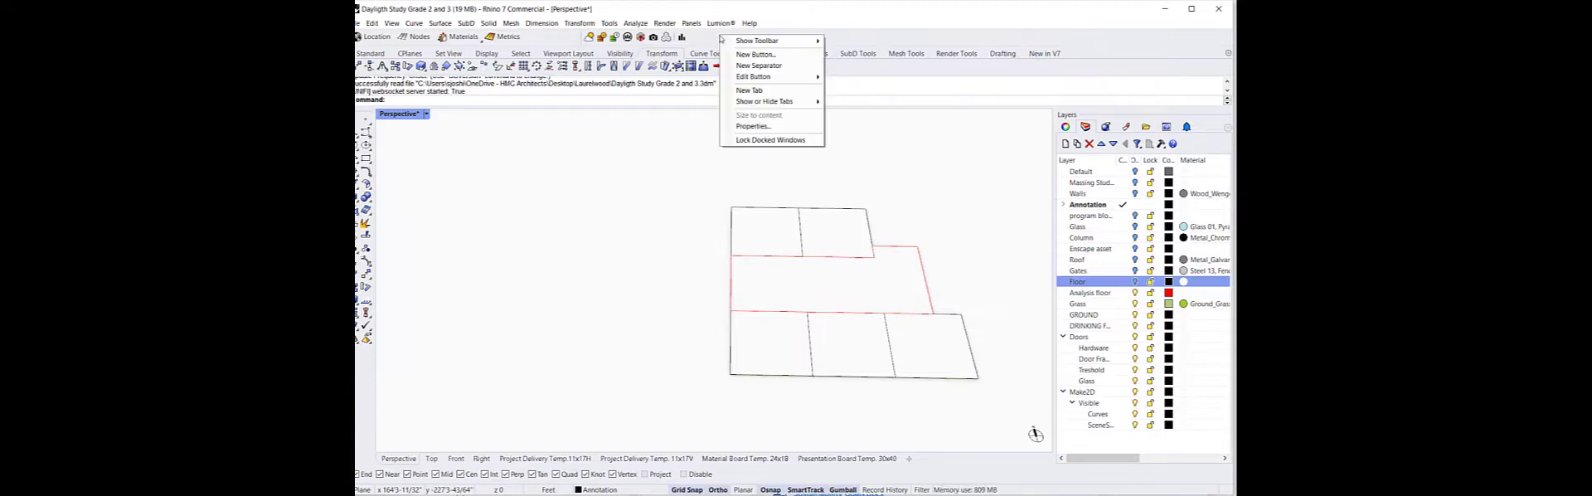
mouse_move(745, 41)
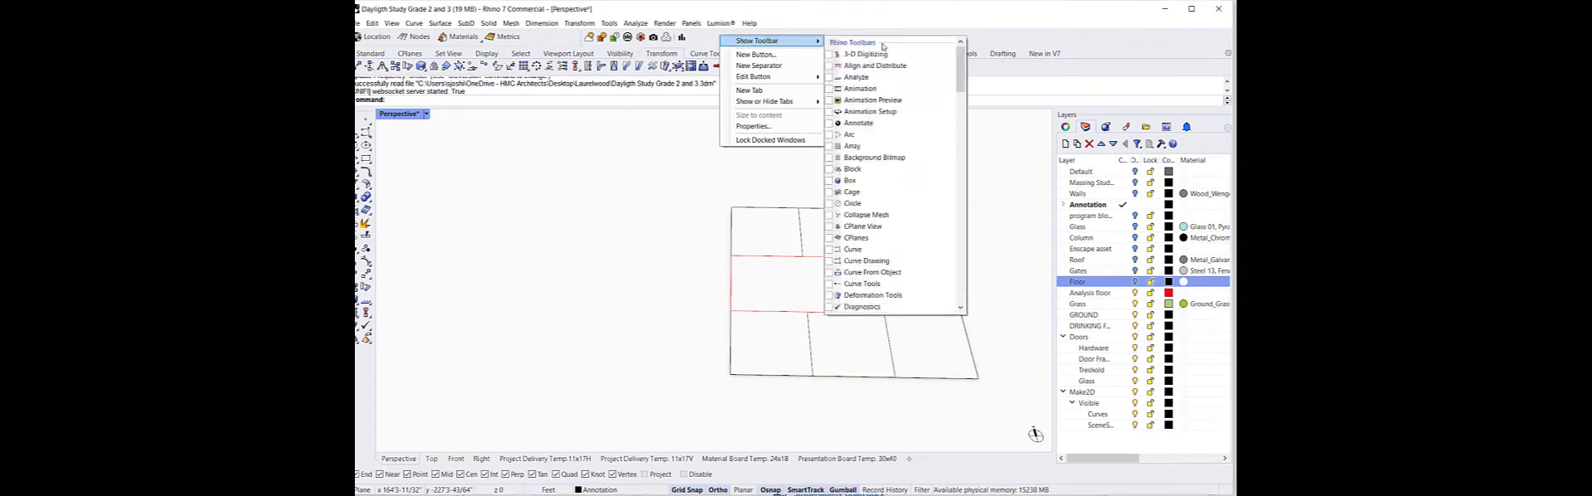
drag(961, 89, 963, 304)
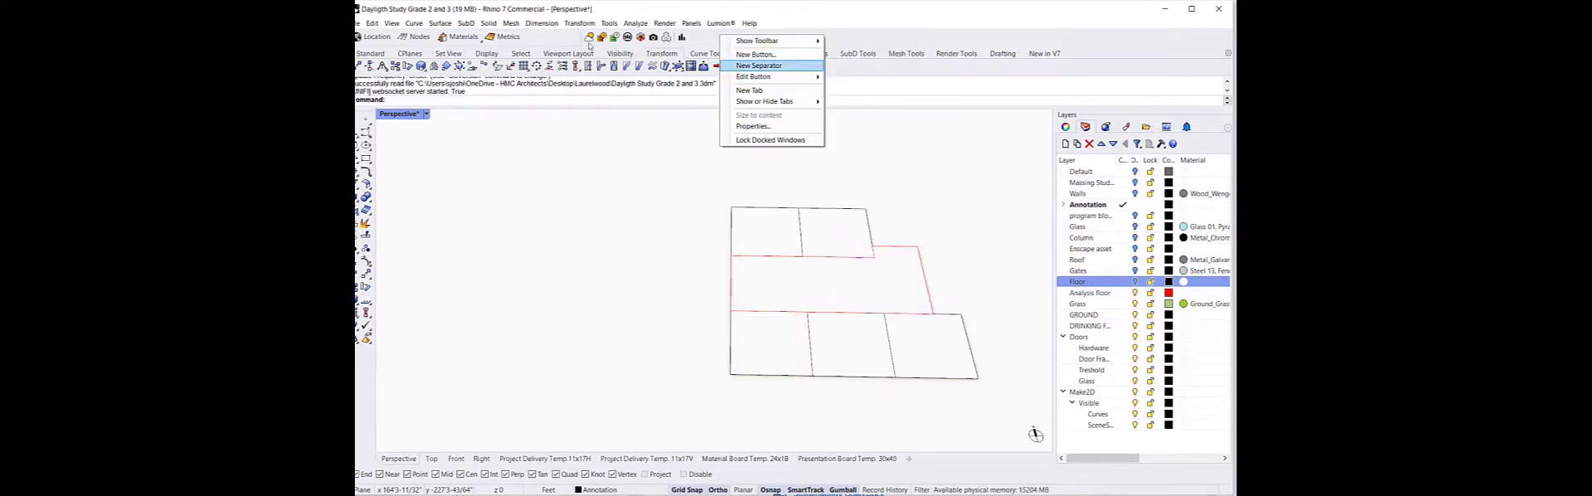
click(950, 23)
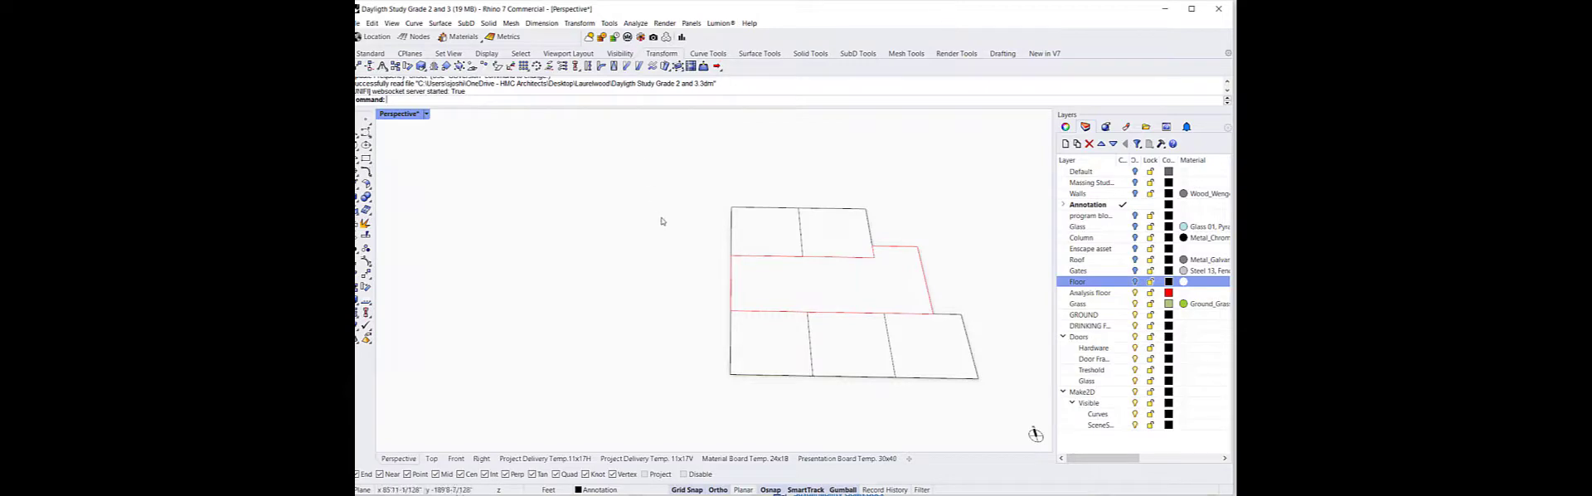
Select the layers from Default through Gates and turn them back on
click(1119, 172)
shift+click(1124, 282)
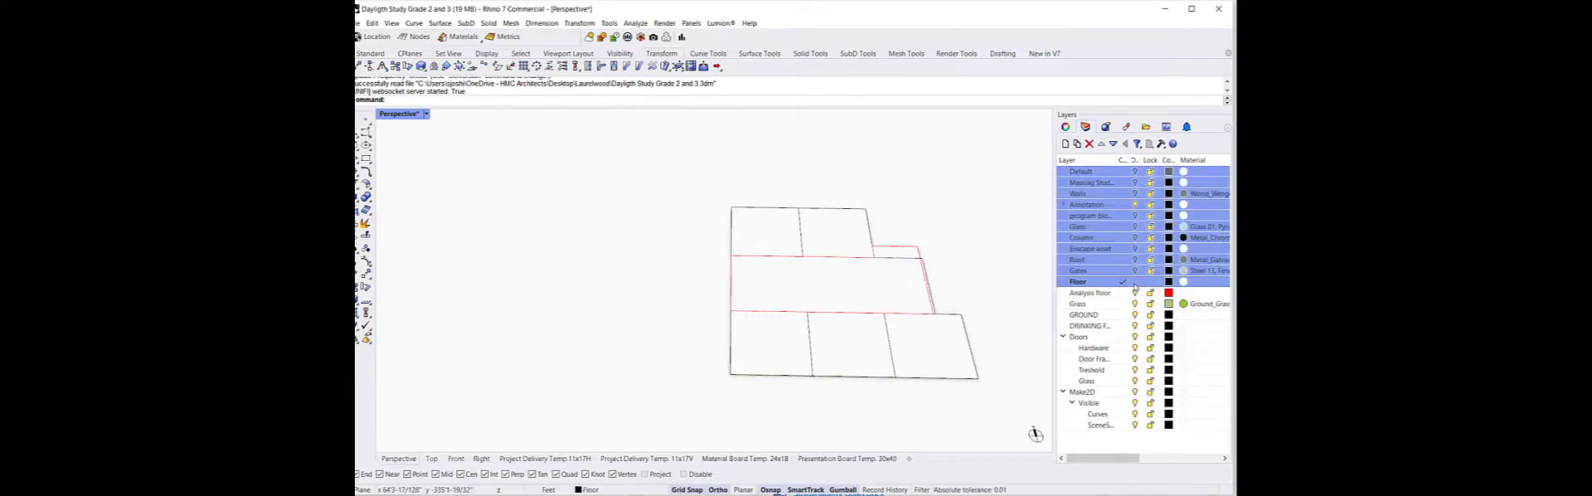
click(1135, 271)
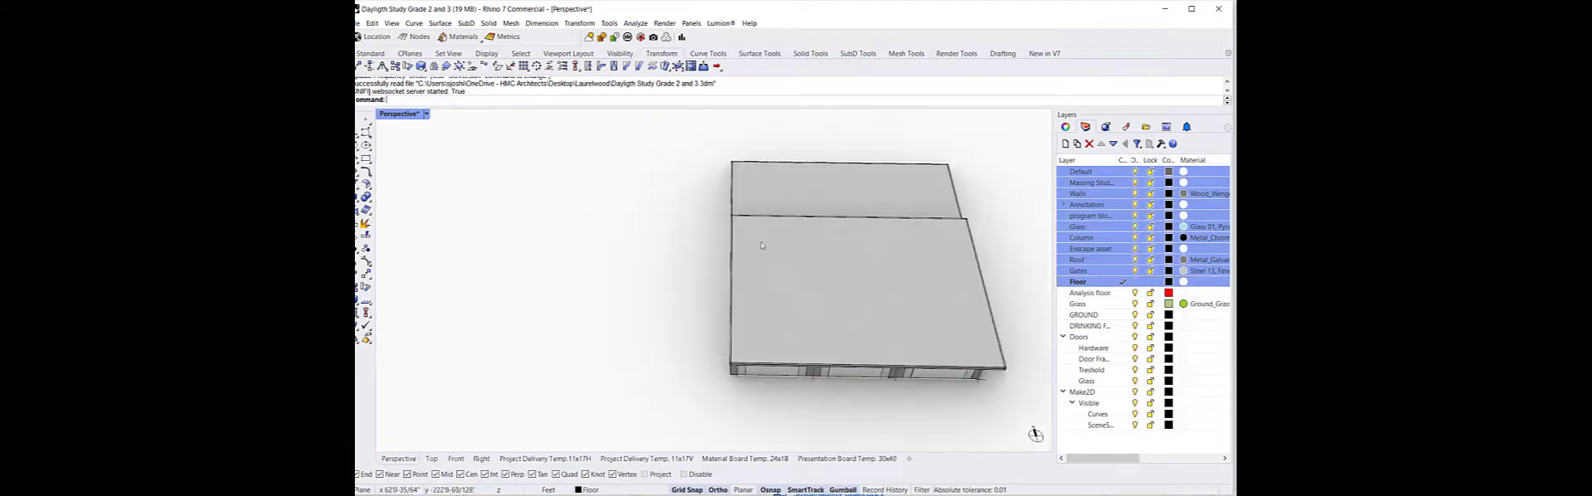
Launch the Climate Studio Daylight Availability workflow and dock its panel beside the viewport
click(628, 37)
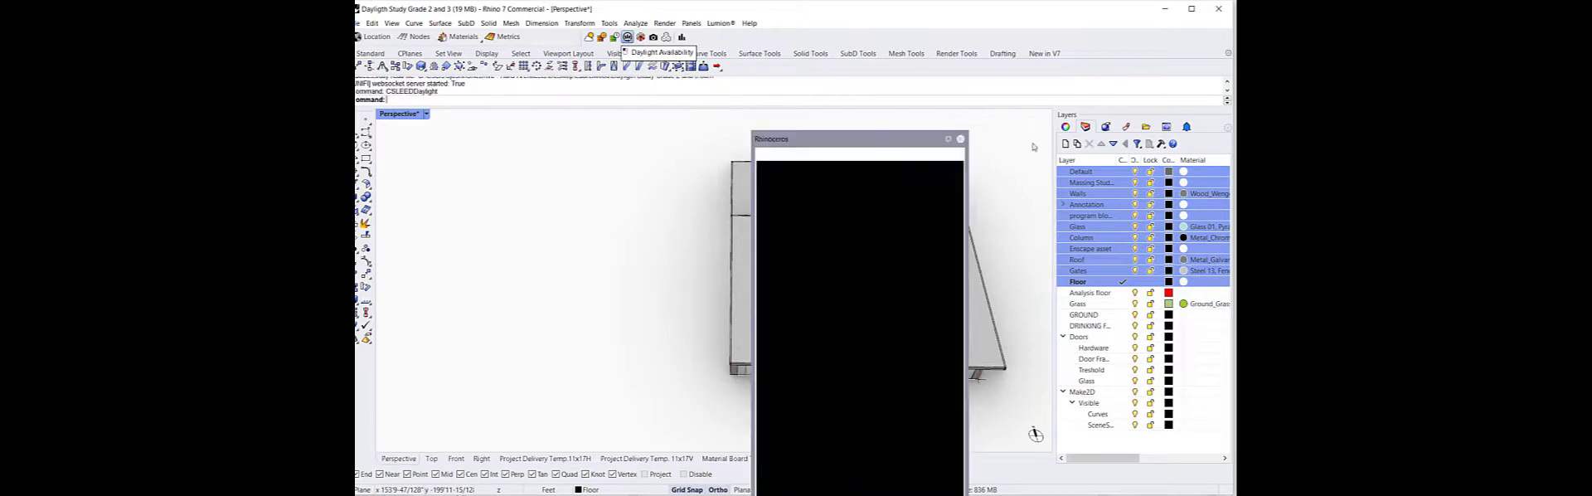
drag(847, 134, 1055, 107)
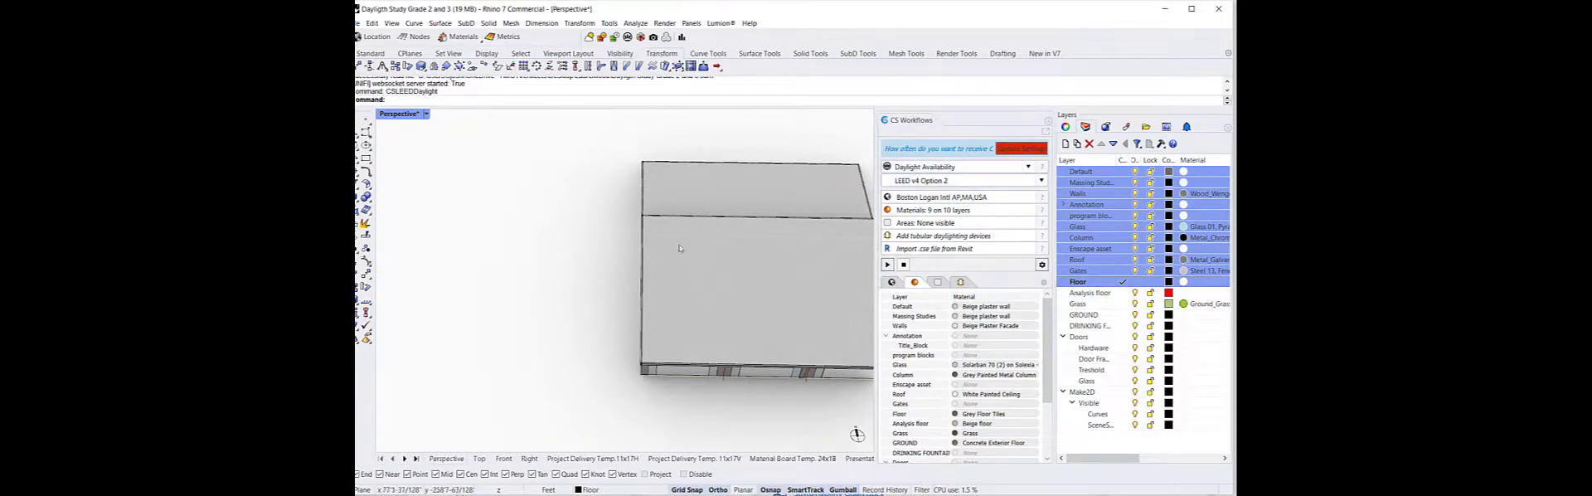
scroll(679, 248, down, 4)
right_drag(711, 373, 804, 357)
scroll(681, 280, up, 3)
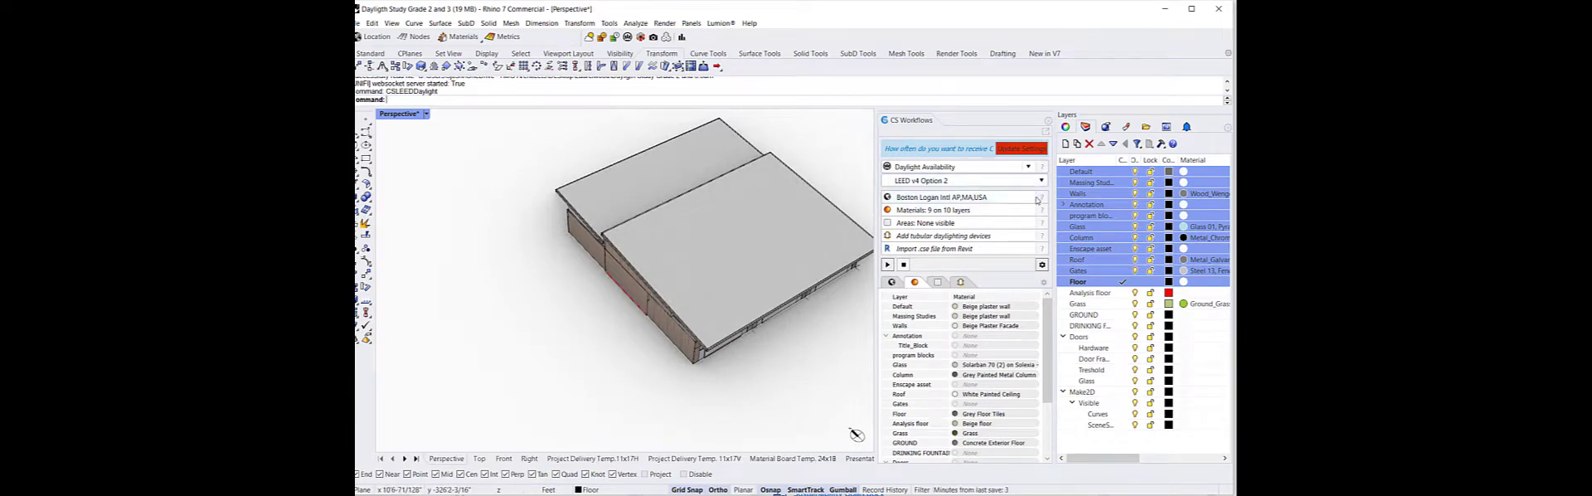
Search the weather files for mountain view and set the location to Mountain.View-Moffett.Federal.Field
click(888, 197)
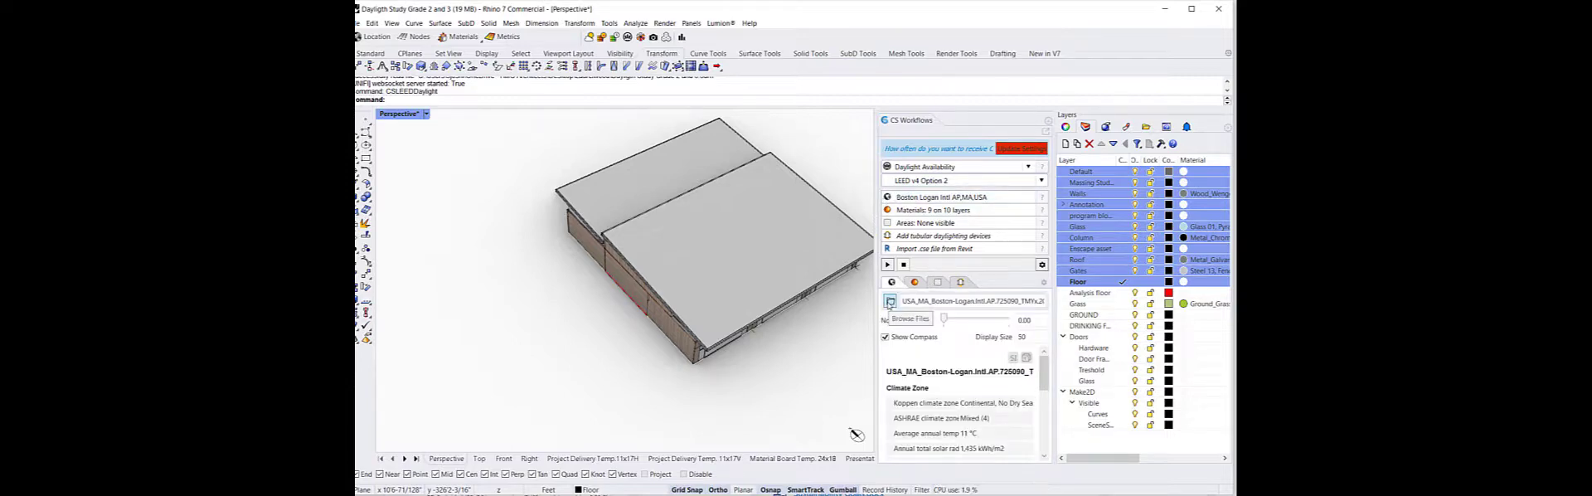
click(890, 301)
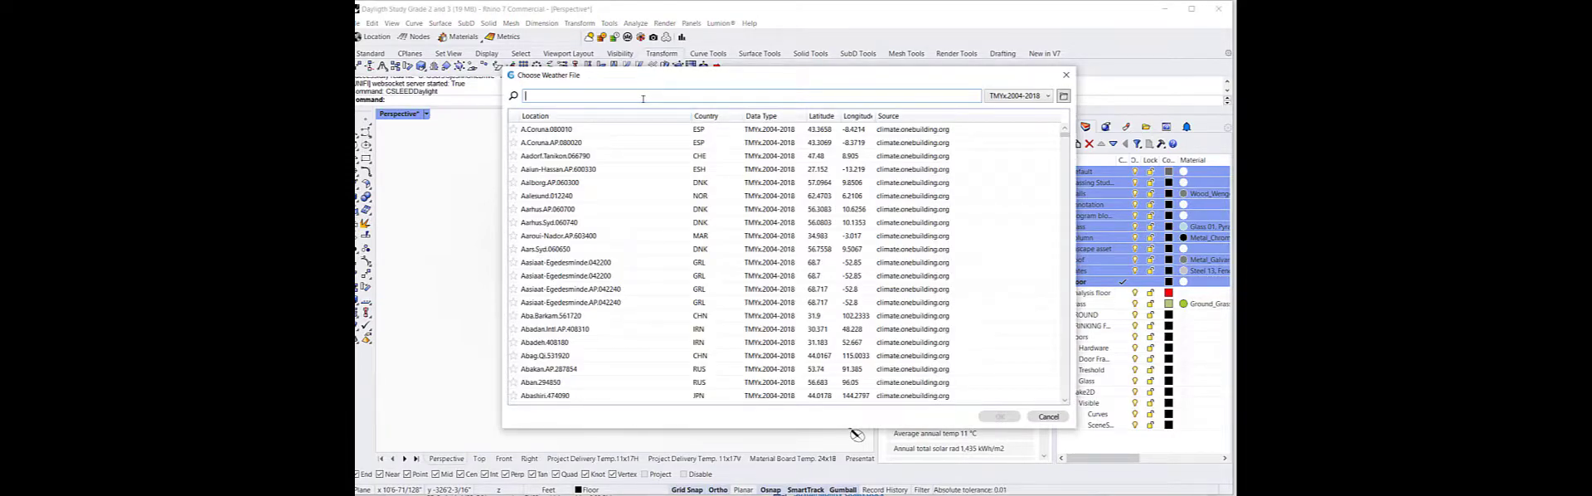
text(mountain)
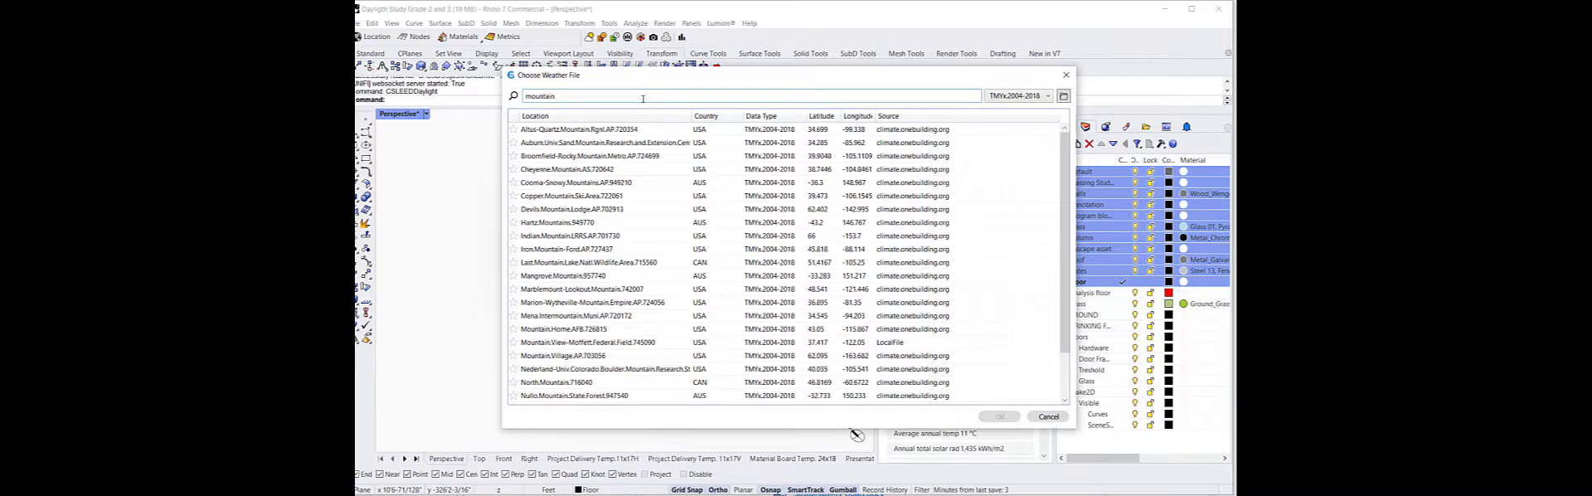
text( view)
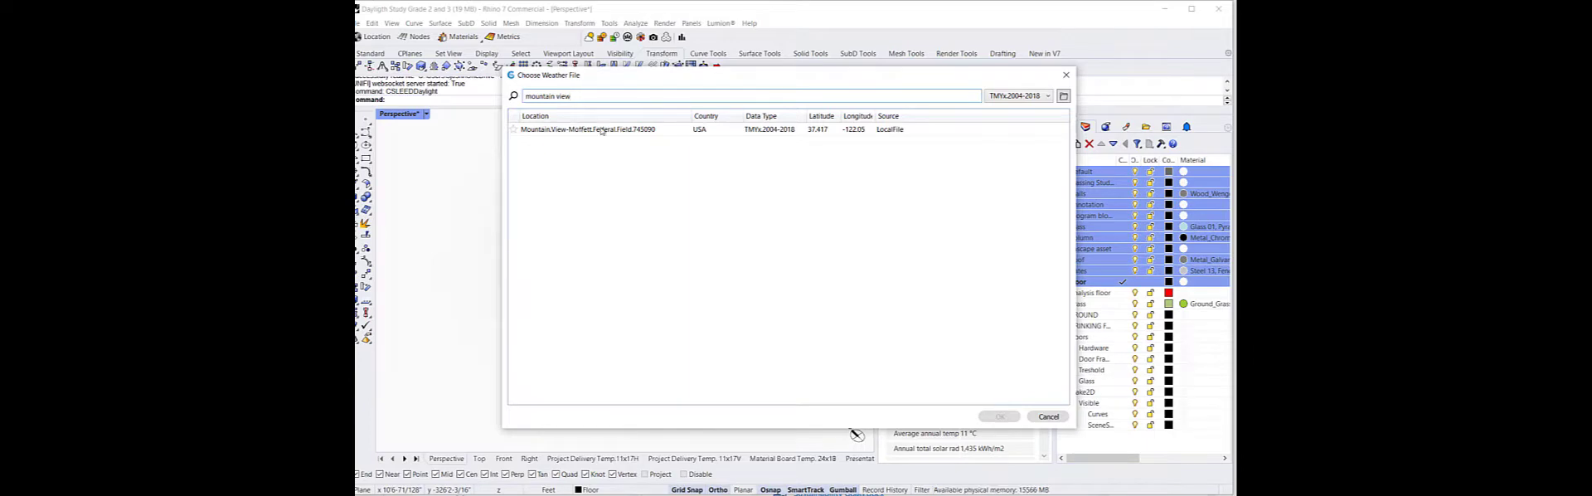
click(599, 130)
click(1000, 417)
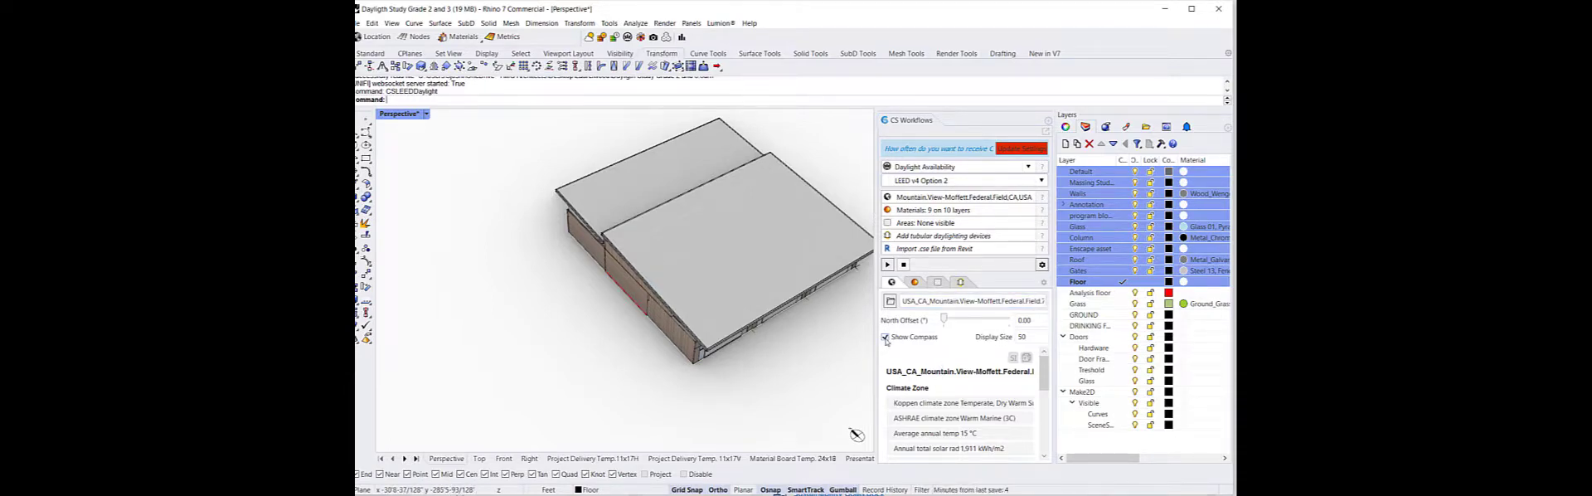
Enable Show Compass and set the compass display size to 150
click(884, 338)
click(886, 340)
scroll(774, 363, down, 6)
right_drag(774, 363, 692, 329)
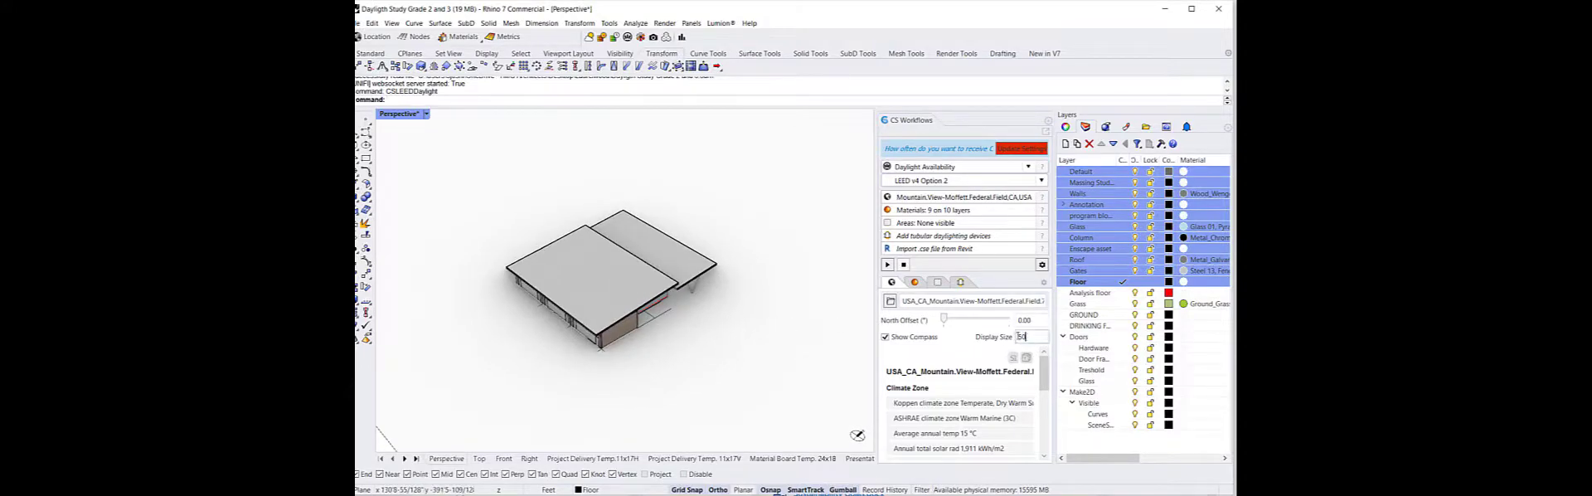
drag(1019, 337, 1003, 338)
text(150)
key(Return)
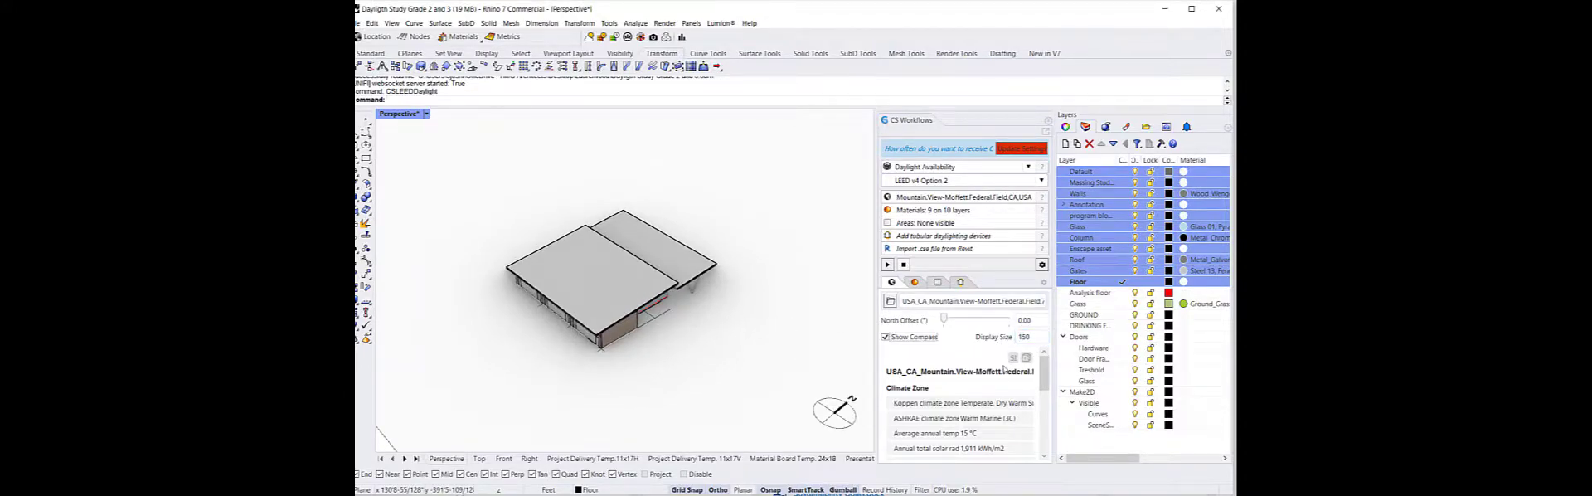
right_drag(699, 362, 808, 422)
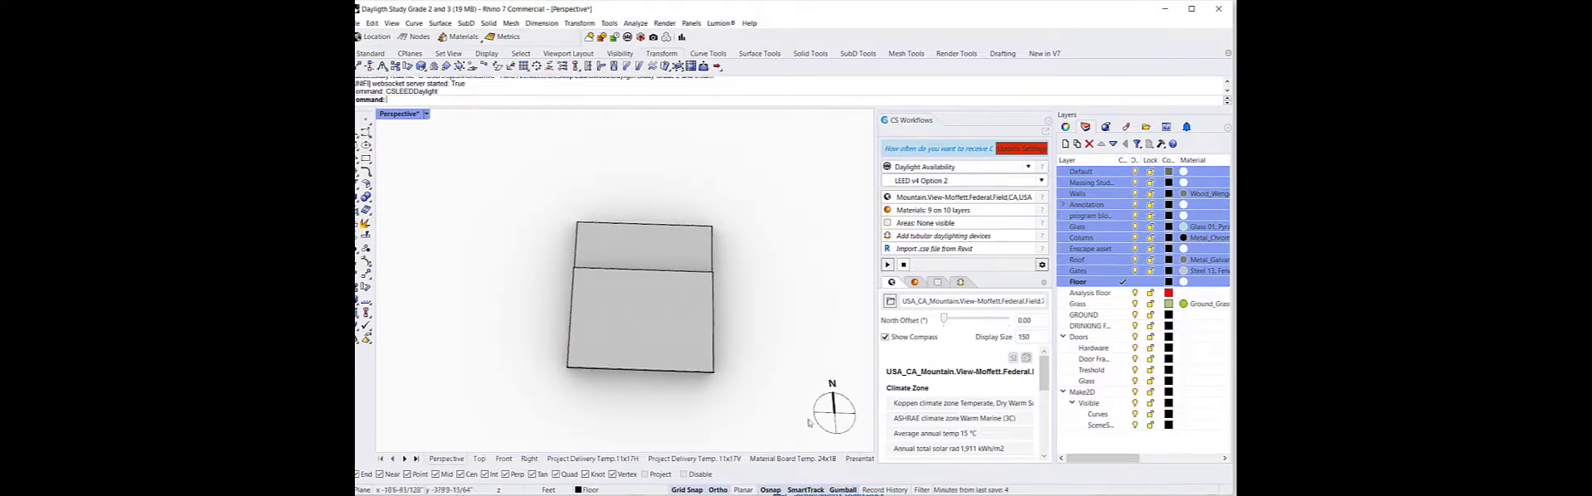
Set the compass display size to 50
drag(1034, 338, 964, 336)
text(50)
key(Tab)
Review the weather file's climate zone and heating and cooling design condition summaries
scroll(988, 411, down, 2)
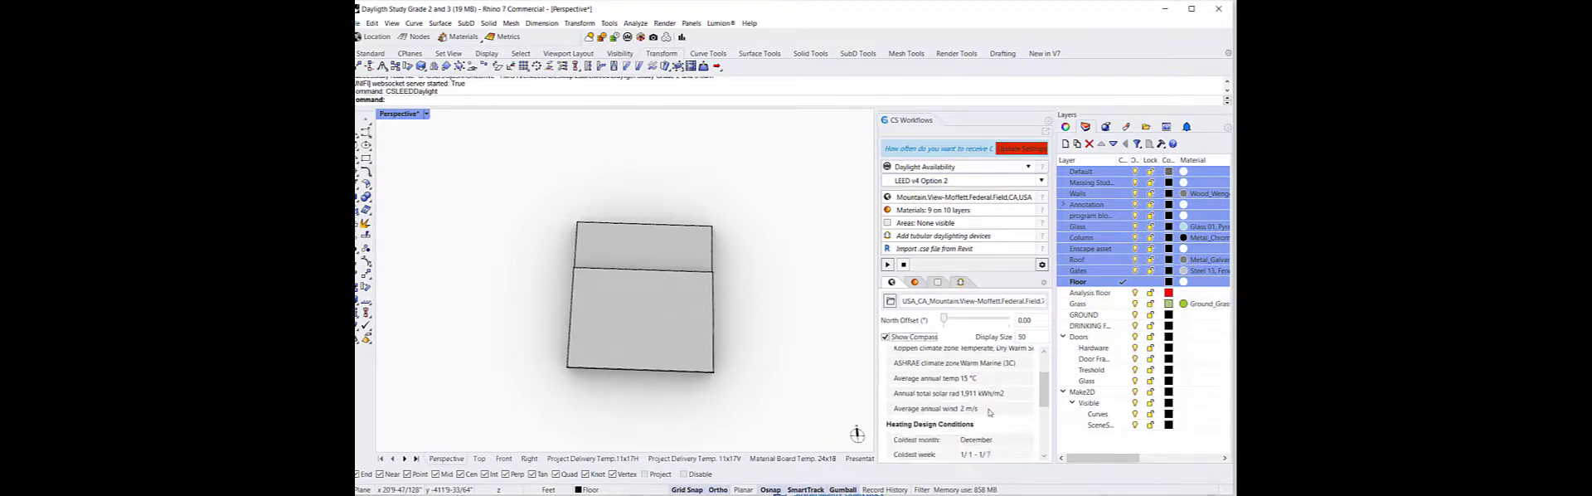
scroll(989, 411, down, 5)
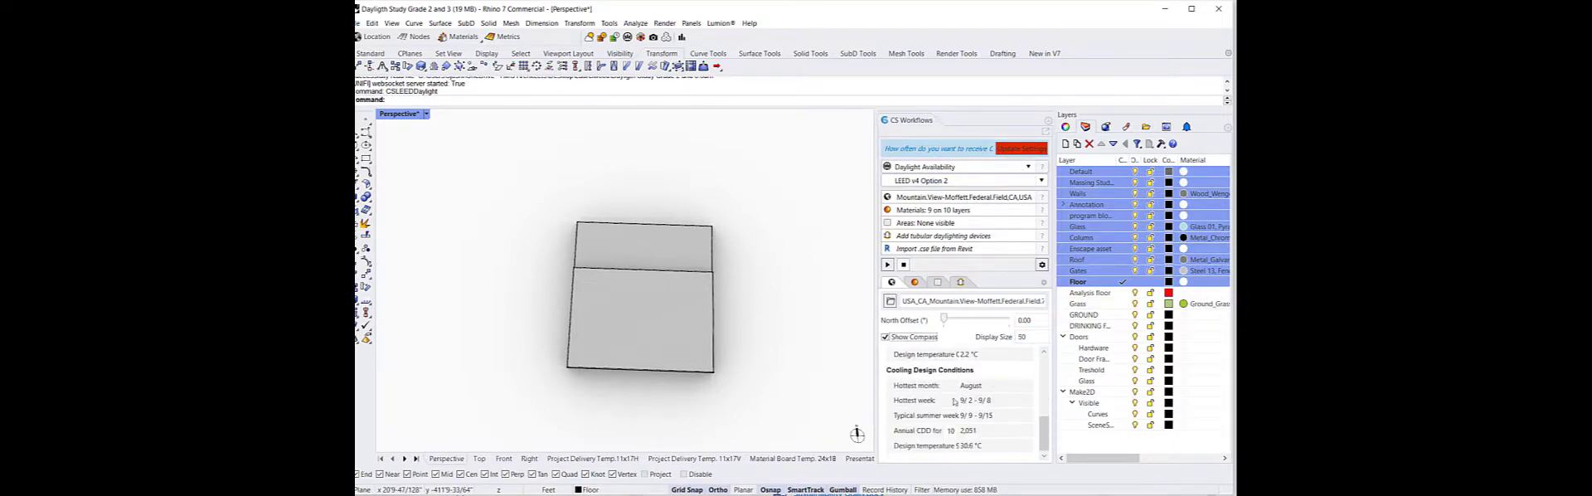
scroll(964, 430, up, 8)
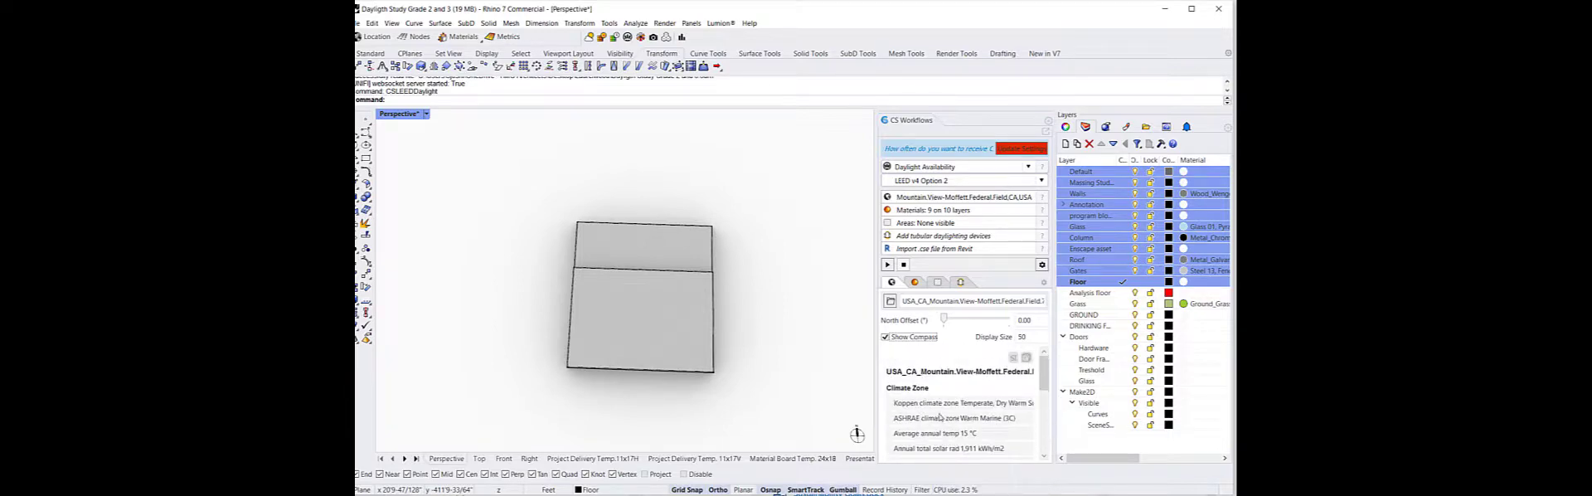
scroll(940, 417, down, 8)
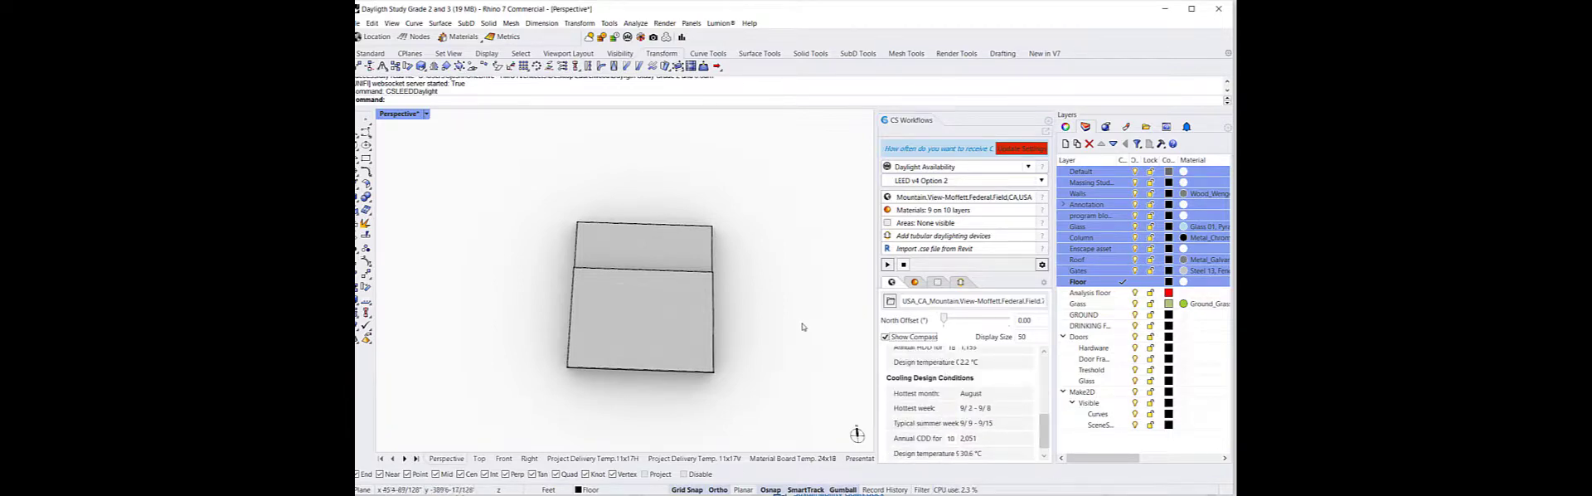
Inspect the material assignments of the Default, Walls and Glass layers in the material library, including the Glazing Assembly category
right_drag(818, 338, 733, 316)
scroll(713, 322, up, 6)
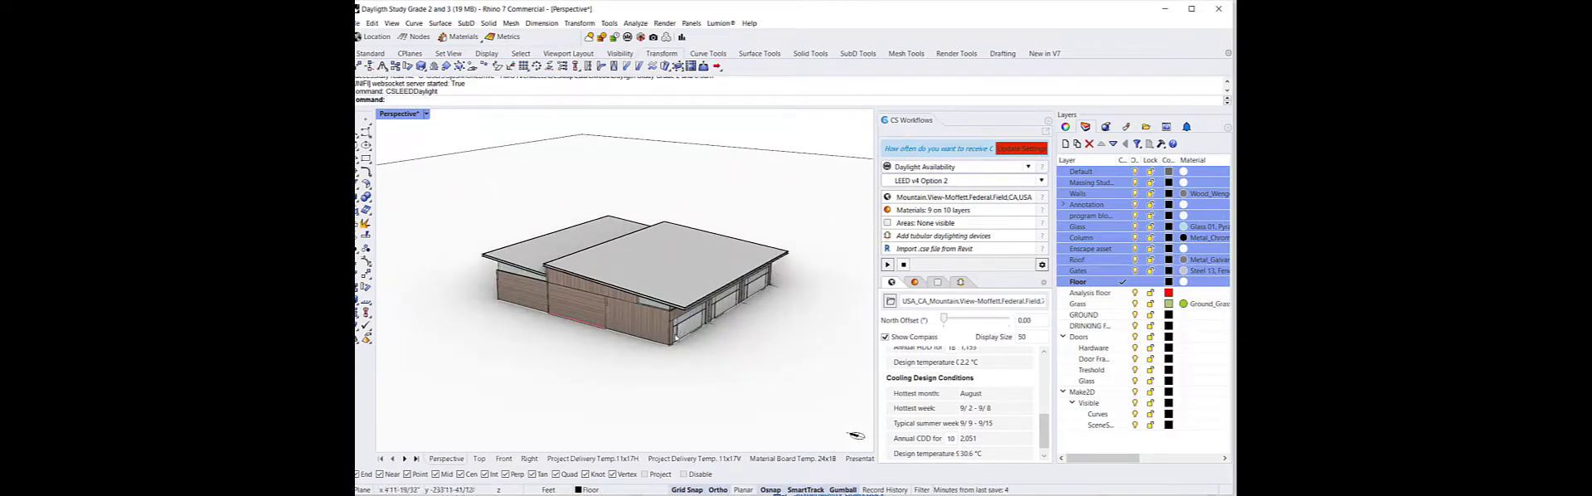
click(915, 283)
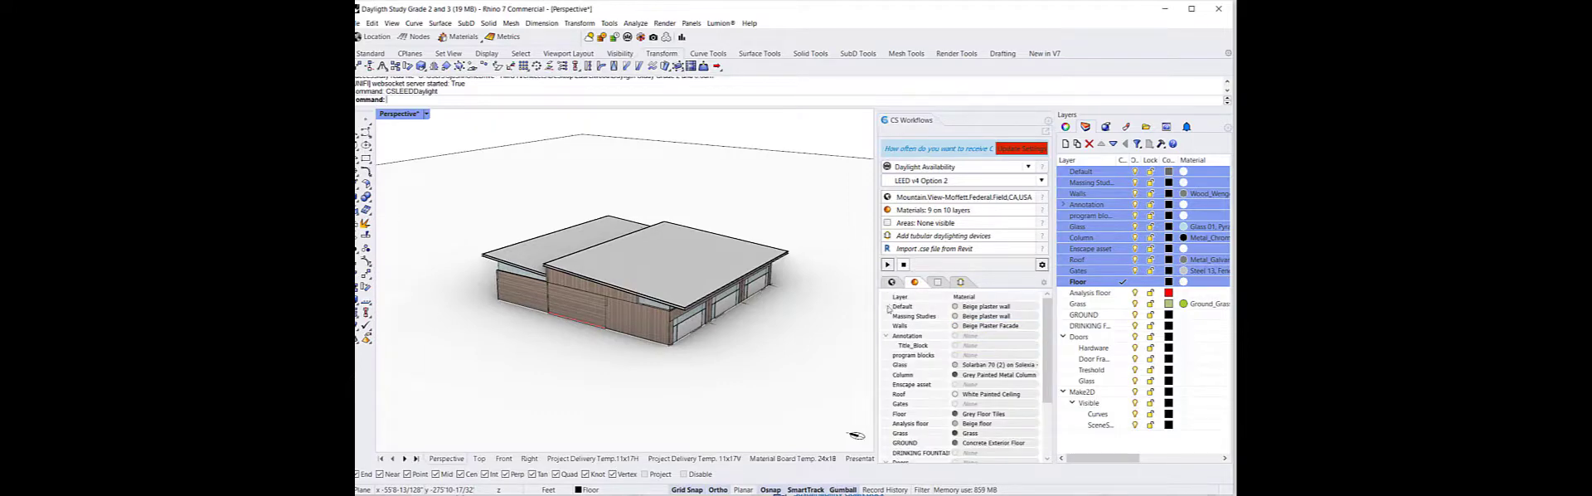
double_click(995, 316)
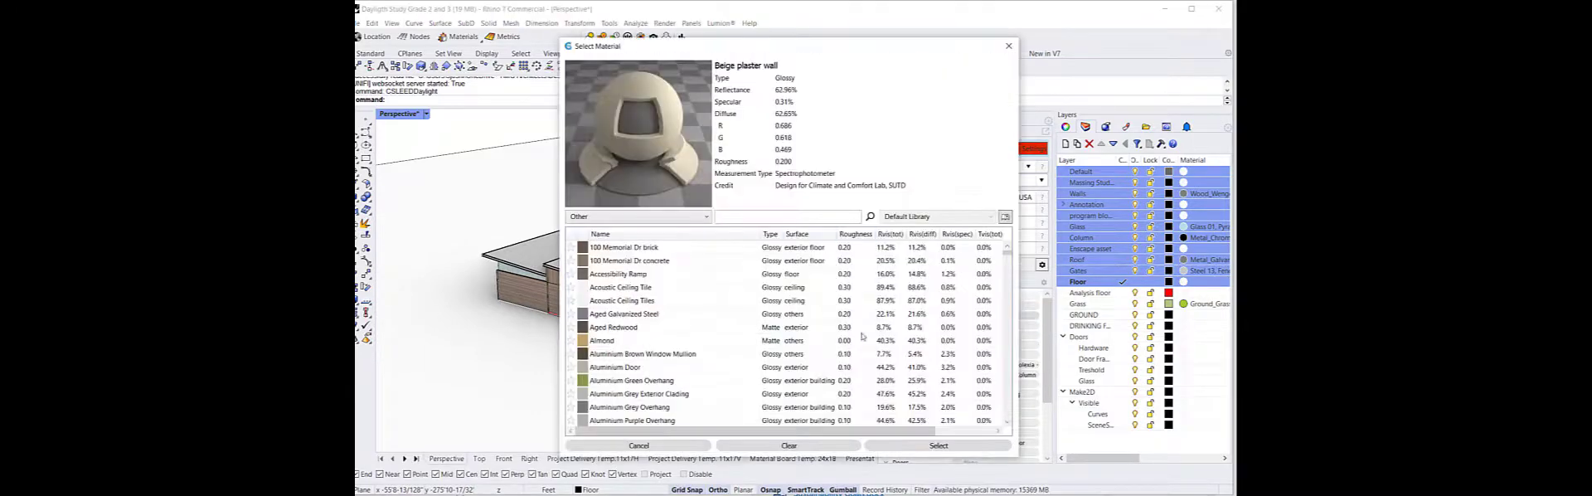
click(1006, 45)
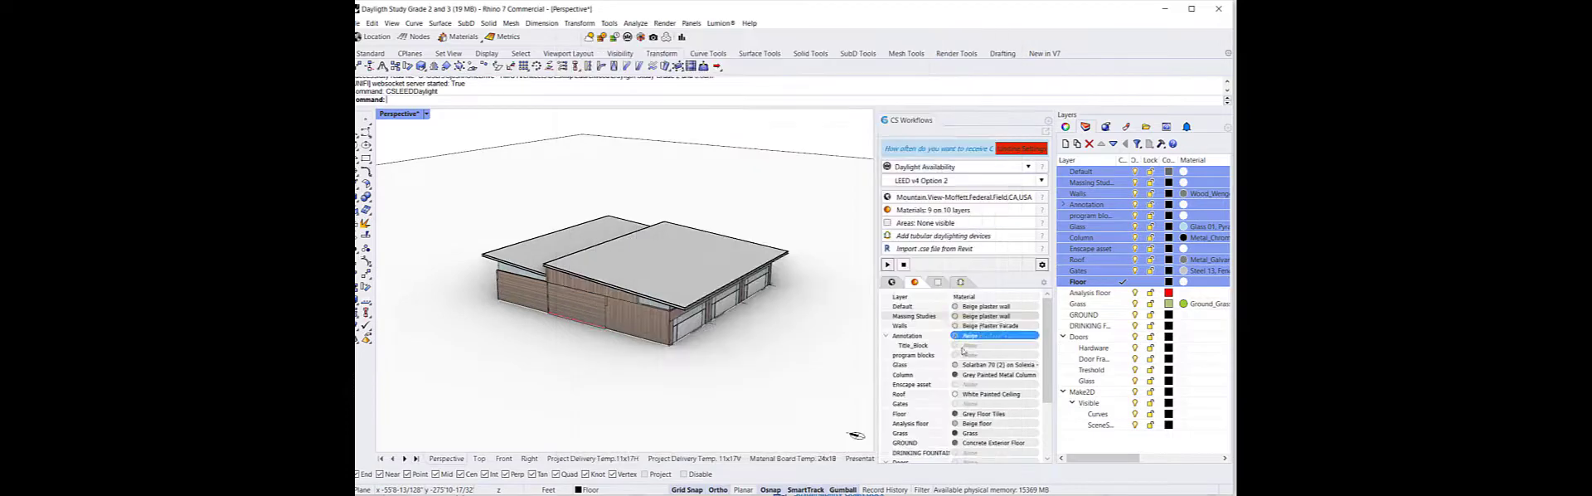
double_click(957, 326)
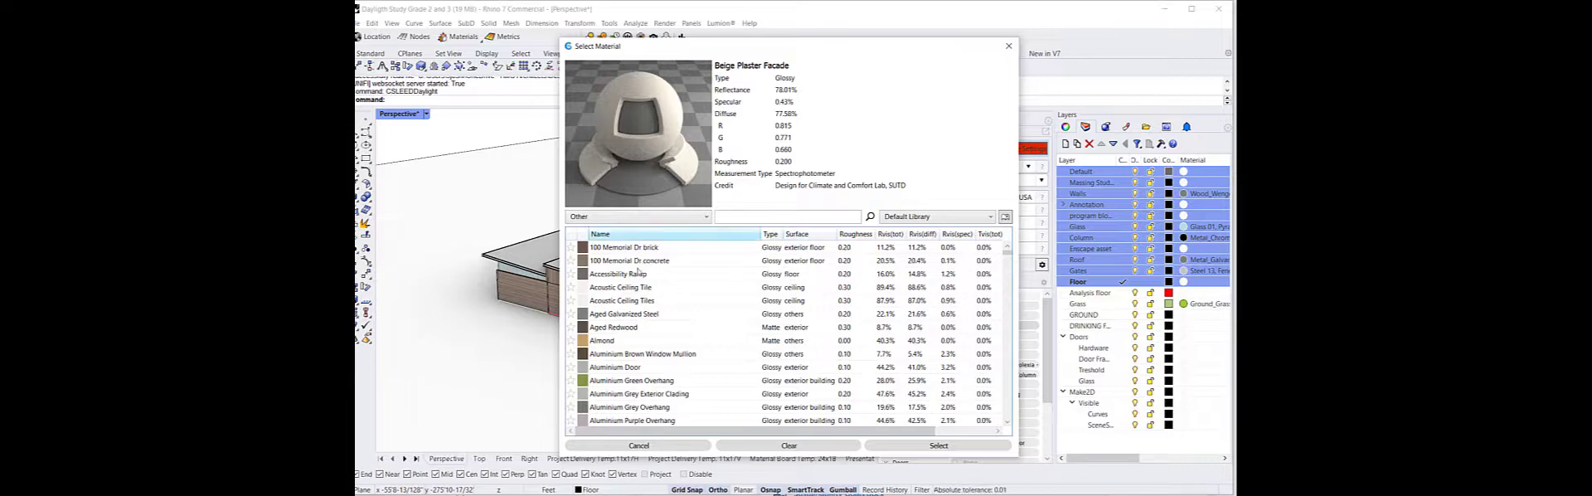
scroll(650, 389, down, 3)
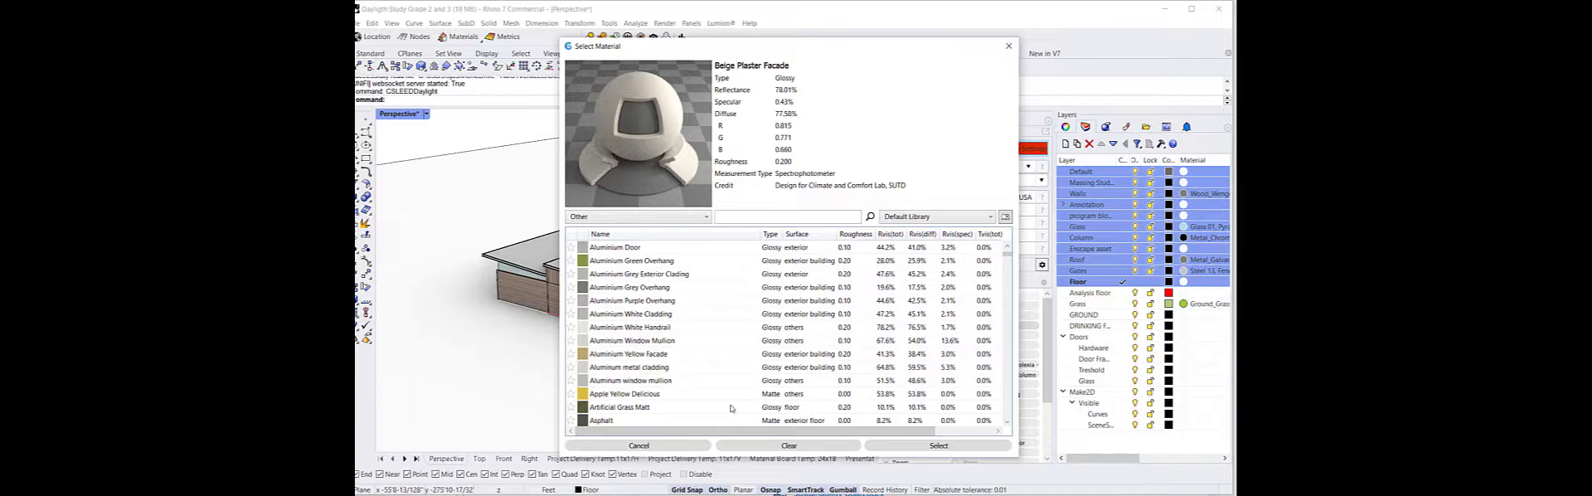
click(1005, 47)
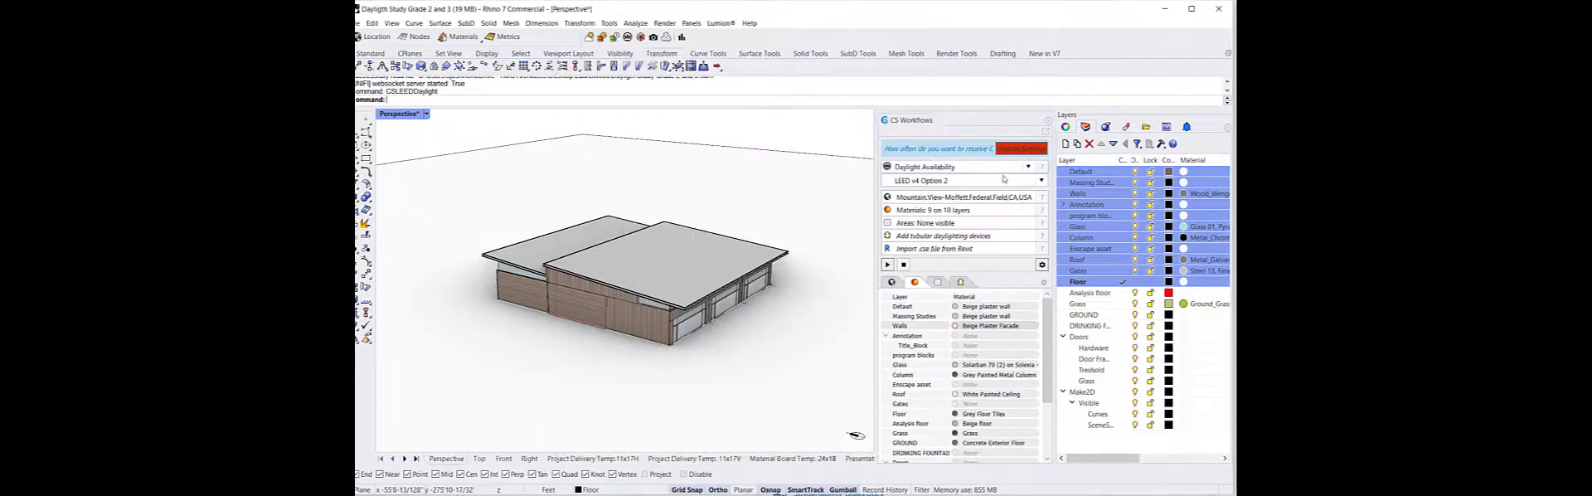
click(968, 369)
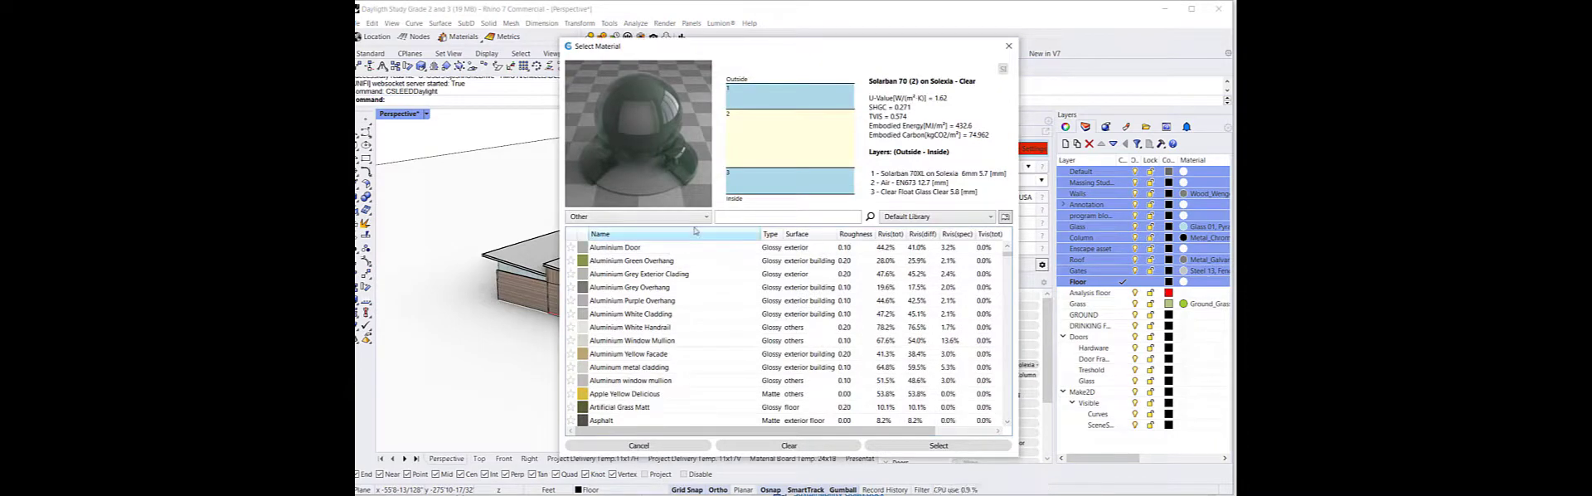
click(631, 216)
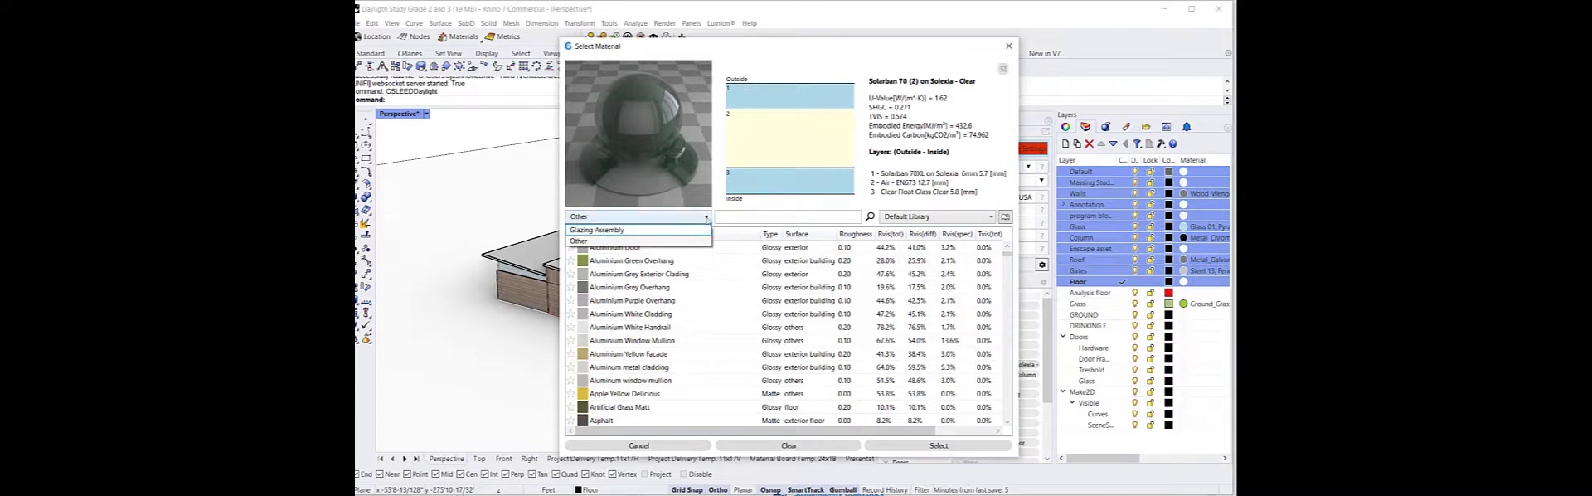
click(655, 229)
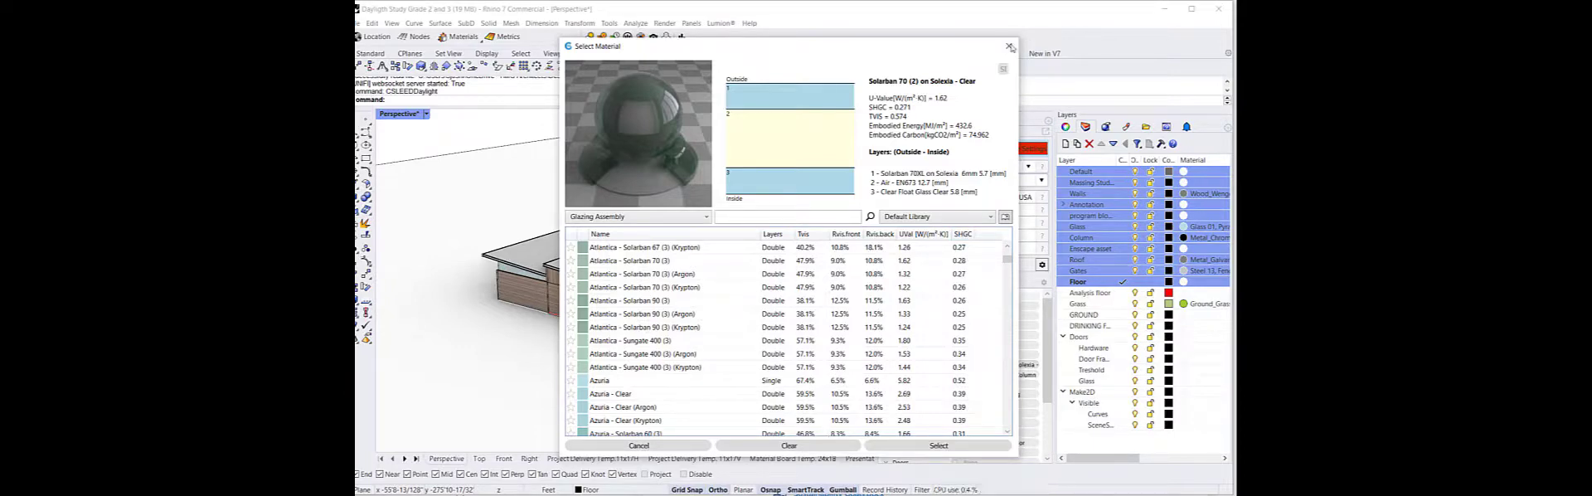
click(1008, 45)
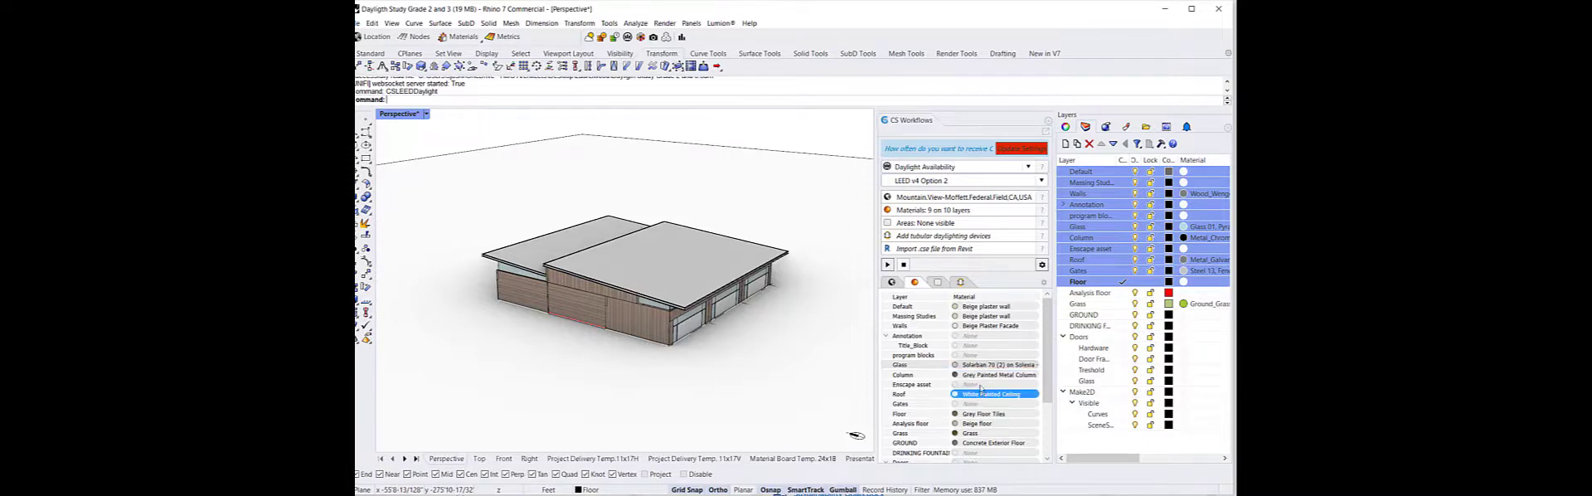
Select all objects on the Analysis floor layer and add them as occupied areas with the ID Classroom
click(937, 282)
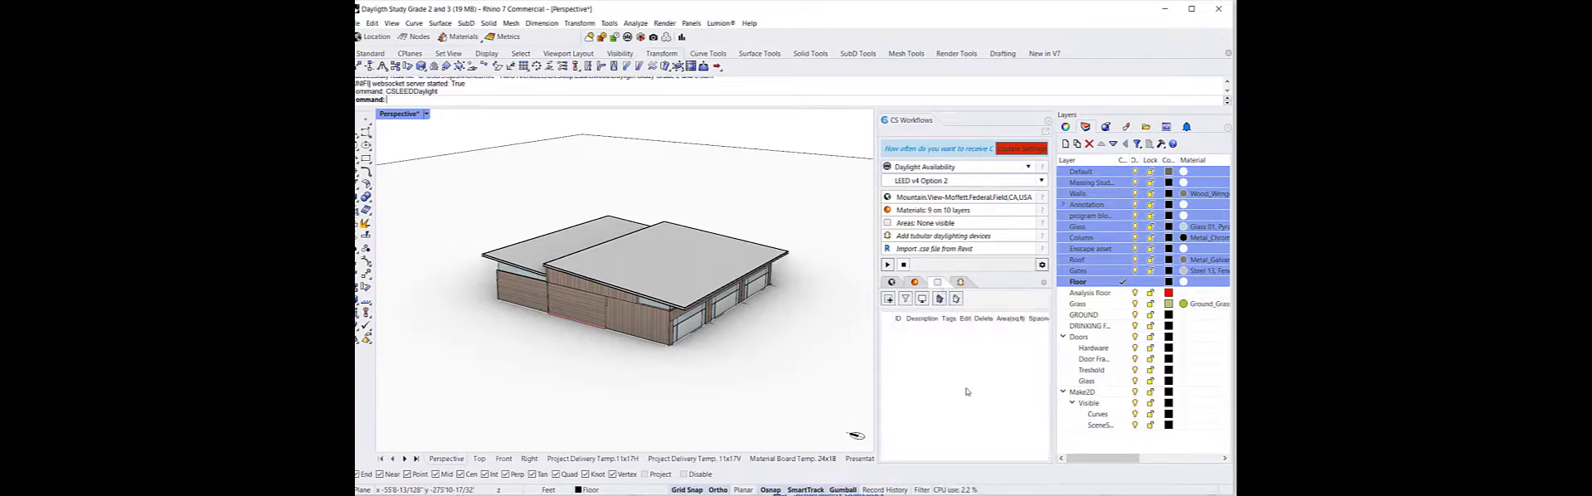
click(1114, 295)
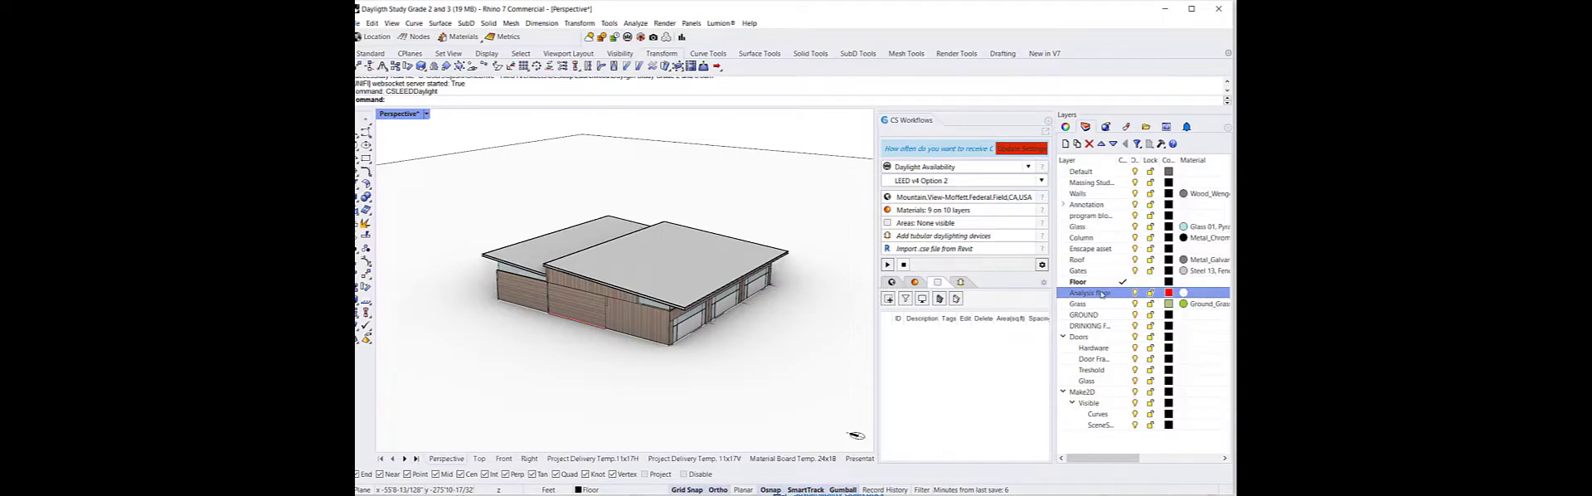
right_click(1101, 295)
click(1146, 447)
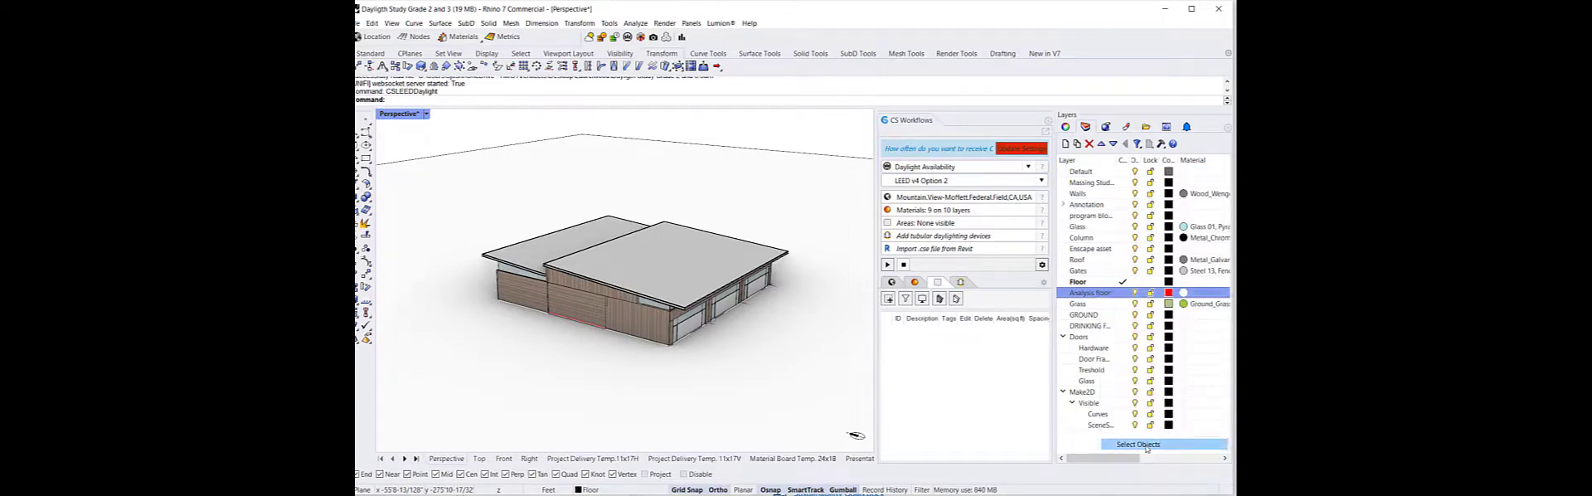
right_drag(739, 304, 655, 352)
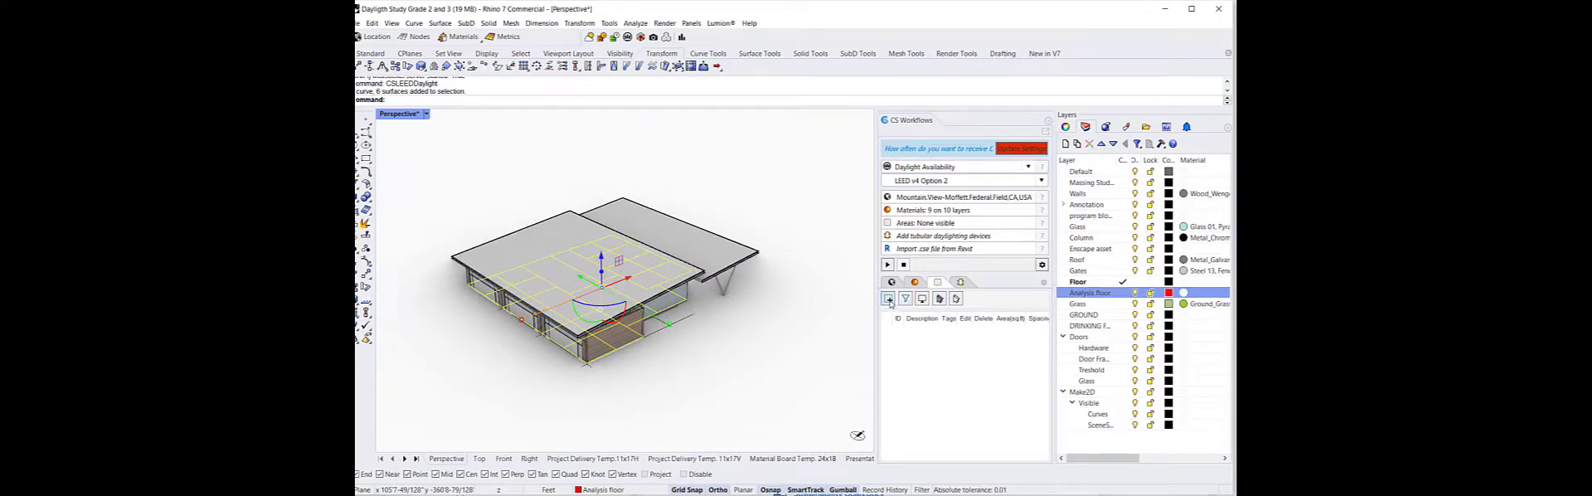
click(888, 298)
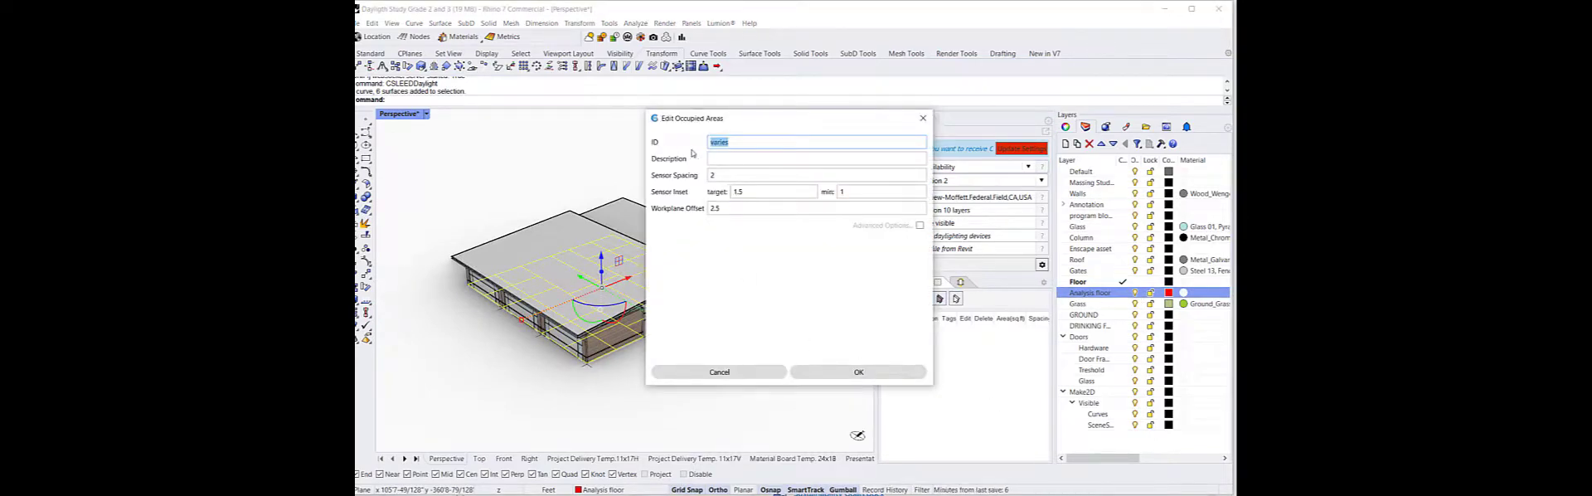
text(Classroom)
click(854, 373)
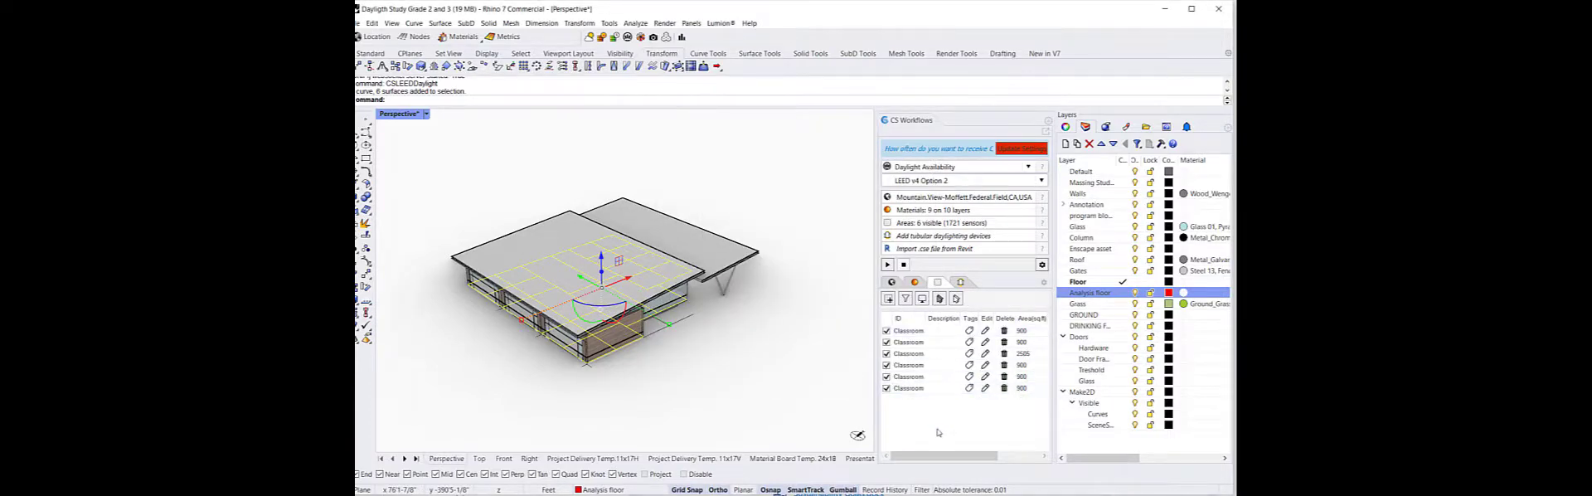
Rename the first two occupied areas Classroom 1 and Classroom 2
click(927, 332)
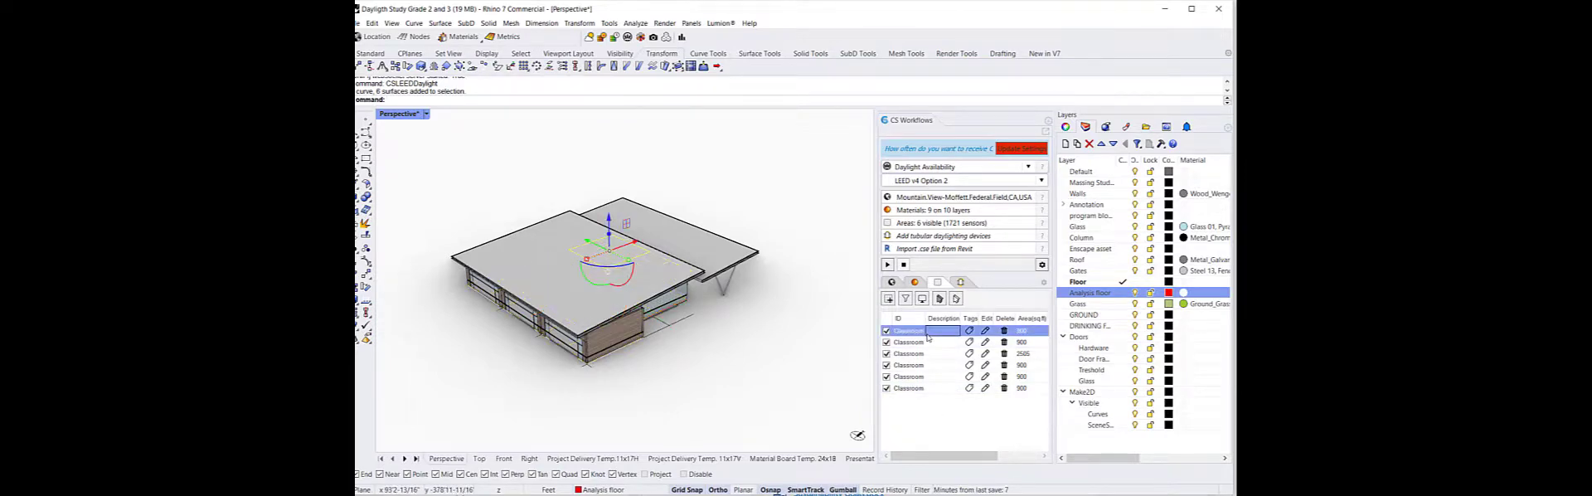
click(912, 332)
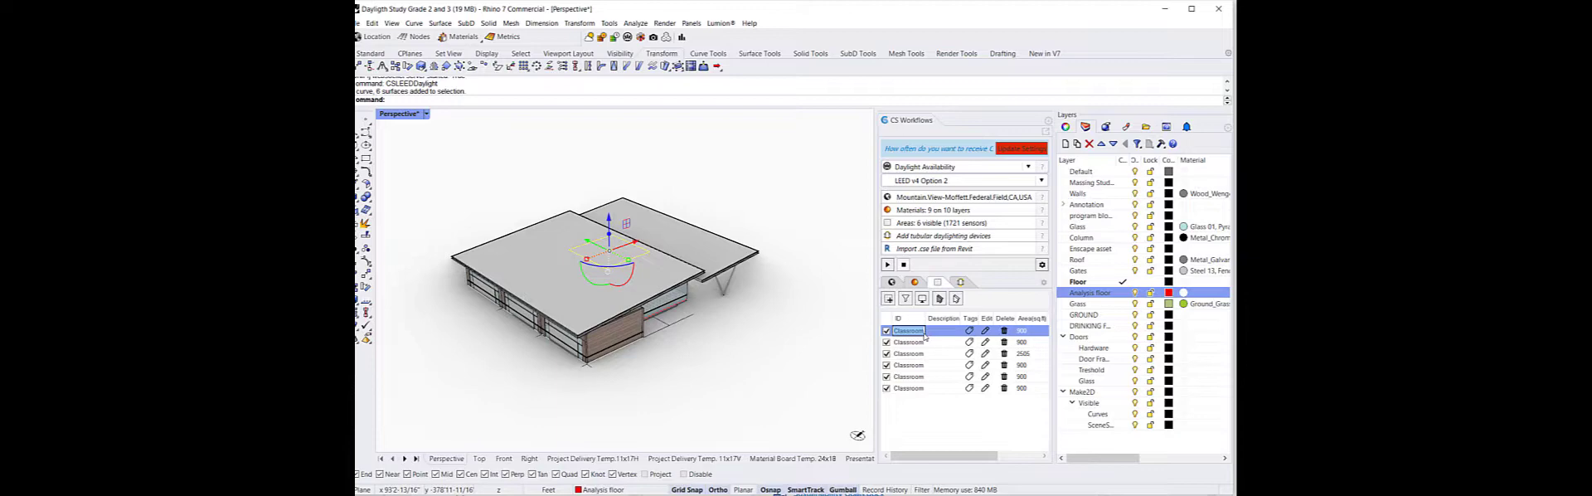
text(1)
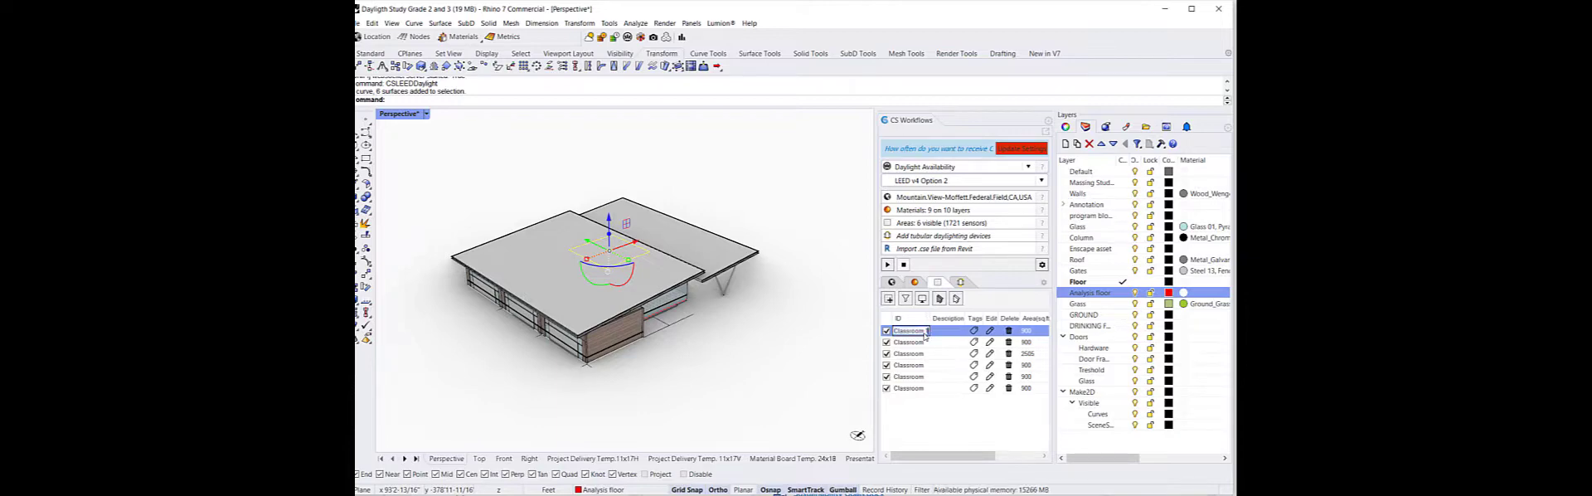
click(906, 345)
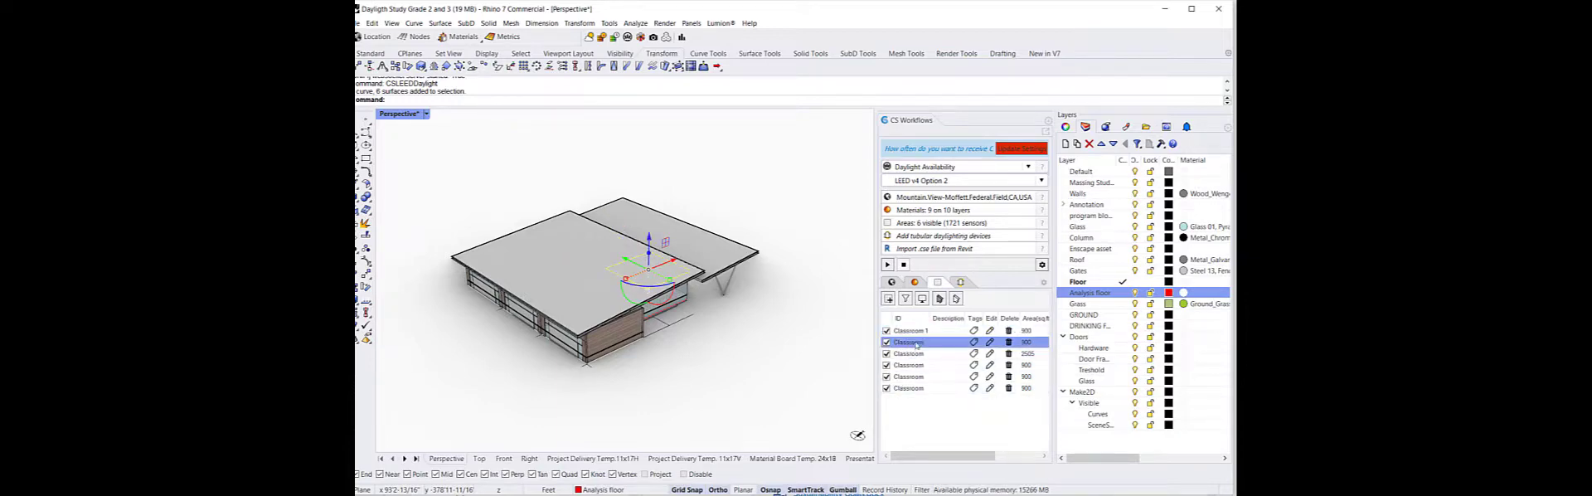
click(925, 342)
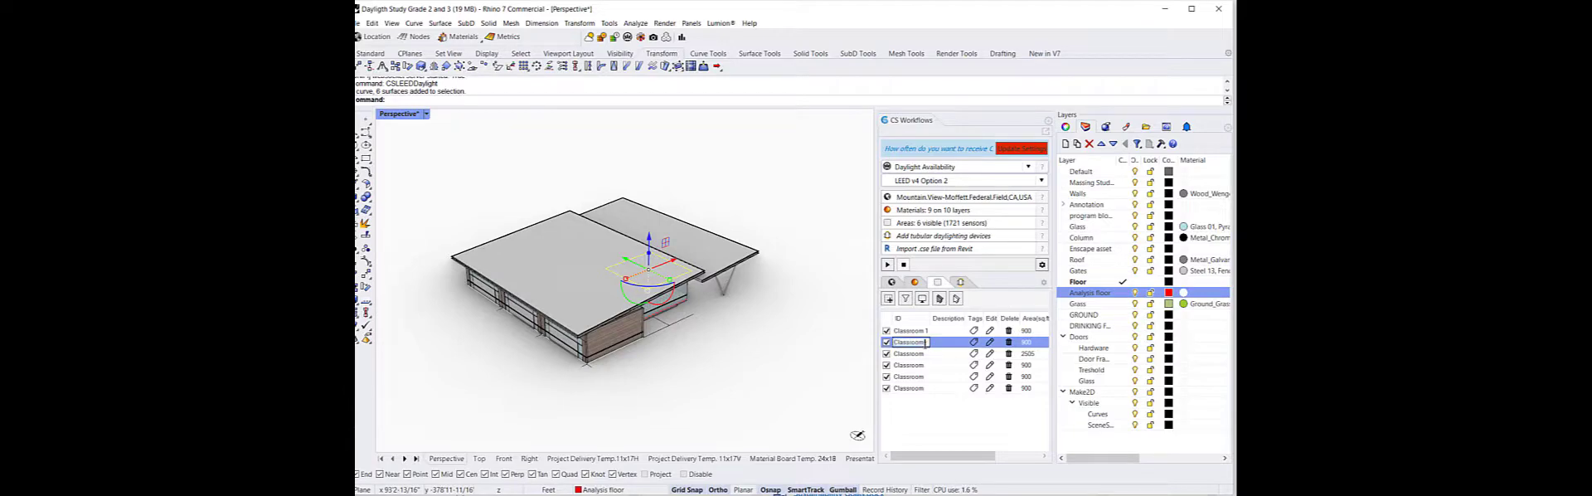
text(2)
Hide the layers from Default through Gates to isolate the analysis floor surfaces
click(744, 439)
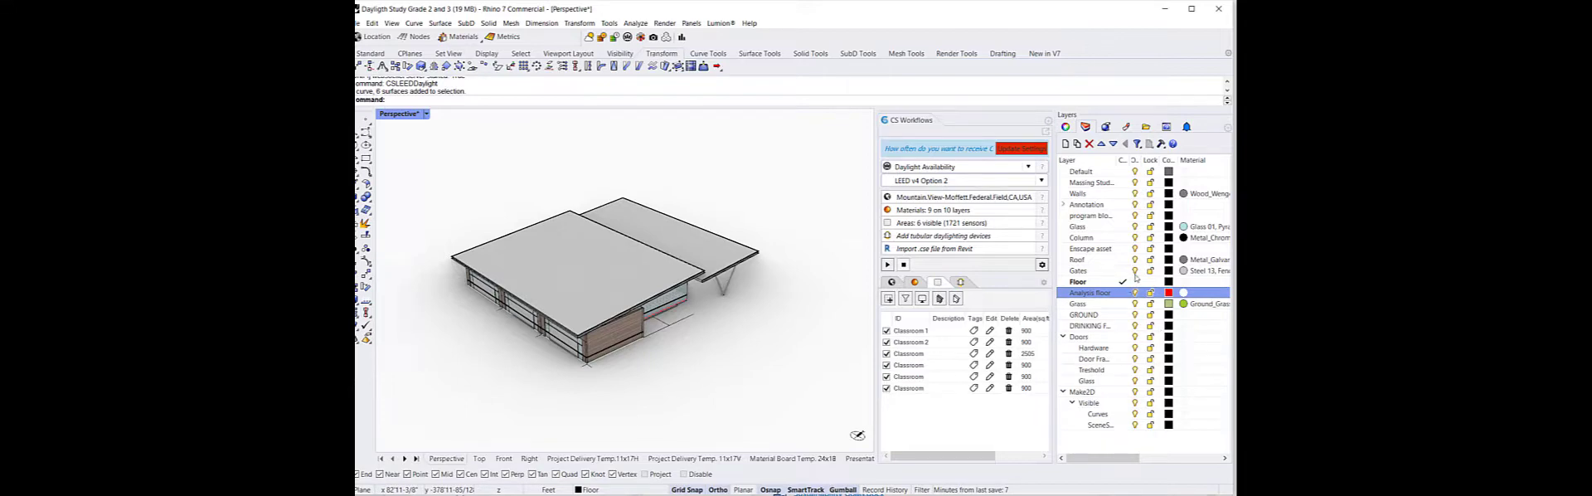
click(1114, 271)
shift+click(1124, 171)
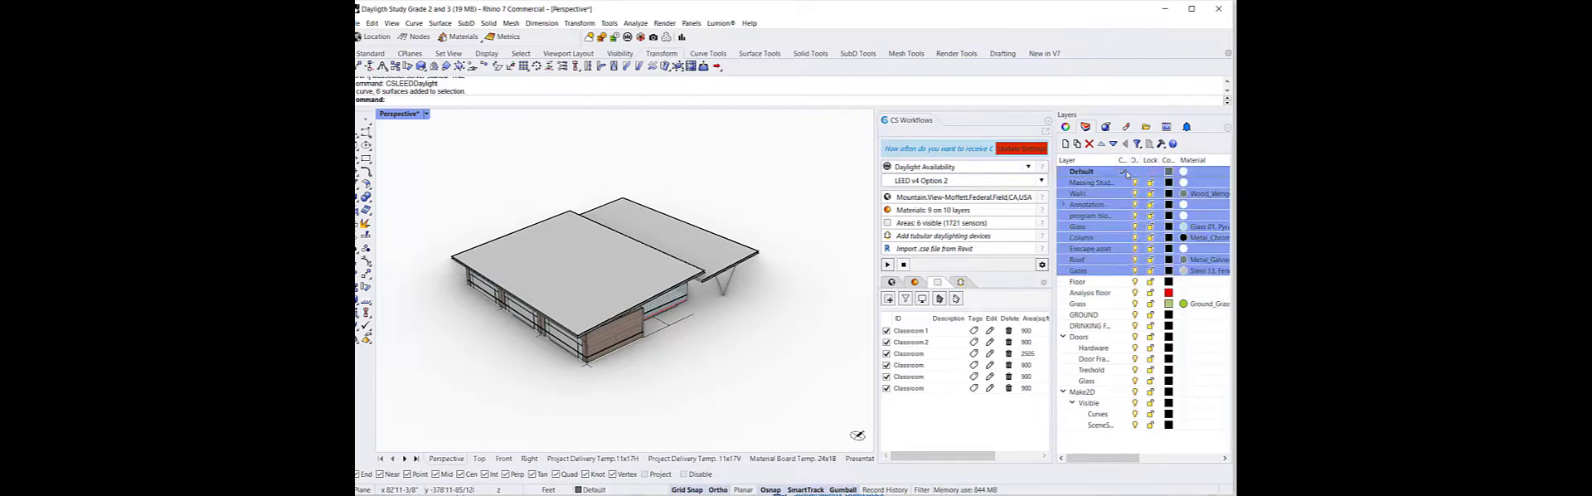
click(1136, 182)
right_drag(757, 383, 659, 336)
drag(440, 229, 751, 385)
scroll(634, 373, up, 4)
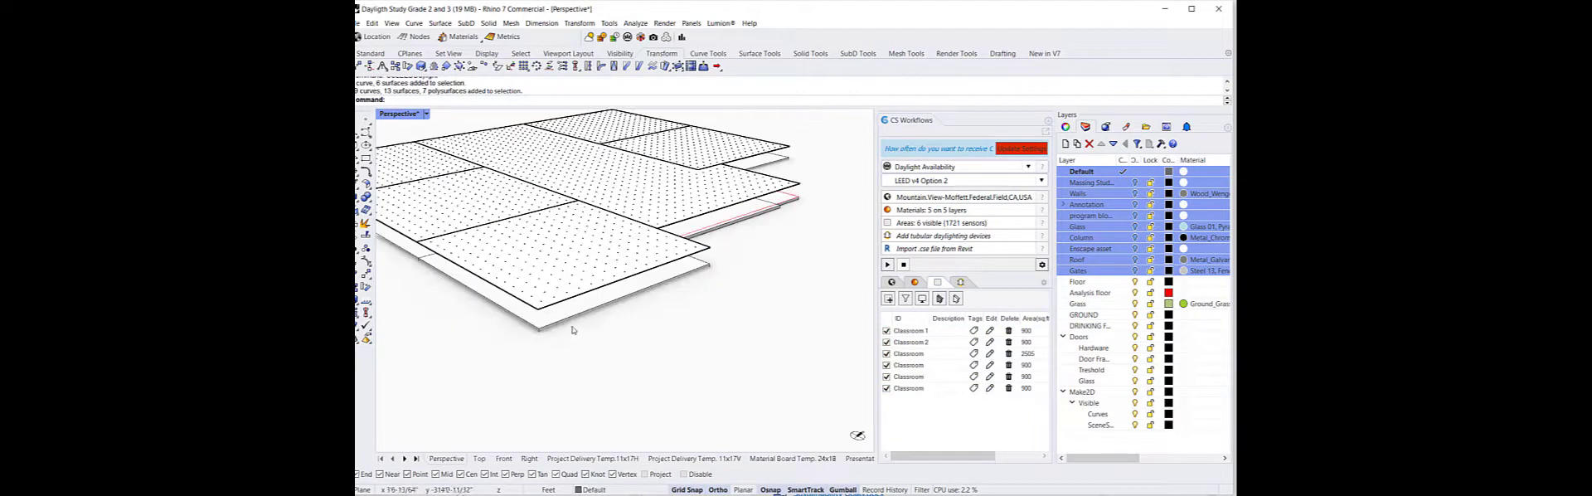
Hide the Floor layer and make Analysis floor the current layer
click(557, 324)
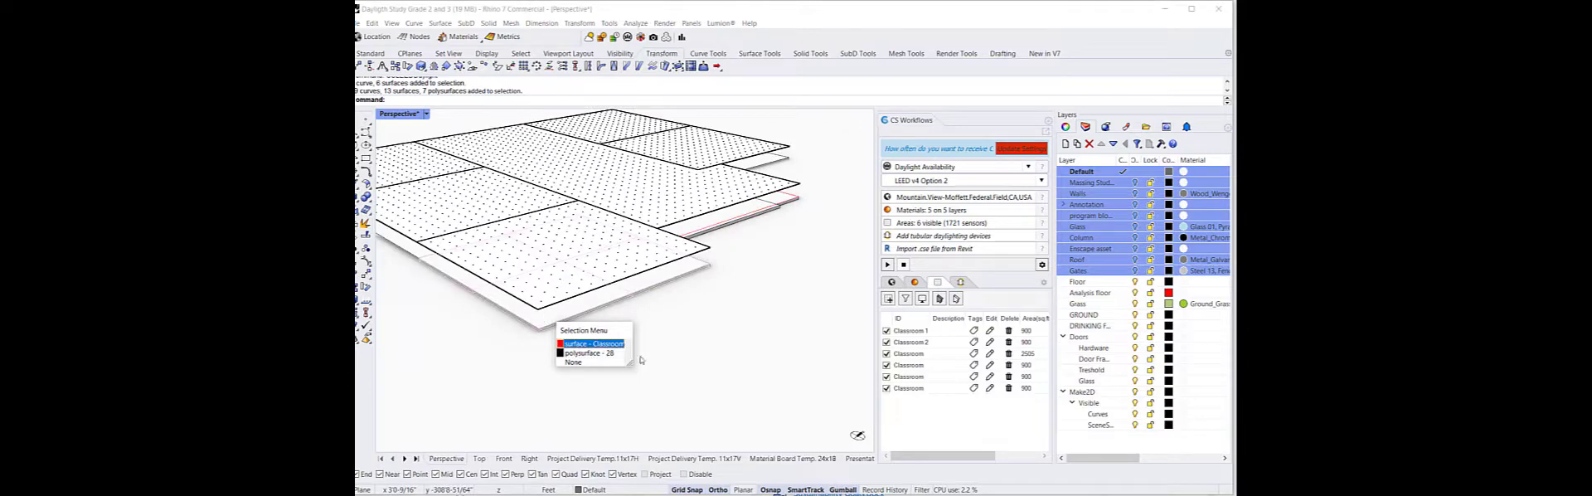
click(1136, 283)
click(1136, 284)
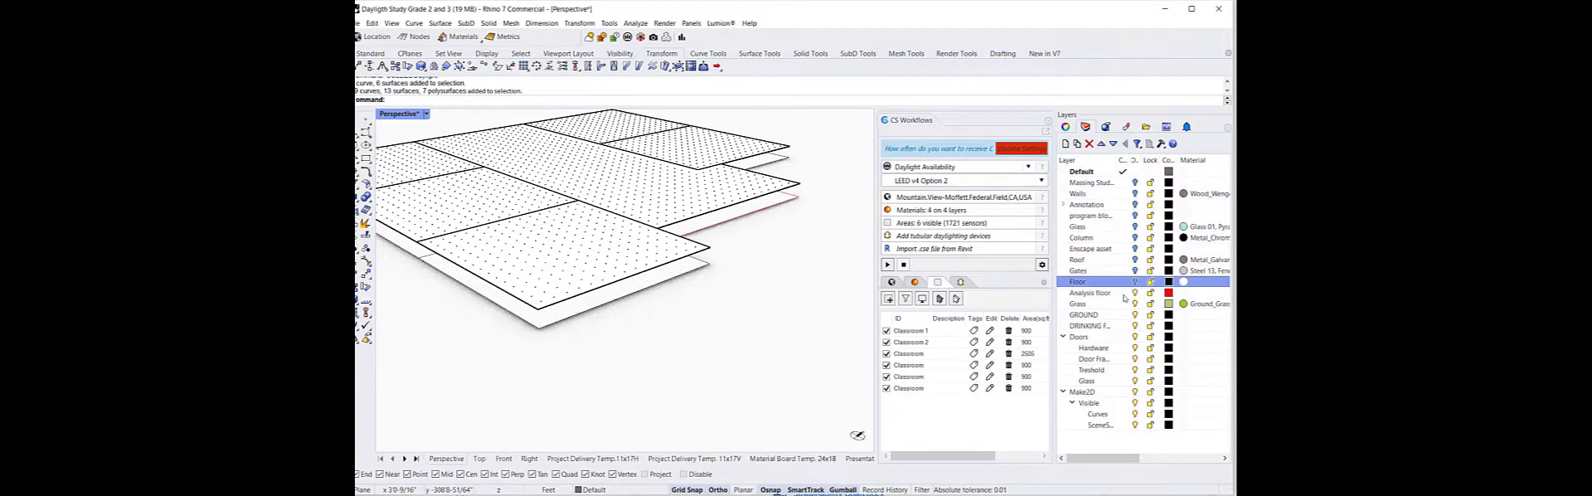
double_click(1090, 293)
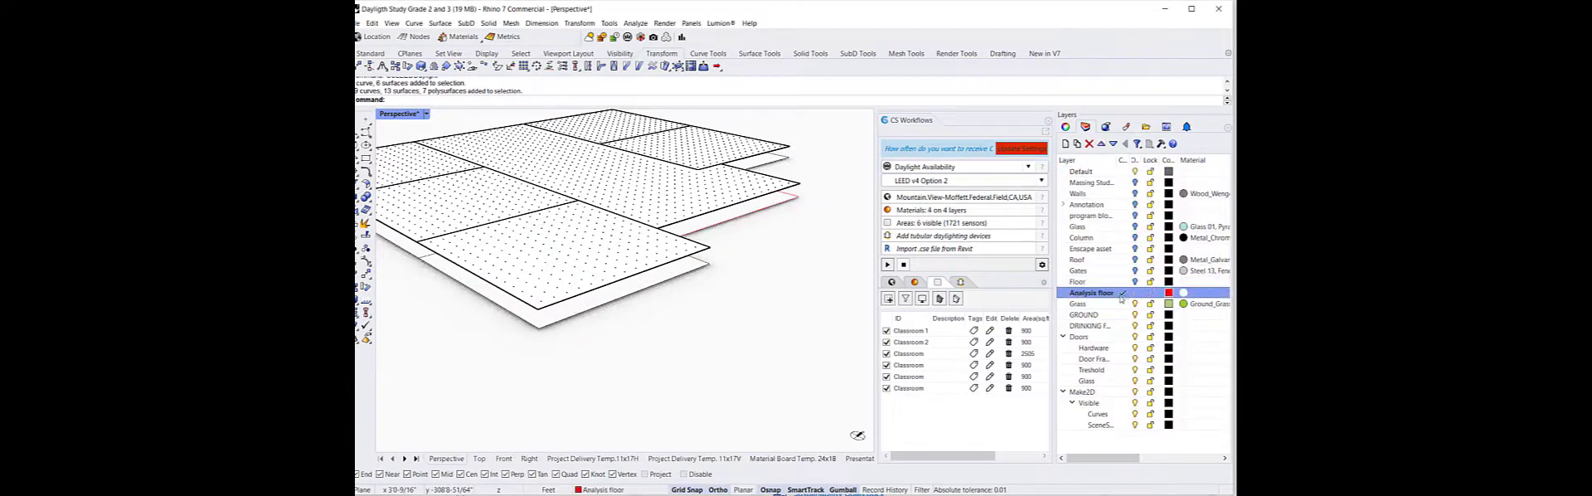
Select one analysis floor surface and flip its normal direction with the Flip command
click(610, 299)
text(Flip)
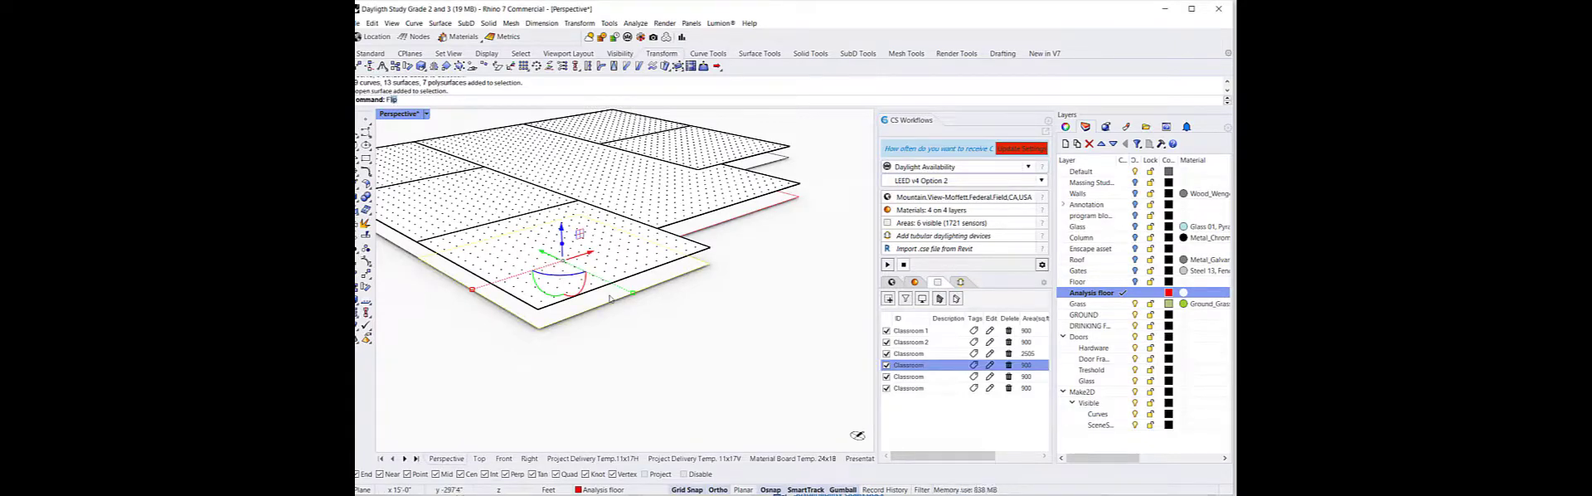
key(Return)
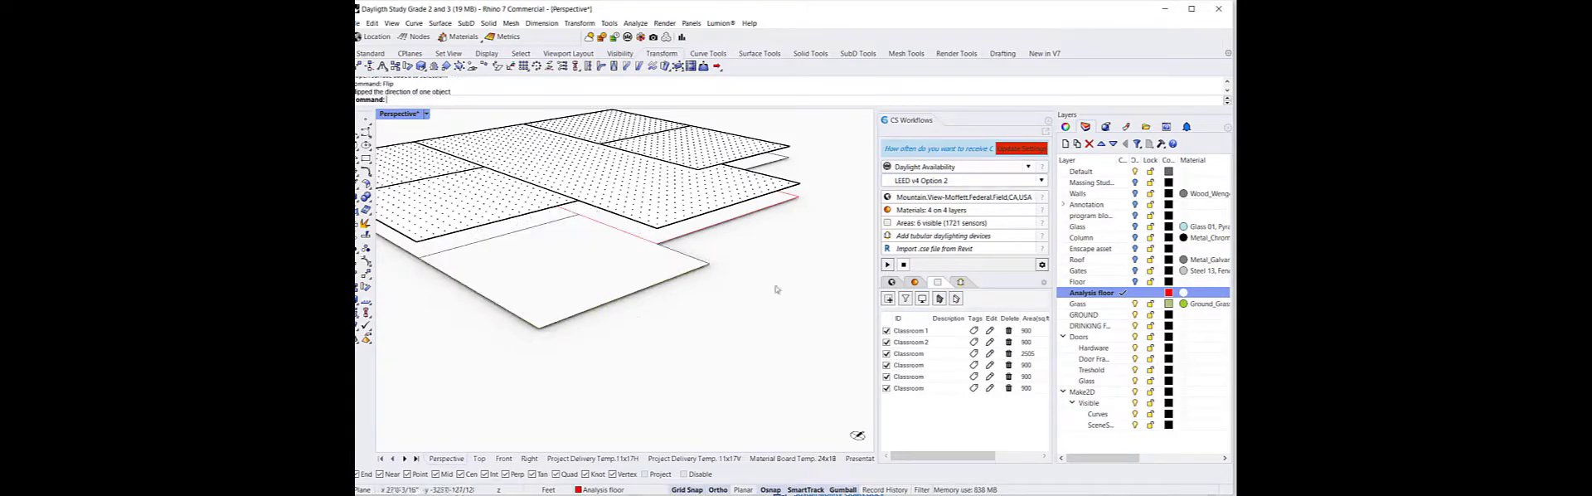
scroll(628, 290, down, 3)
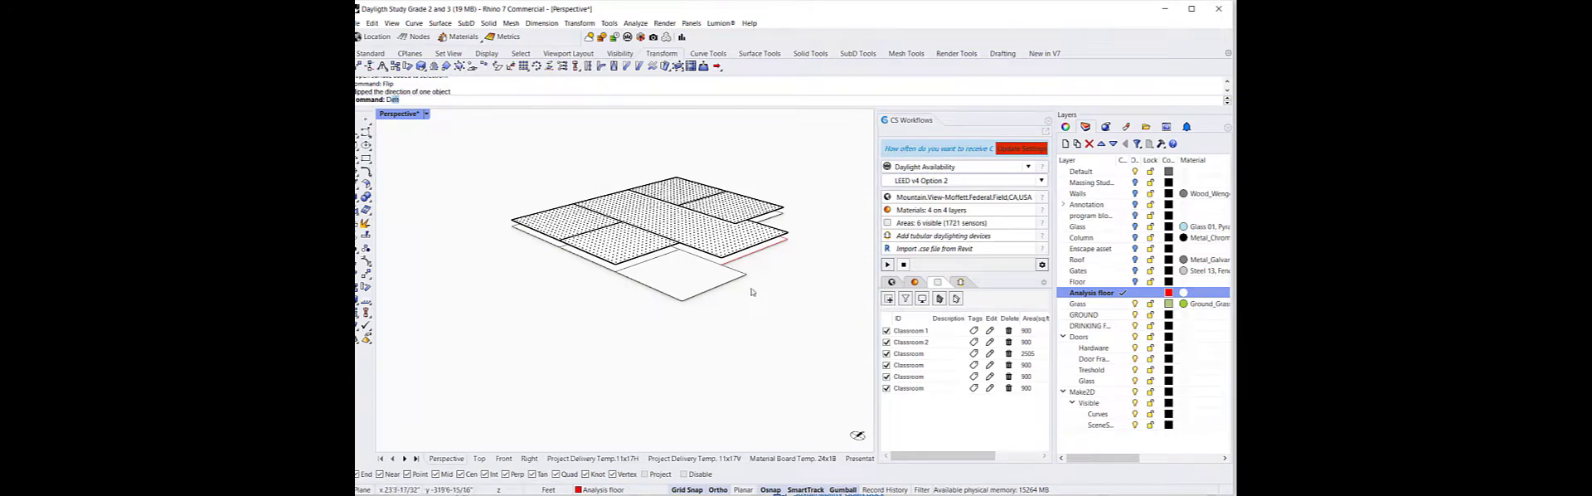
Display the normal direction of another analysis floor surface with Dir and flip it with the Flip command
text(ir)
key(Return)
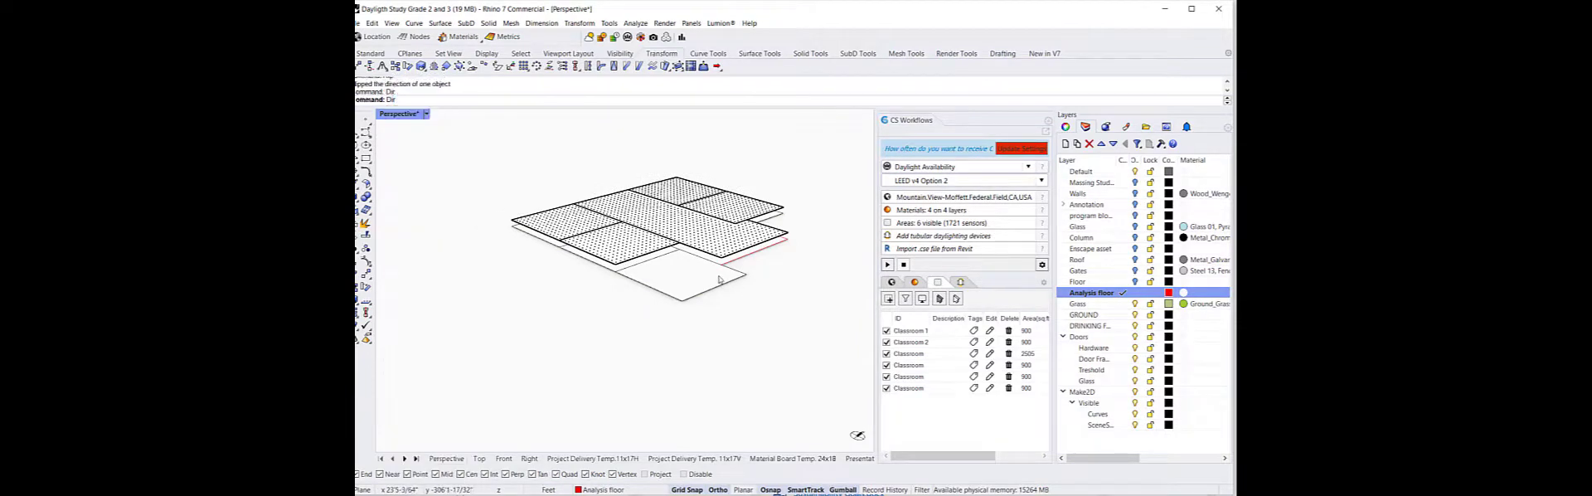
click(688, 281)
key(Return)
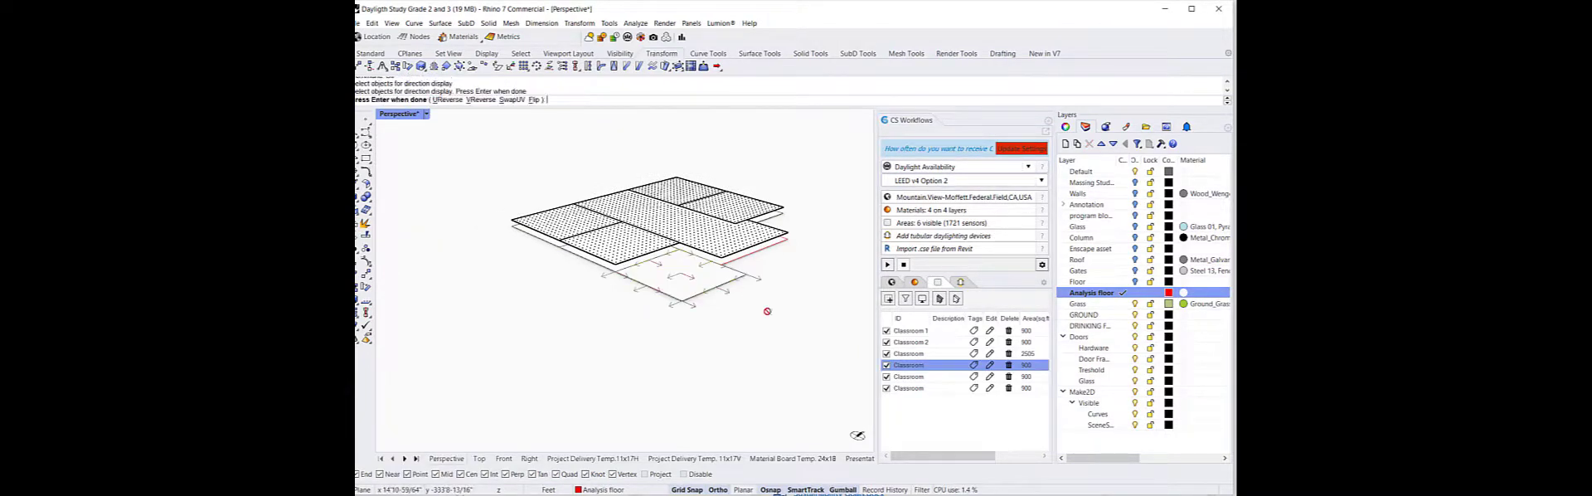
right_drag(696, 352, 713, 294)
key(Return)
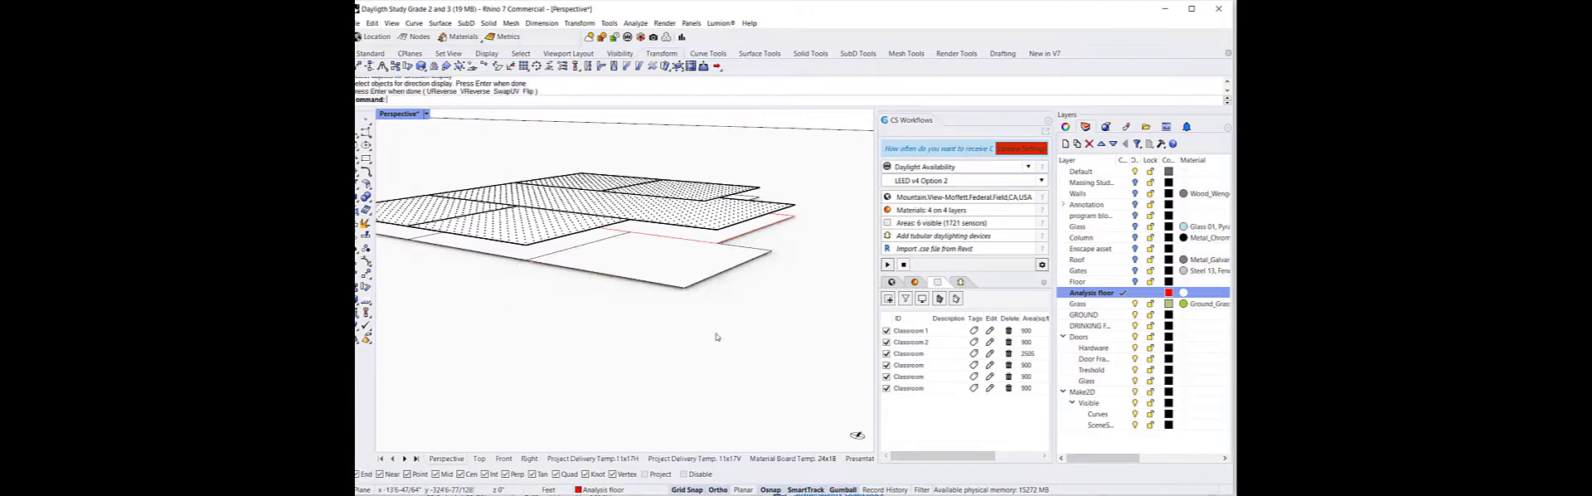
text(Flip)
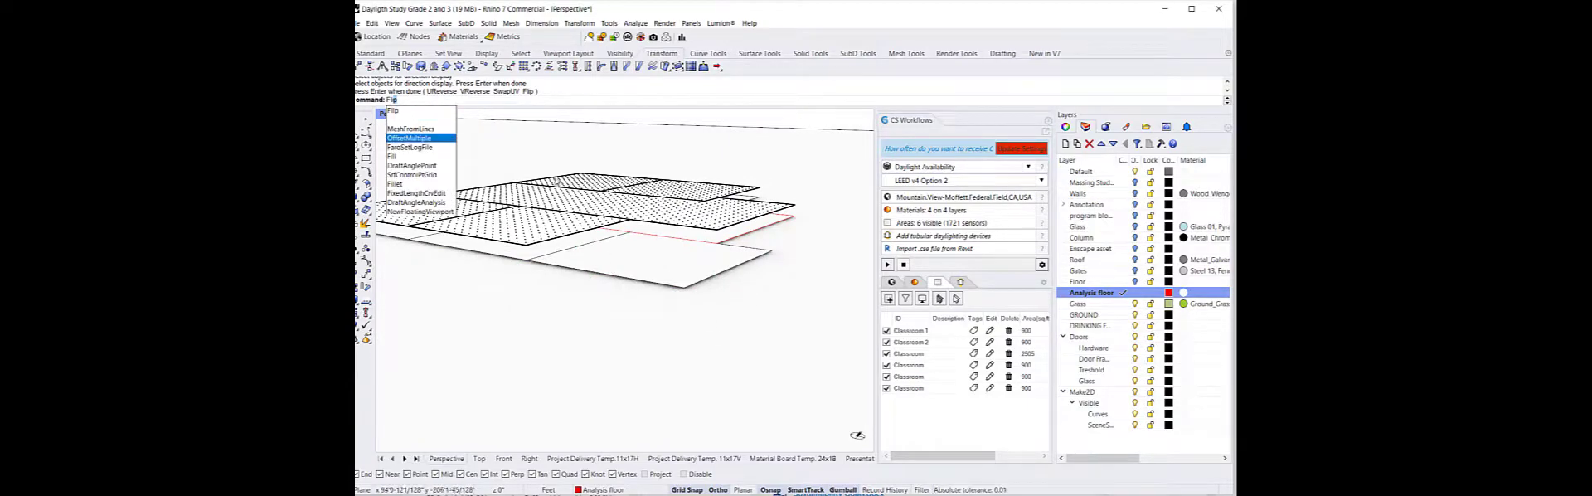
key(Return)
click(691, 283)
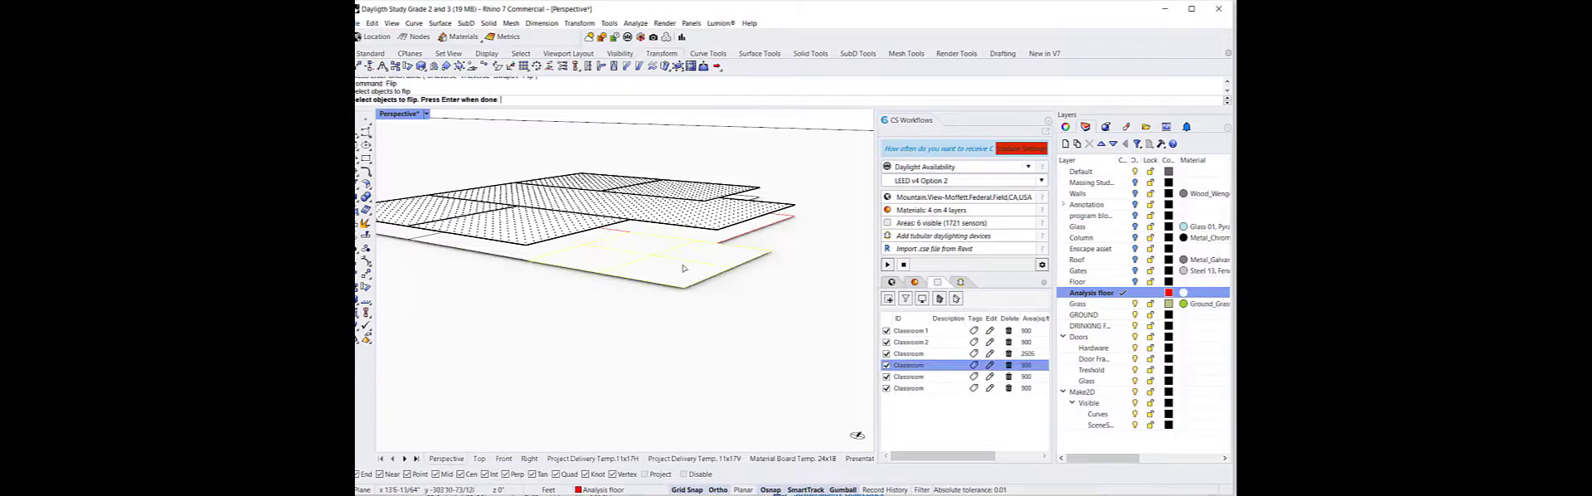
right_click(685, 268)
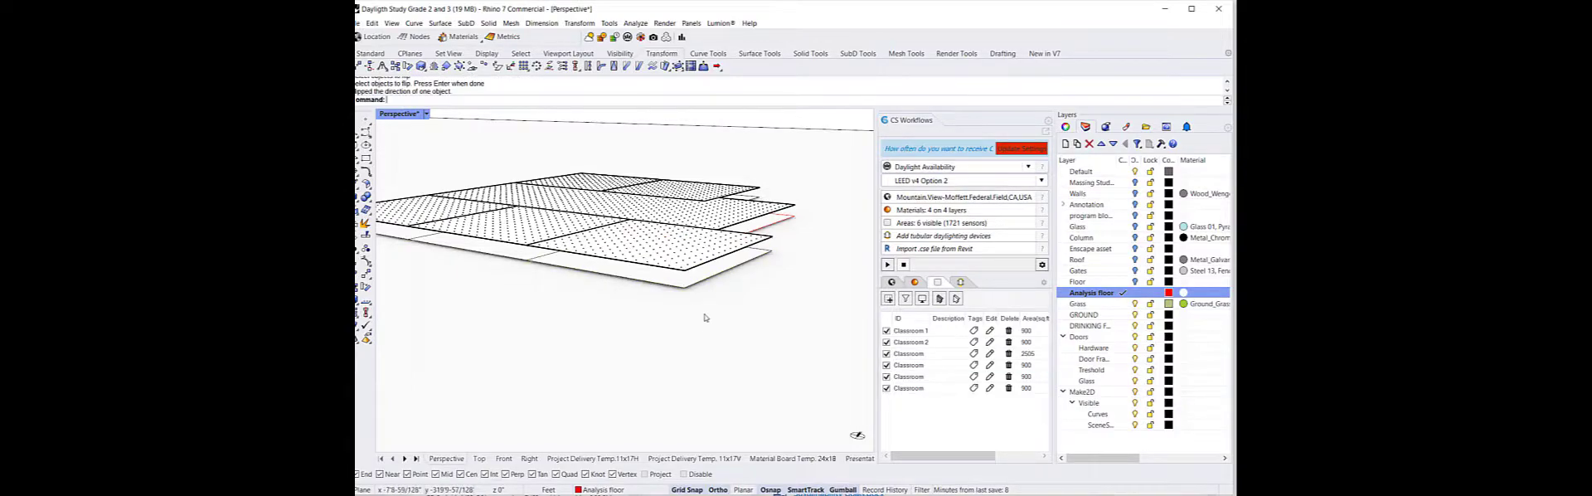
Turn the layers from Massing Studies through Floor back on
right_drag(704, 320, 693, 252)
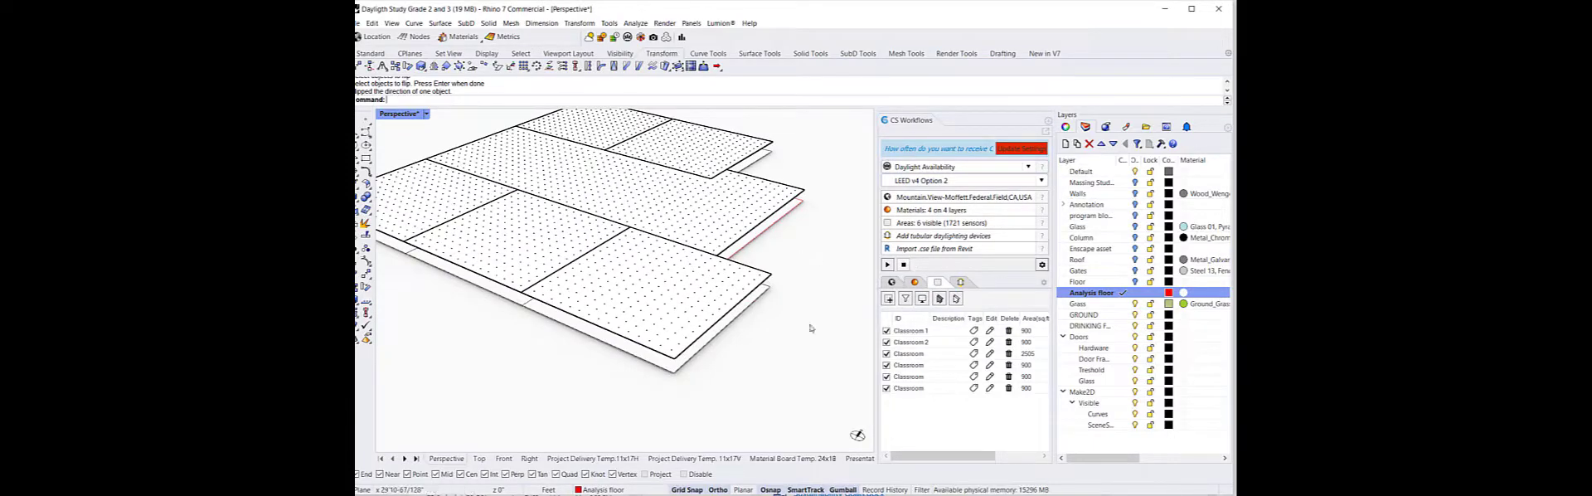
scroll(810, 329, down, 3)
right_drag(800, 354, 802, 359)
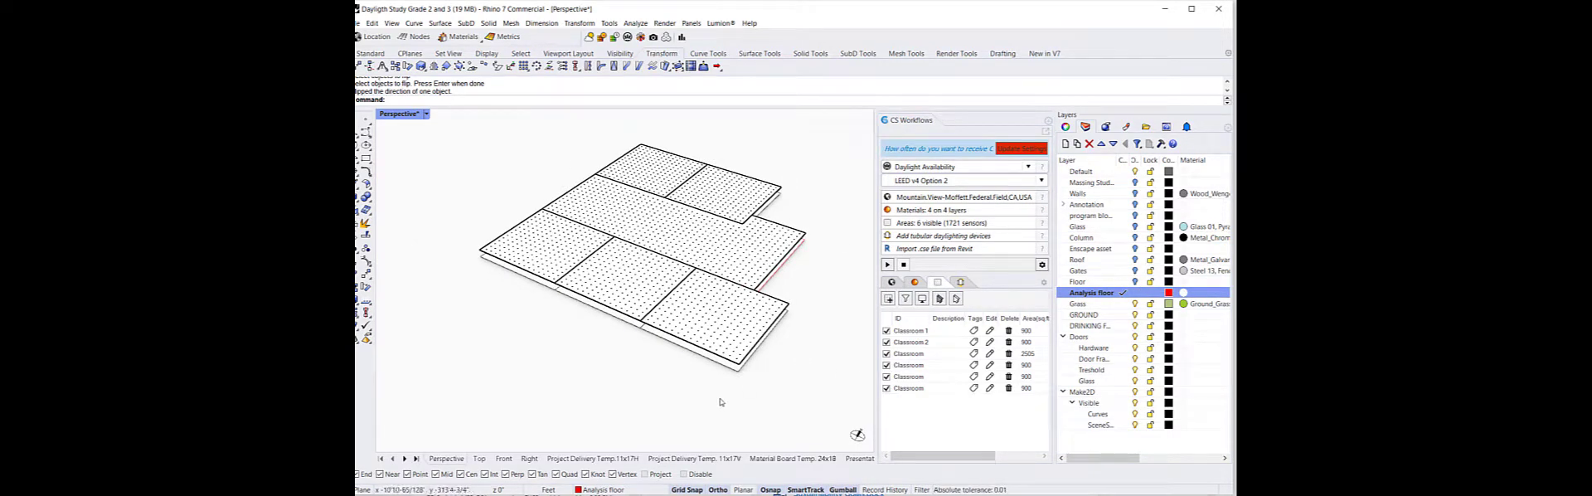
mouse_move(705, 397)
right_down()
mouse_move(714, 303)
mouse_move(707, 403)
right_up()
click(1116, 184)
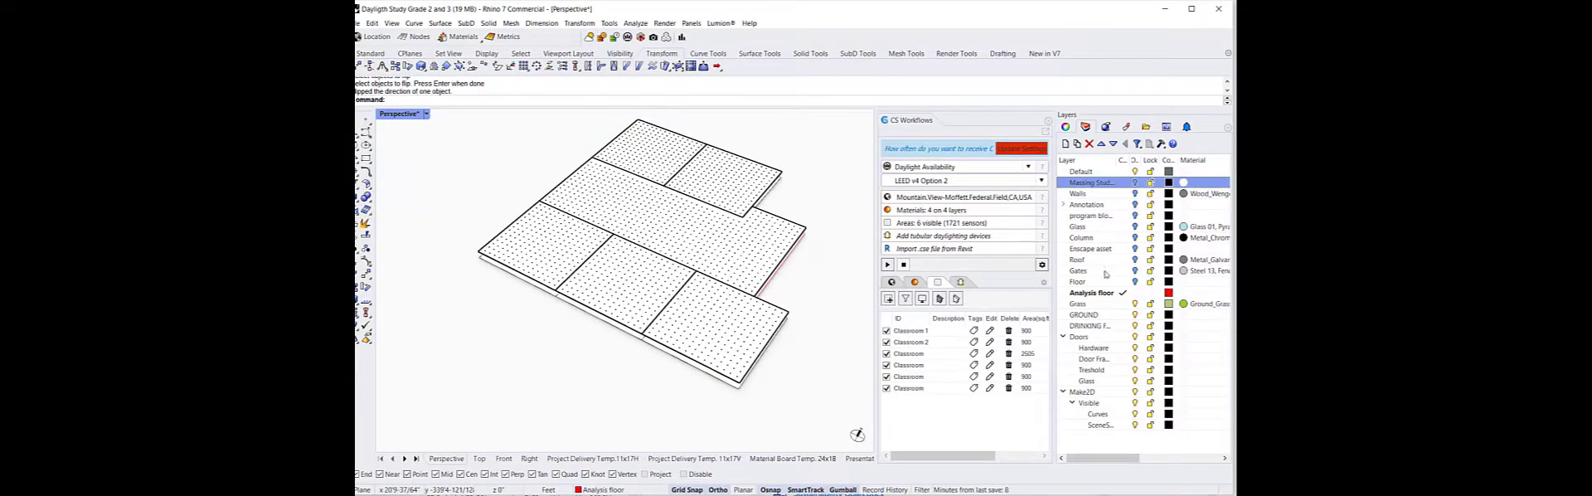
shift+click(1108, 281)
click(1135, 282)
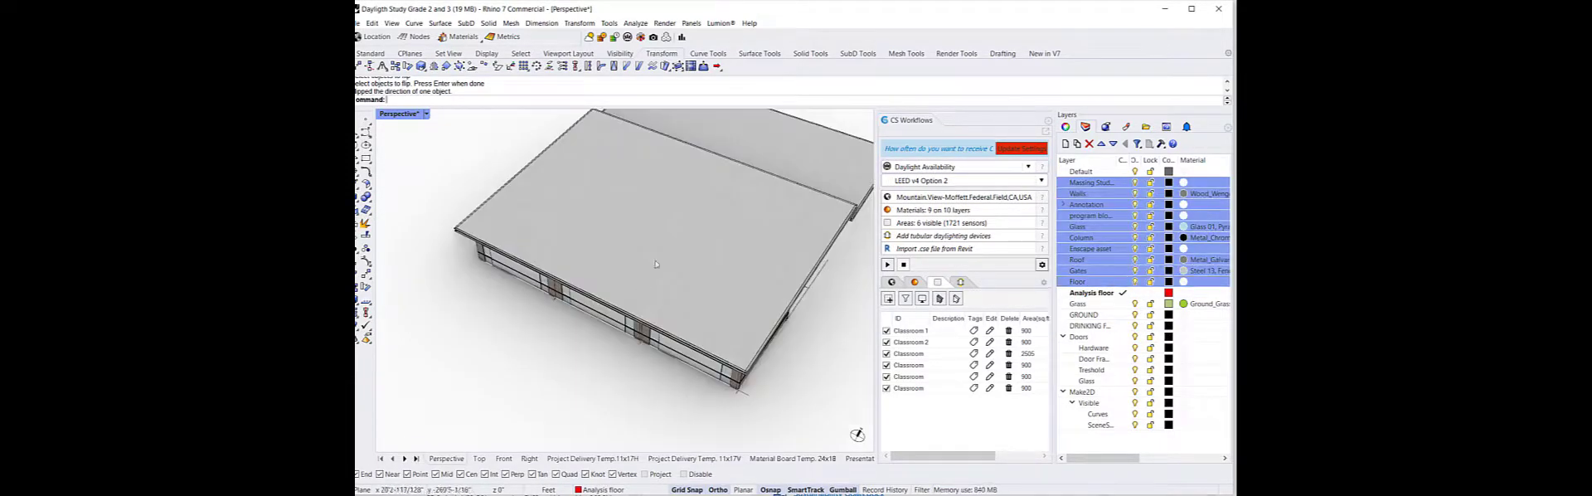
Run the Daylight Availability simulation with LEED v4 Option 2
right_drag(658, 248, 688, 332)
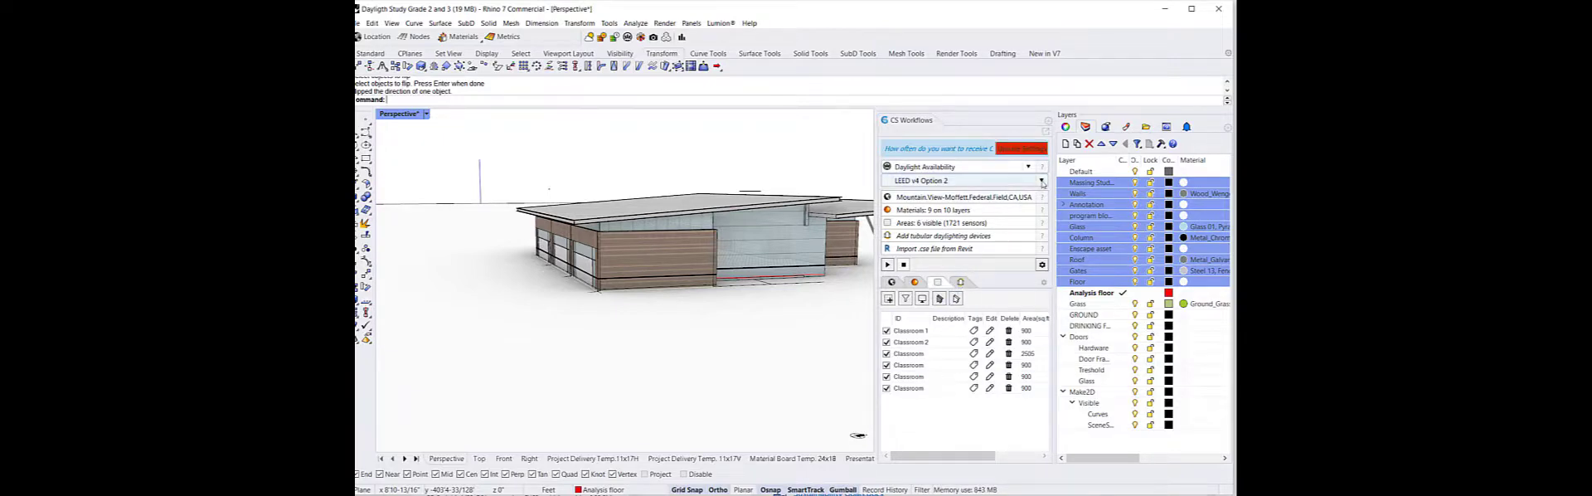
click(1005, 180)
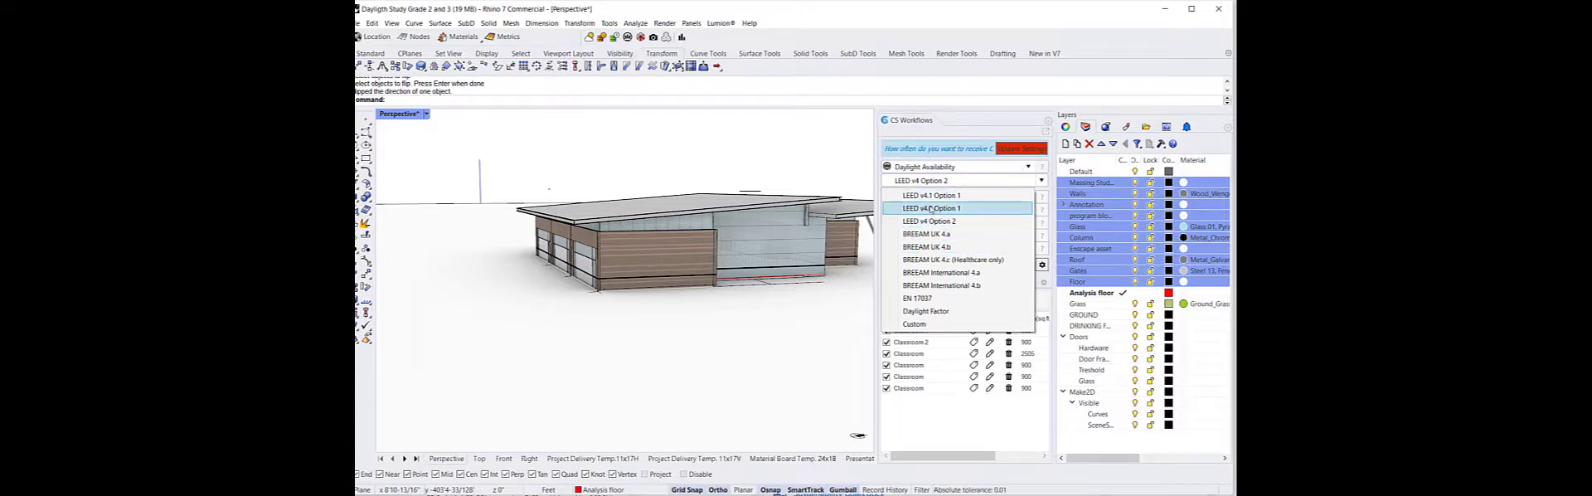
click(937, 410)
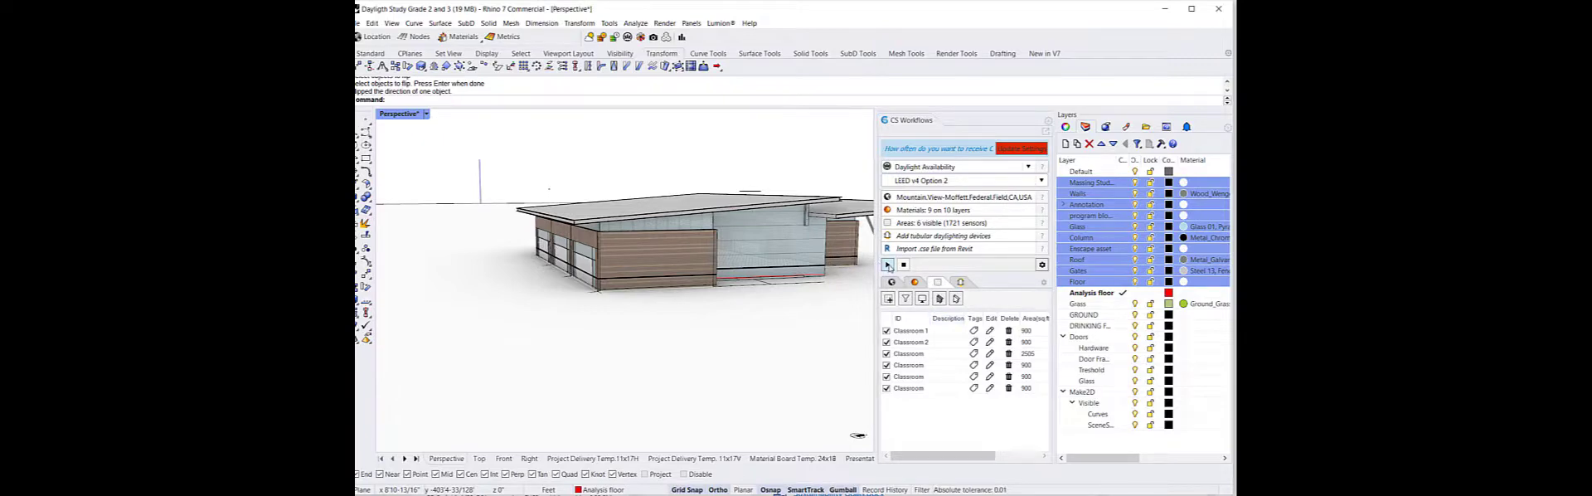
click(888, 265)
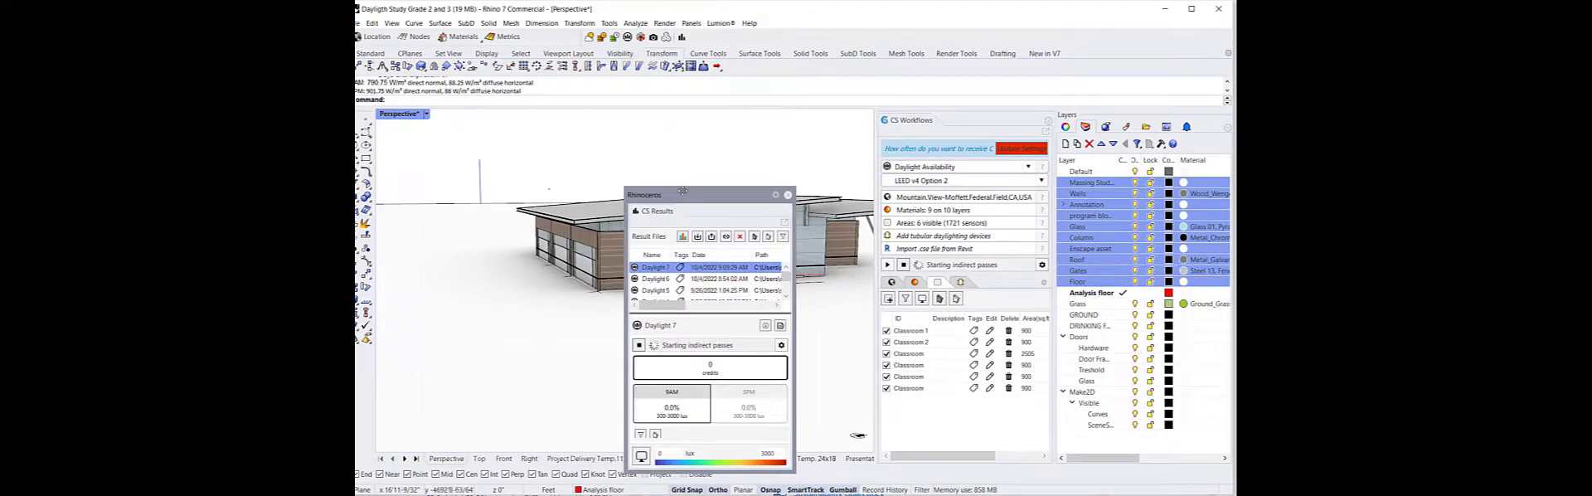
Dock the CS Results window beside the CS Workflows panel
drag(681, 194, 880, 147)
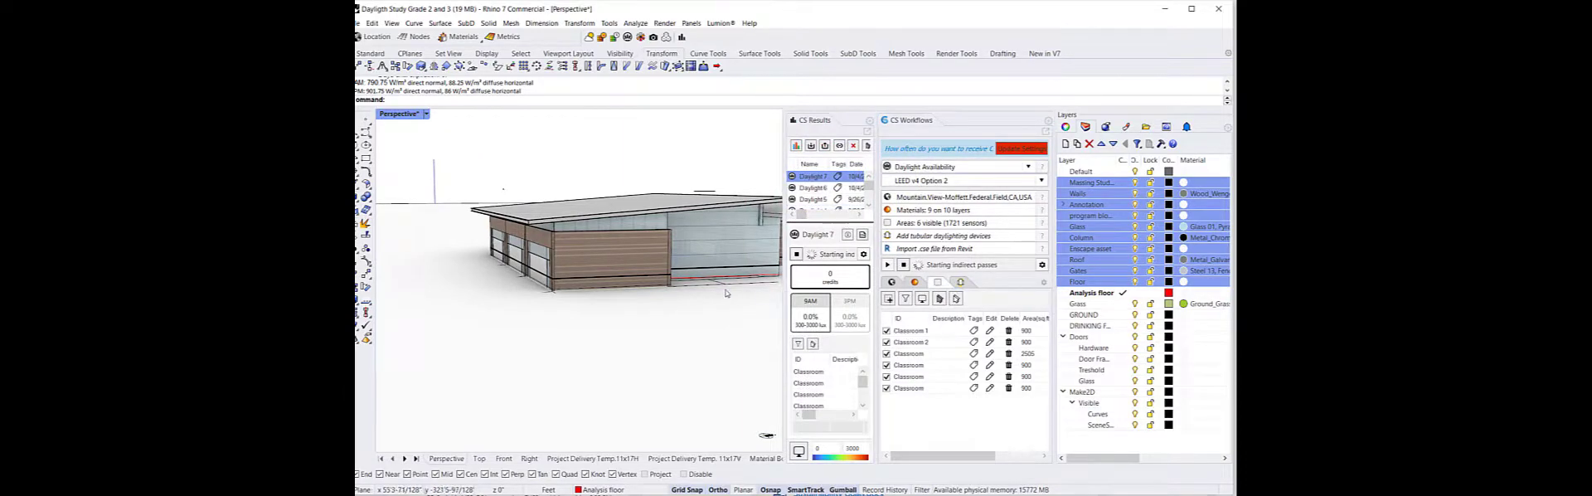
drag(784, 294, 730, 298)
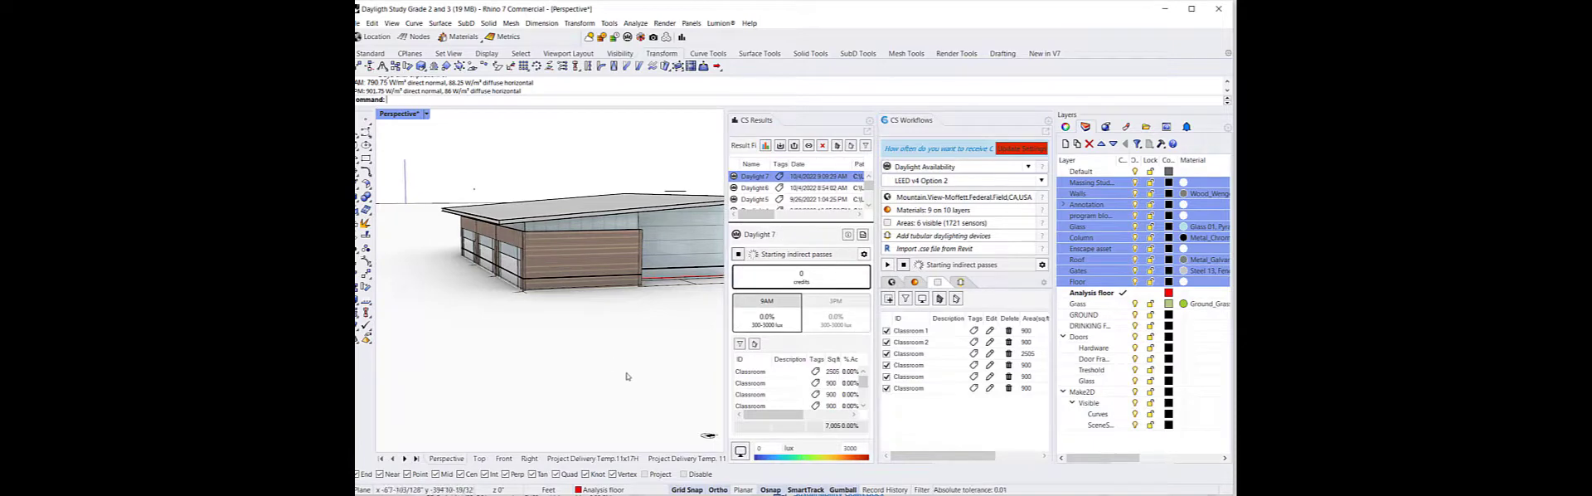
right_drag(613, 365, 426, 332)
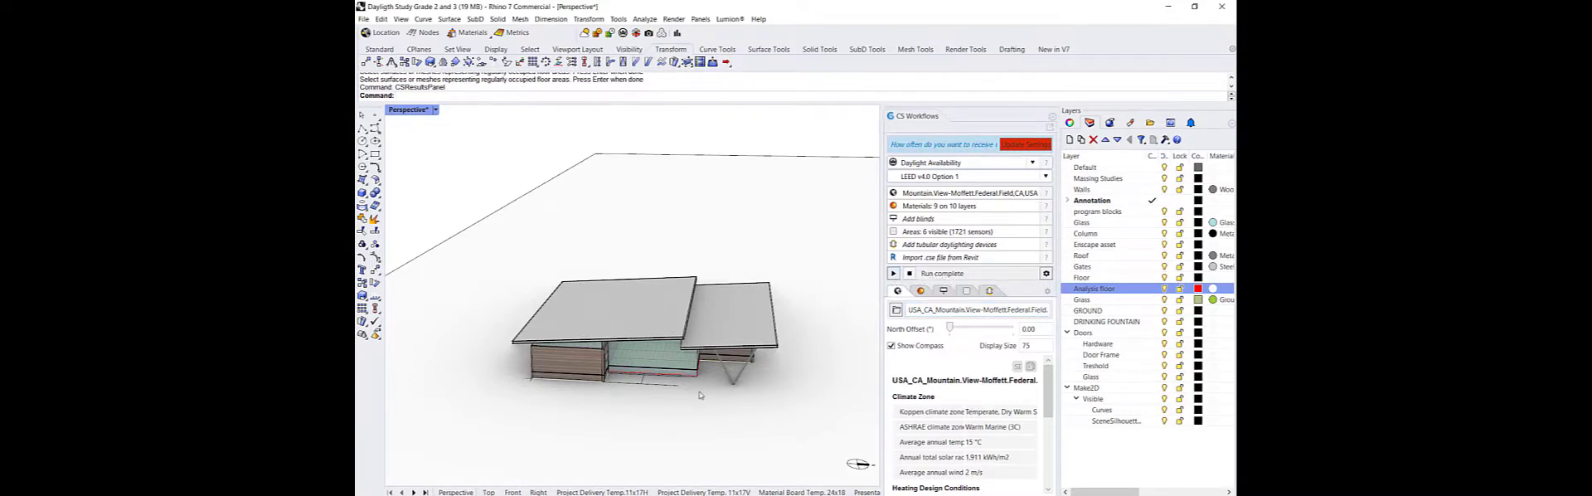
Reopen the CS Results panel and dock it next to CS Workflows
click(675, 33)
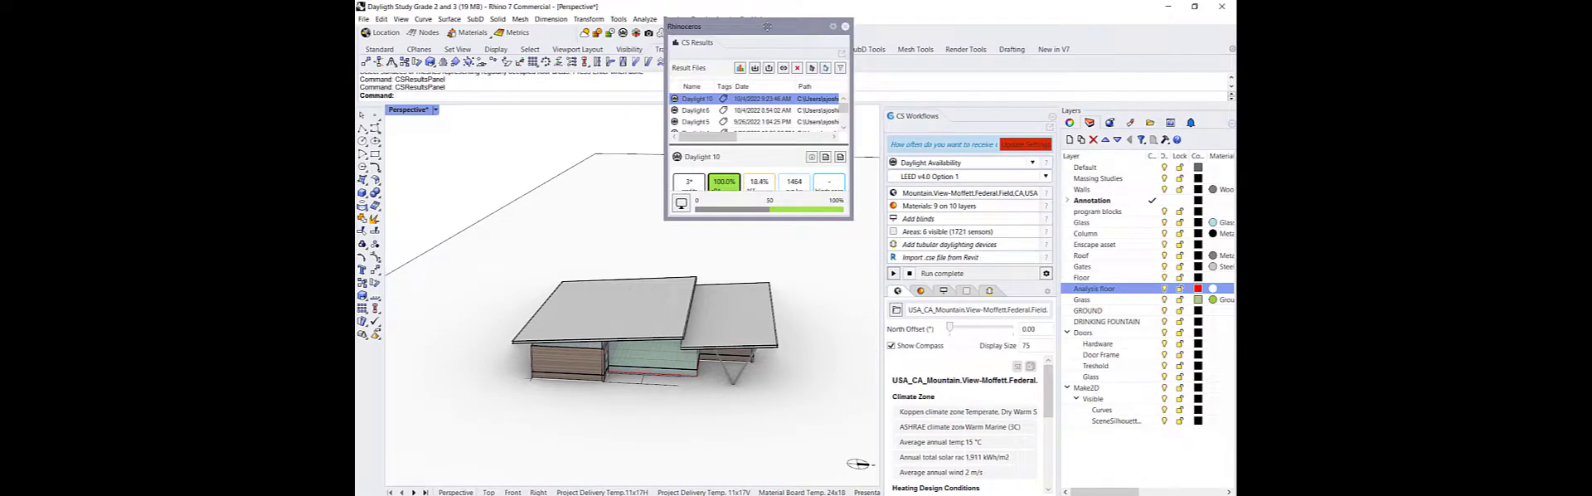
drag(767, 37, 892, 124)
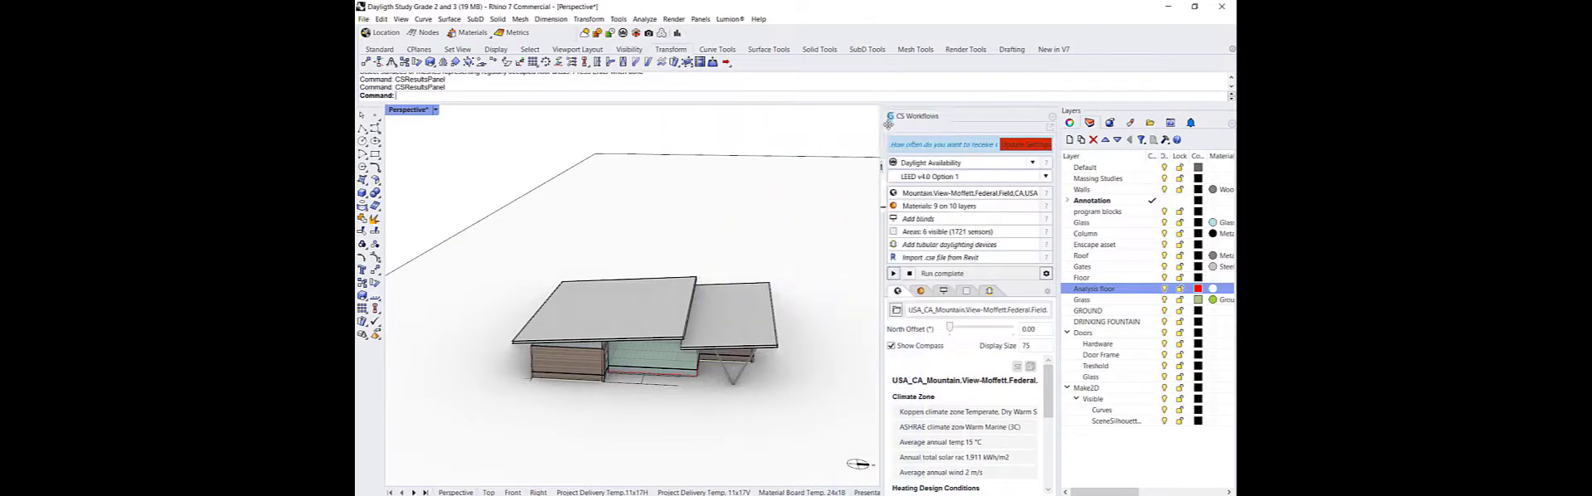
drag(786, 170, 685, 191)
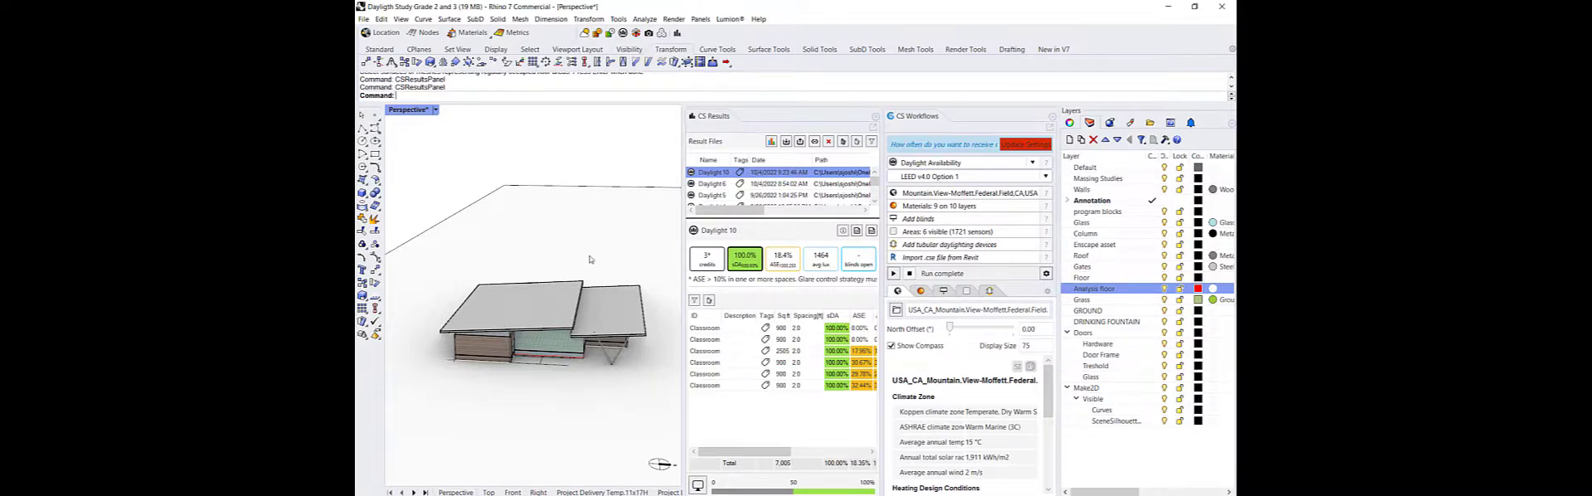
Switch the results display between the sDA, ASE and average lux metrics
right_drag(571, 396, 665, 382)
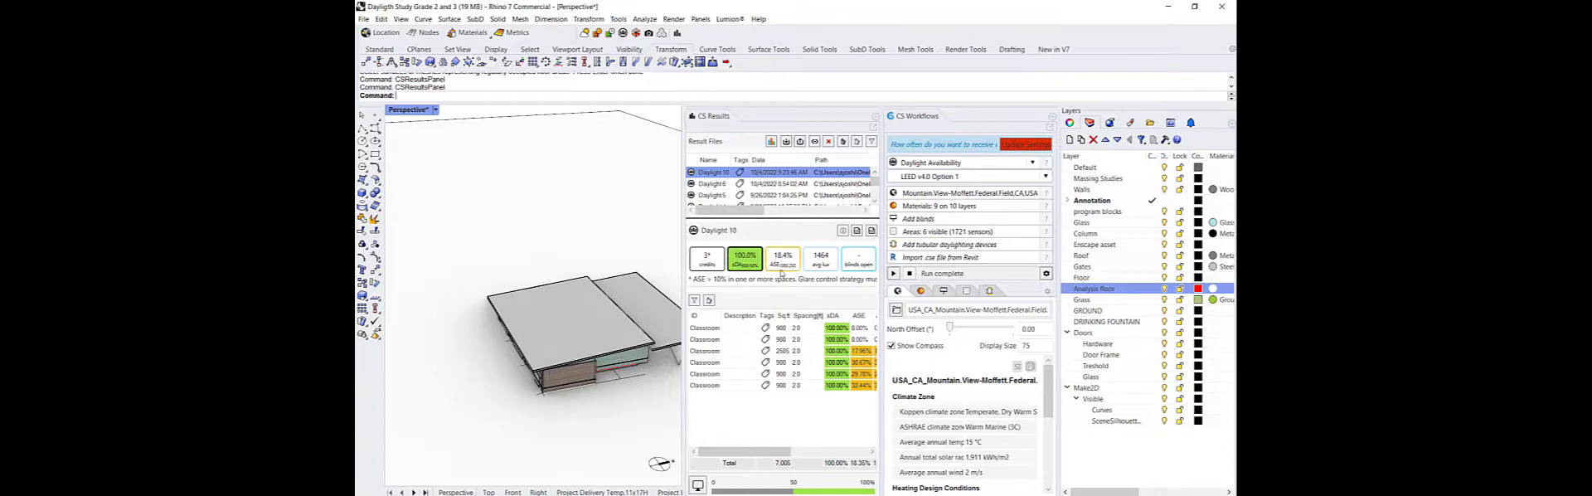
click(787, 263)
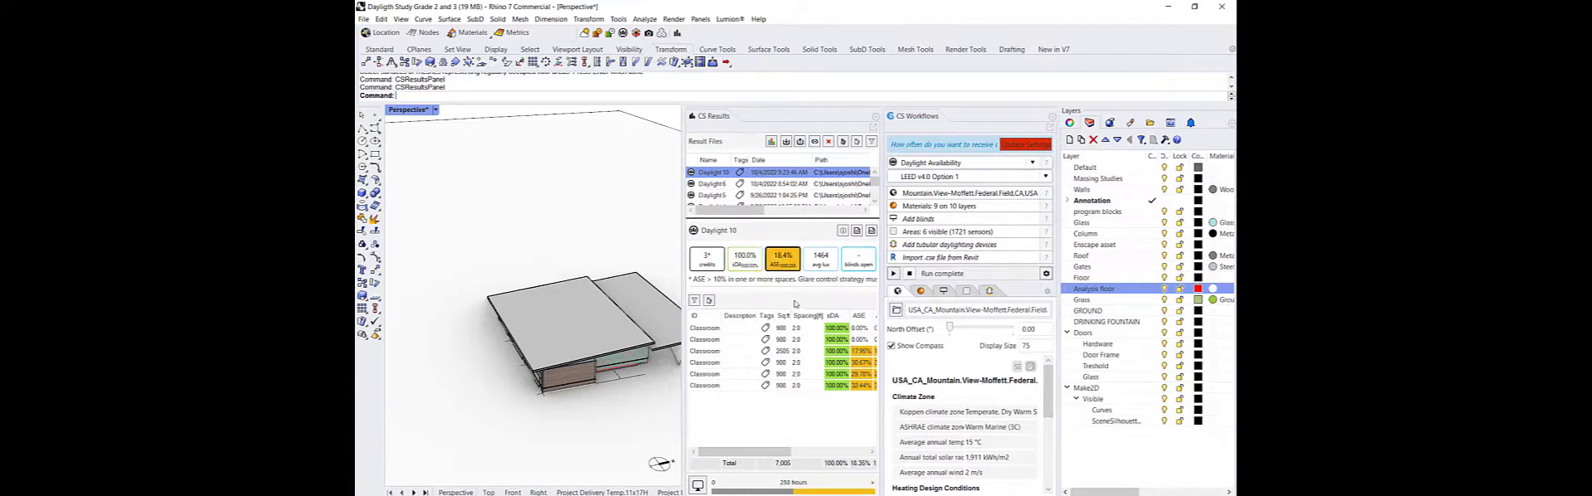
click(813, 264)
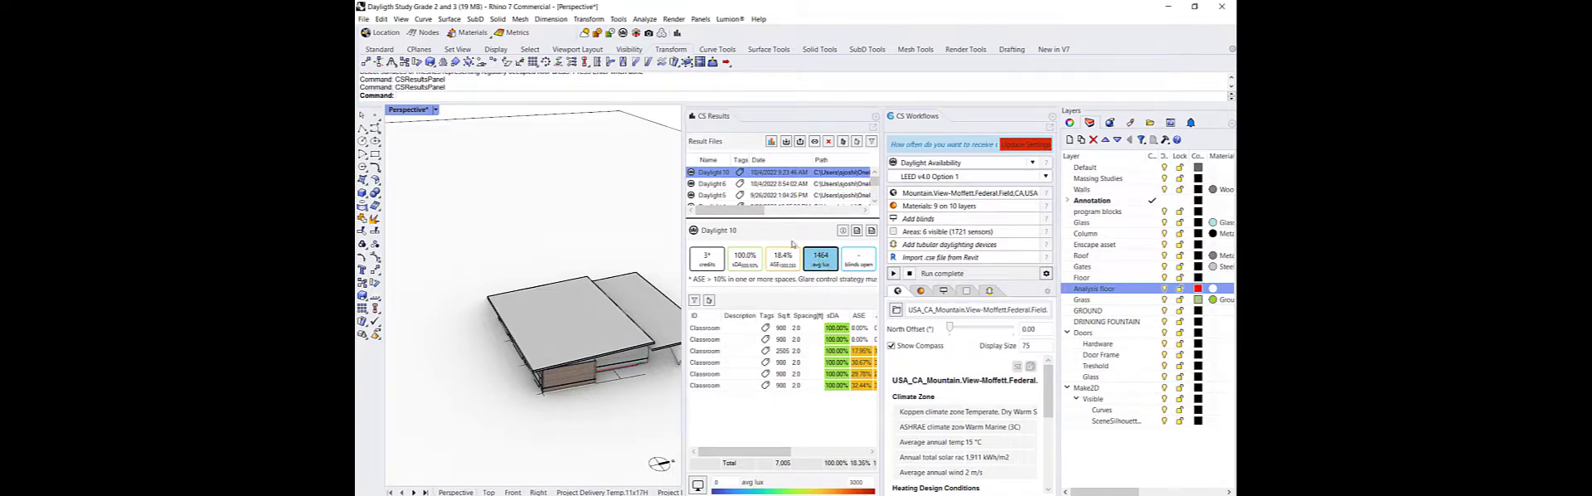
click(778, 264)
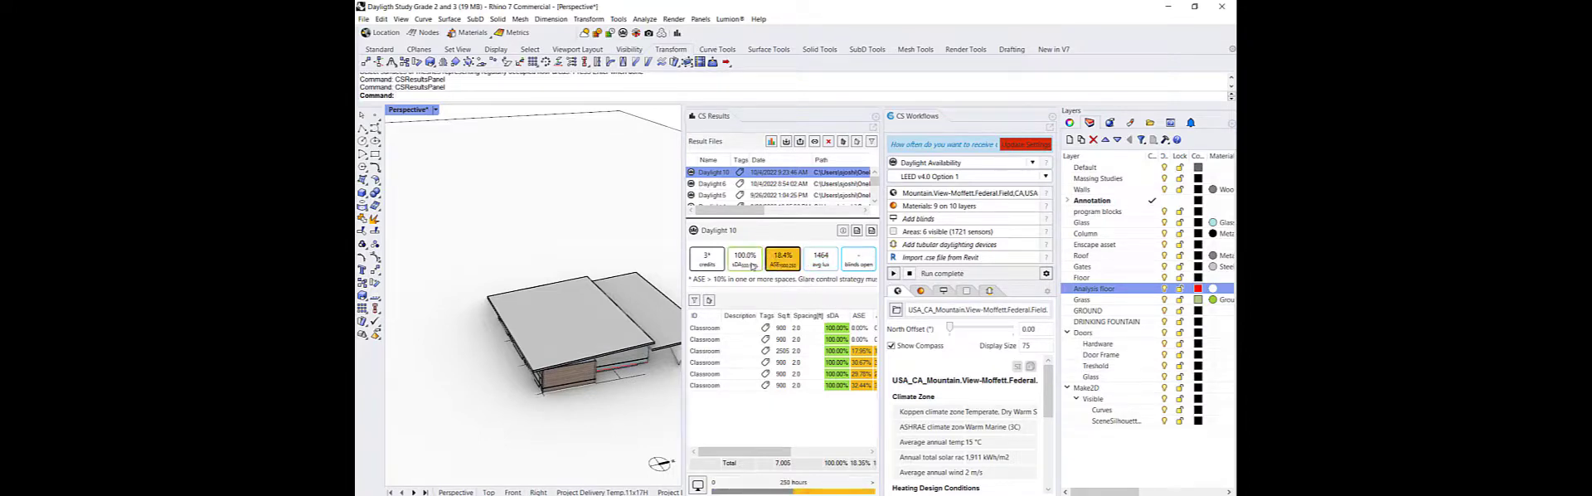
click(745, 262)
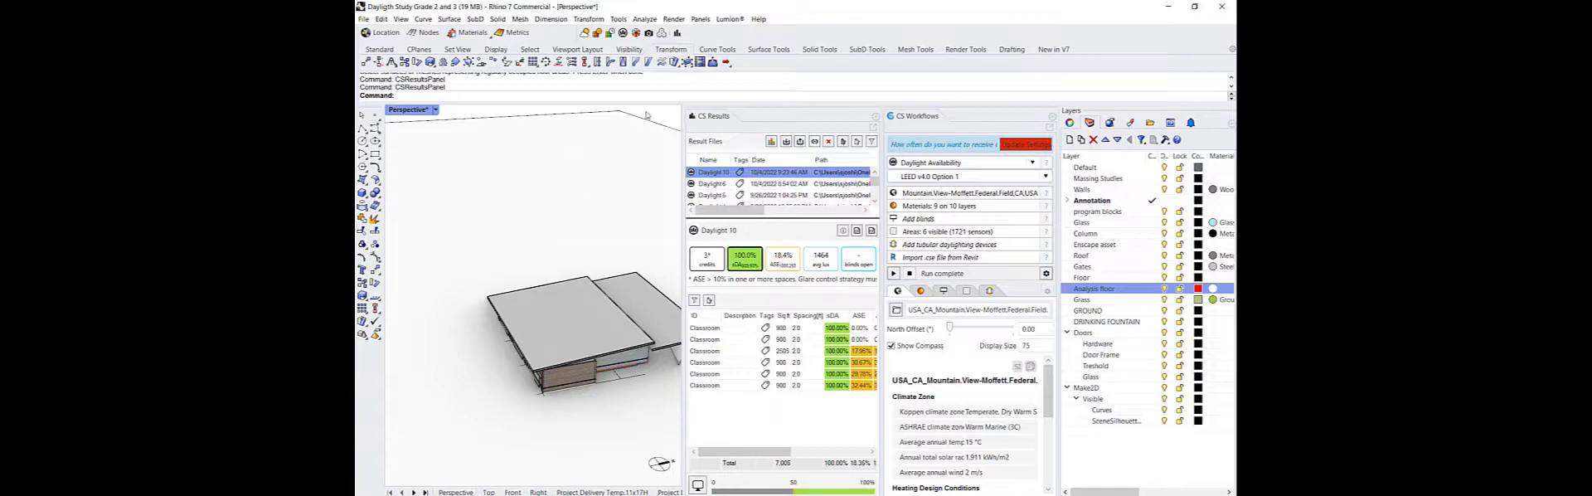
Add a clipping plane over the building and move it by -10 to cut away the roof
text(ClippingPlane)
key(Return)
click(459, 211)
click(613, 236)
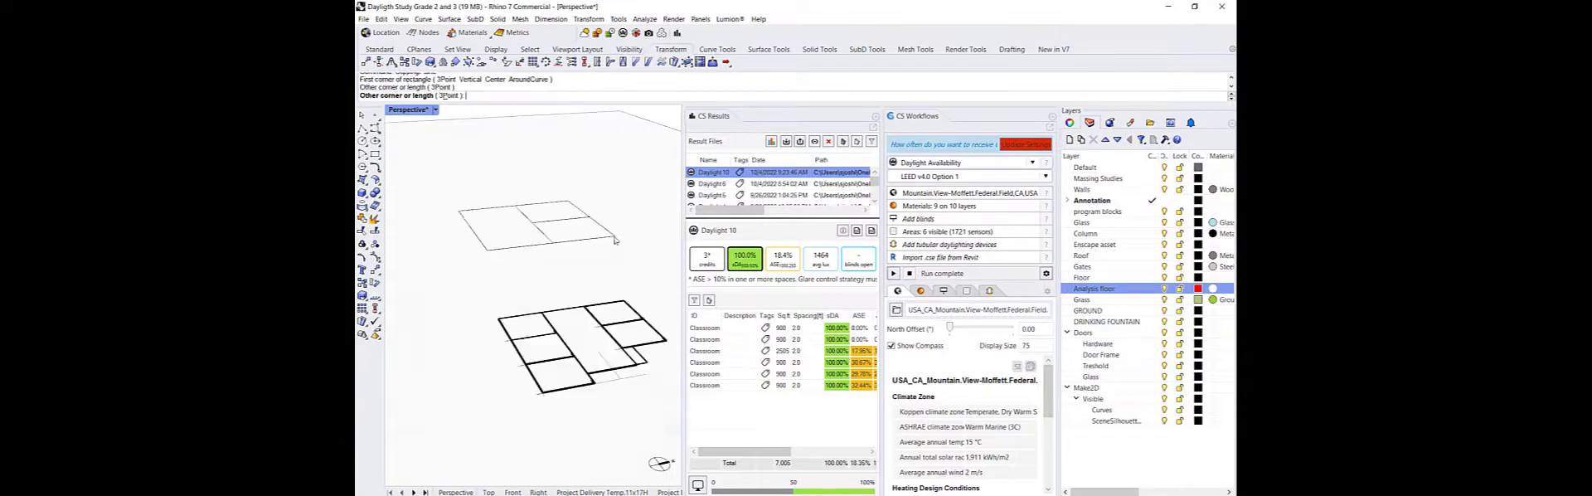
click(580, 241)
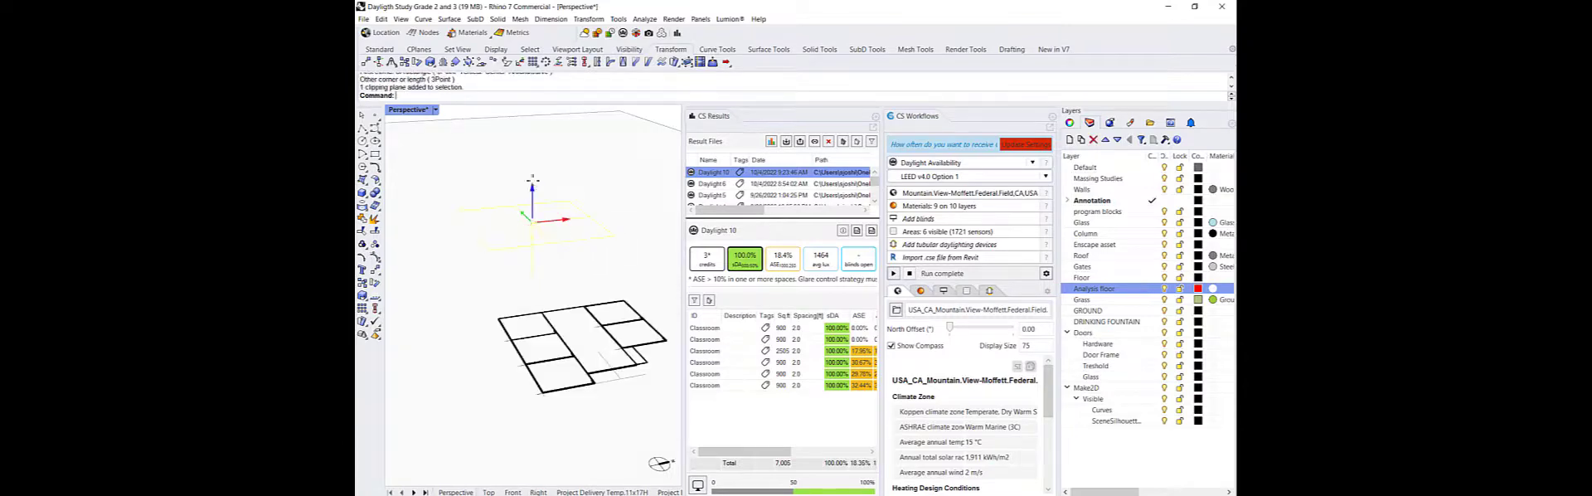
drag(535, 223, 535, 197)
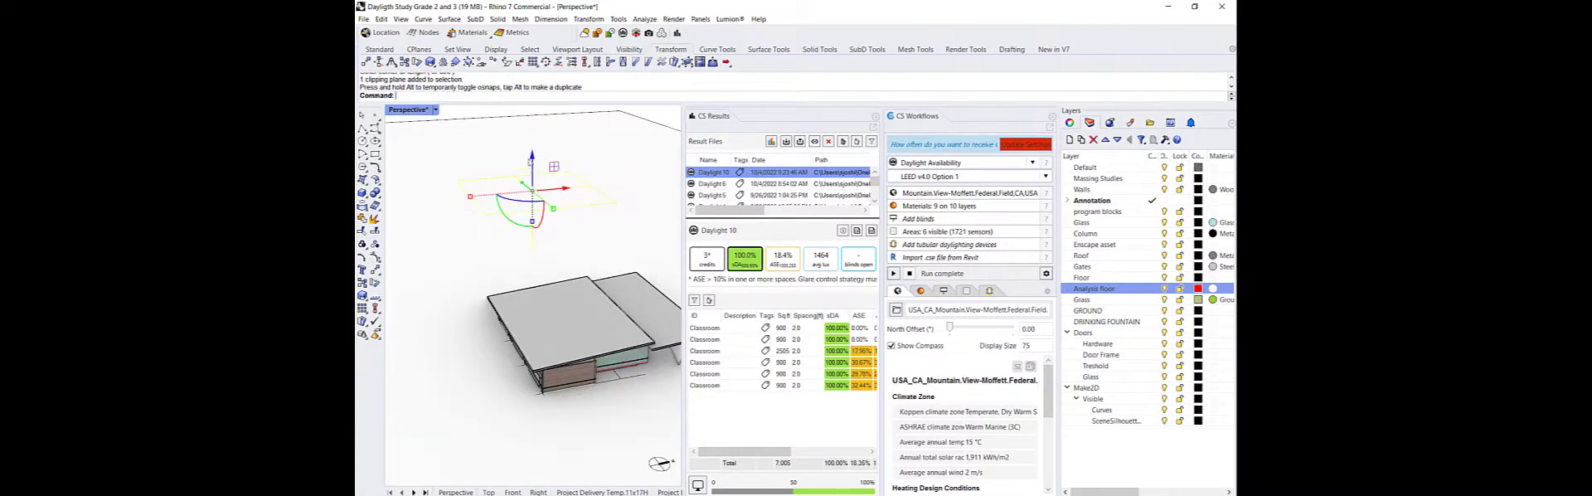
click(532, 161)
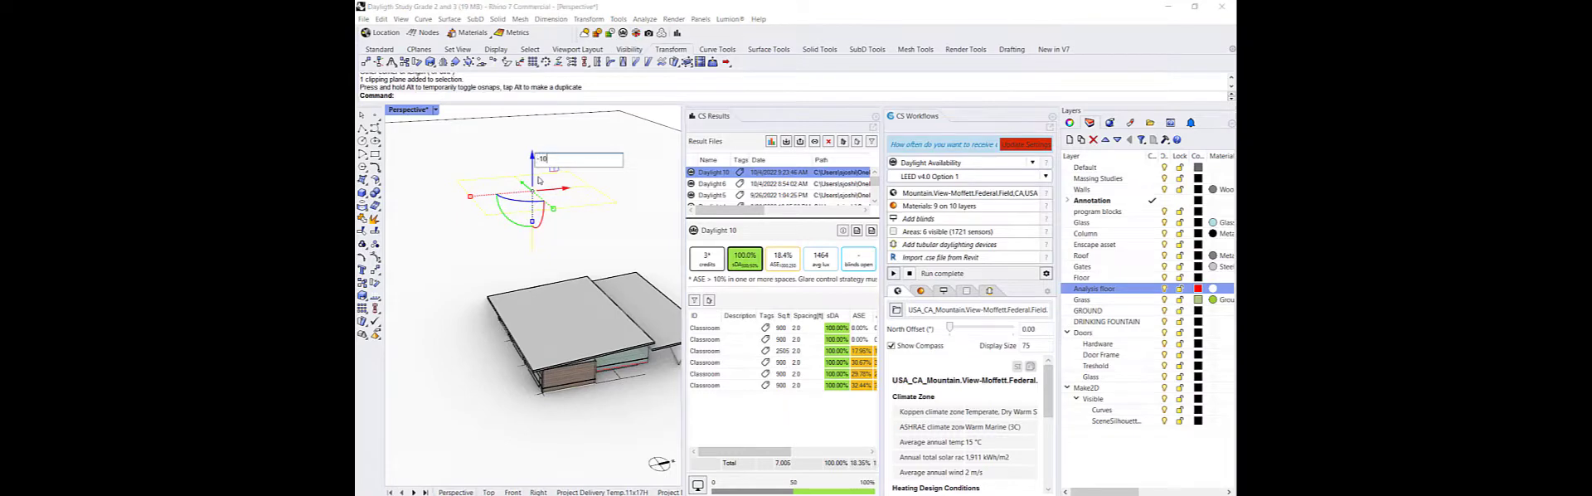
text(-10)
key(Return)
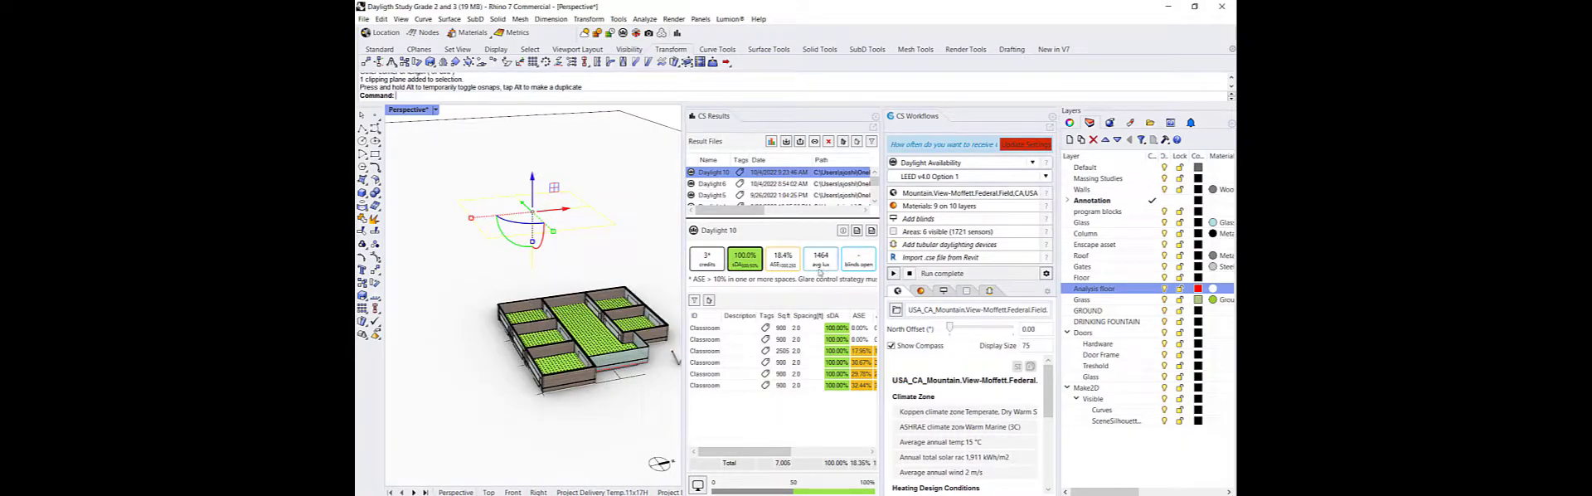
Display the average lux heat map on the classroom floors
click(817, 261)
right_drag(531, 324, 498, 330)
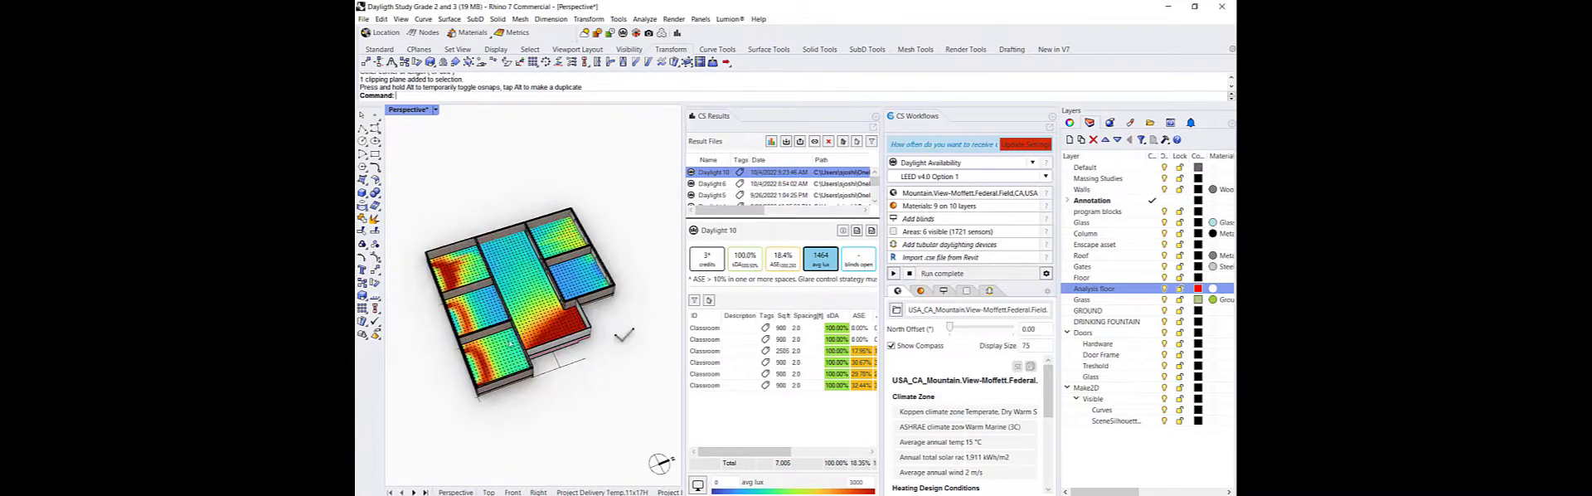
scroll(608, 390, down, 6)
right_drag(535, 399, 610, 395)
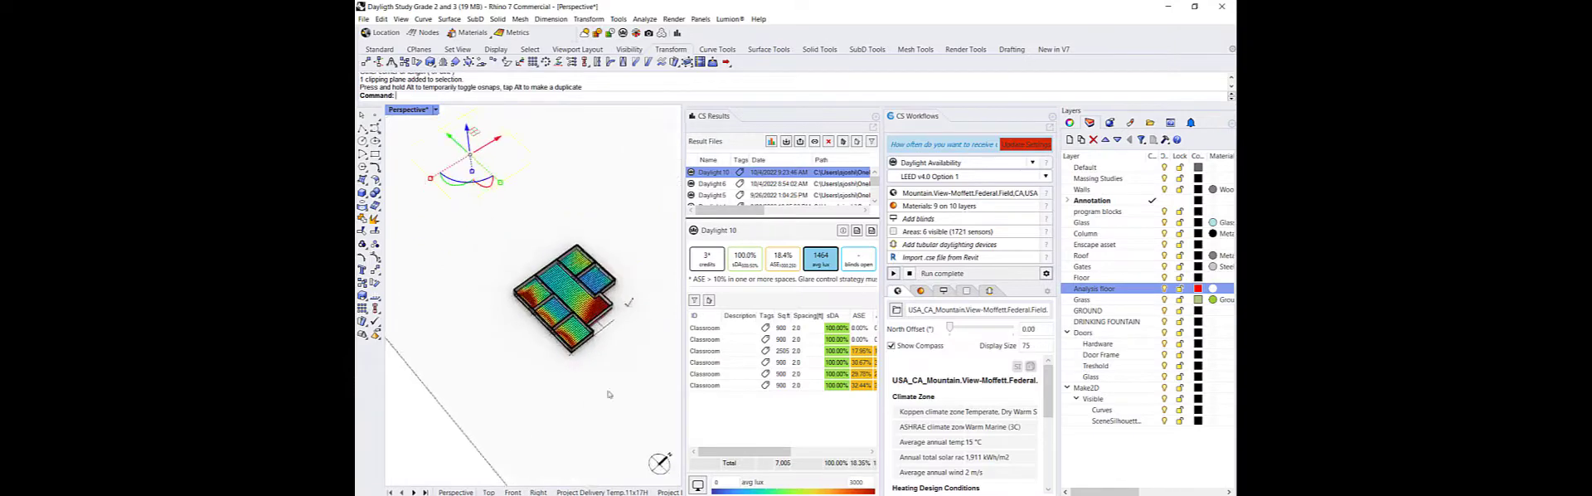
scroll(634, 254, up, 5)
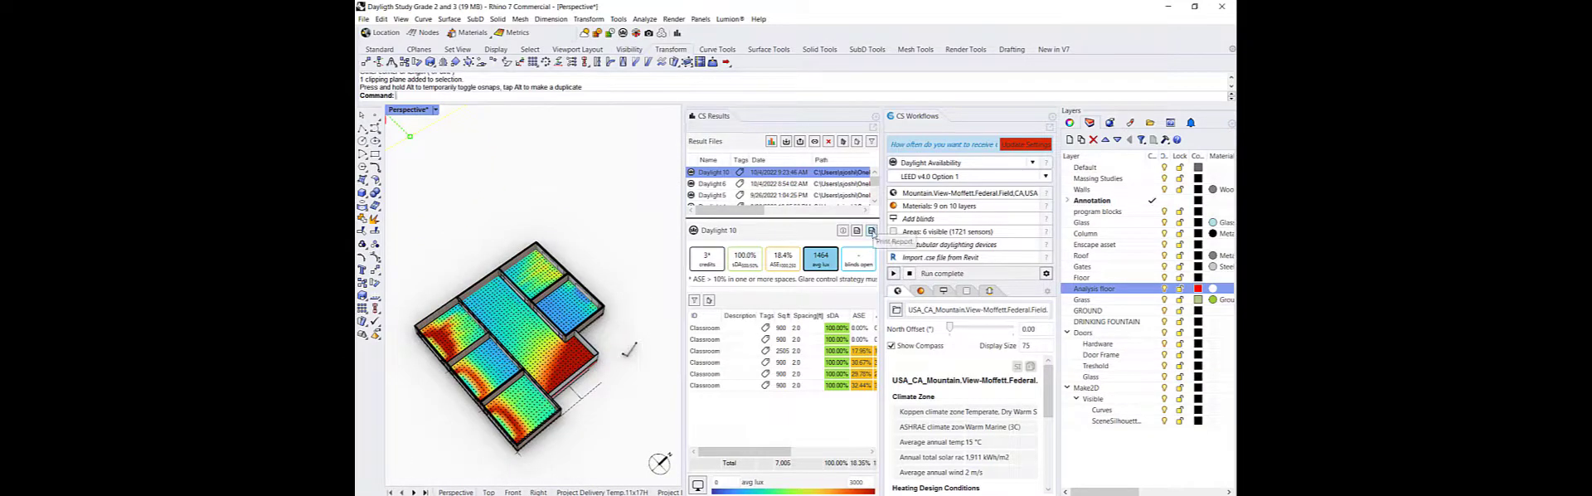
Generate a LEED report for the Daylight 10 result despite the missing dynamic shading, entering the glare strategy note
click(871, 232)
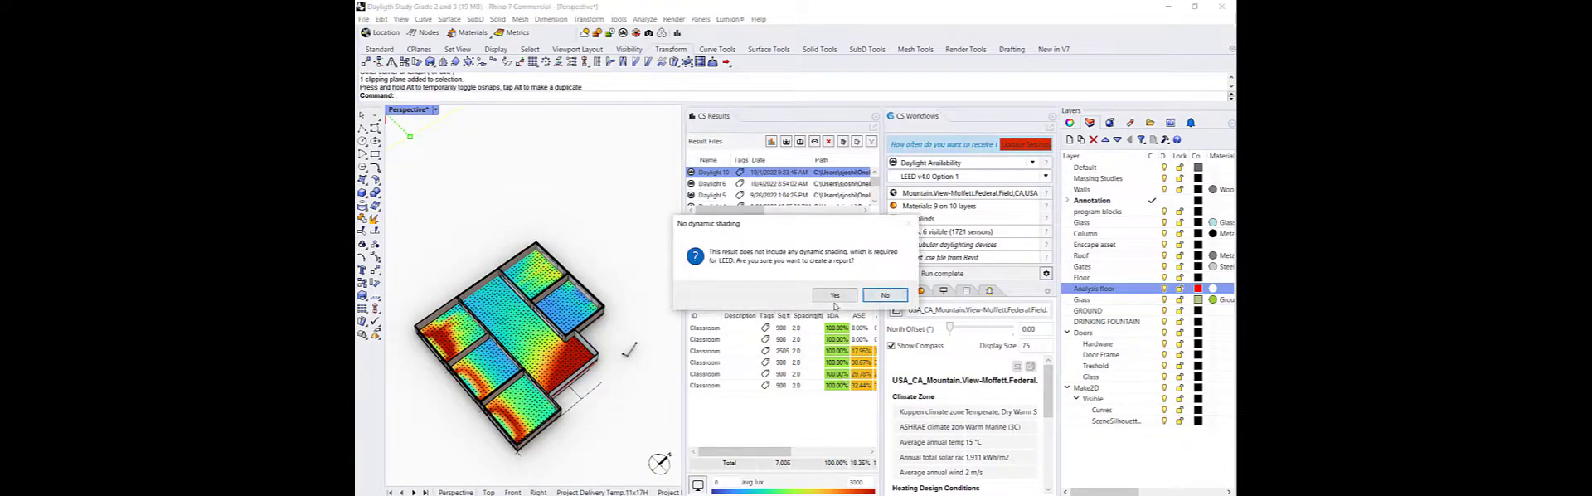
click(835, 296)
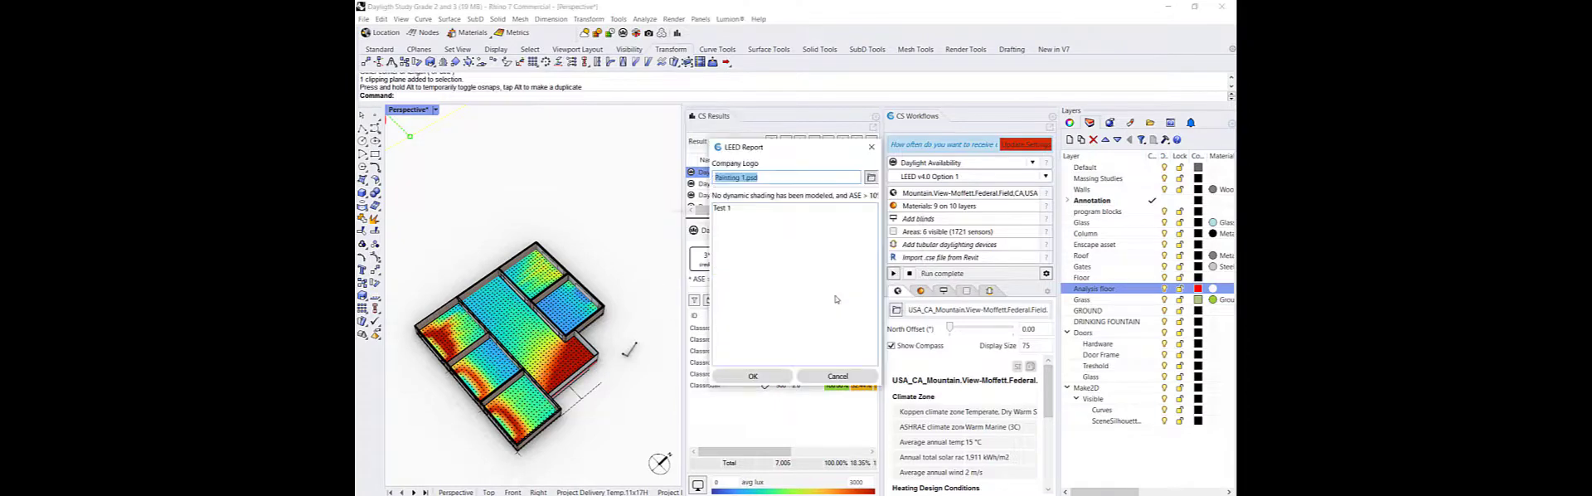
click(770, 177)
drag(769, 177, 699, 177)
text(T)
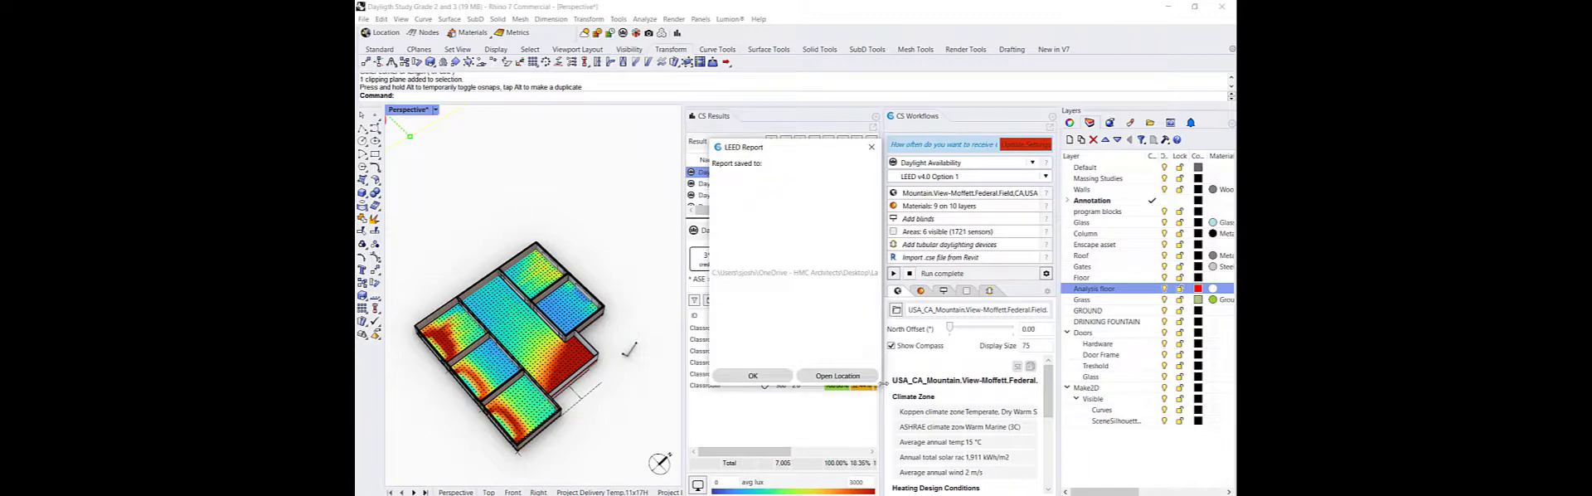
Open the saved report's folder and open the Daylight 10 - LEEDv4.1 Daylight Report PDF
drag(883, 382, 1209, 396)
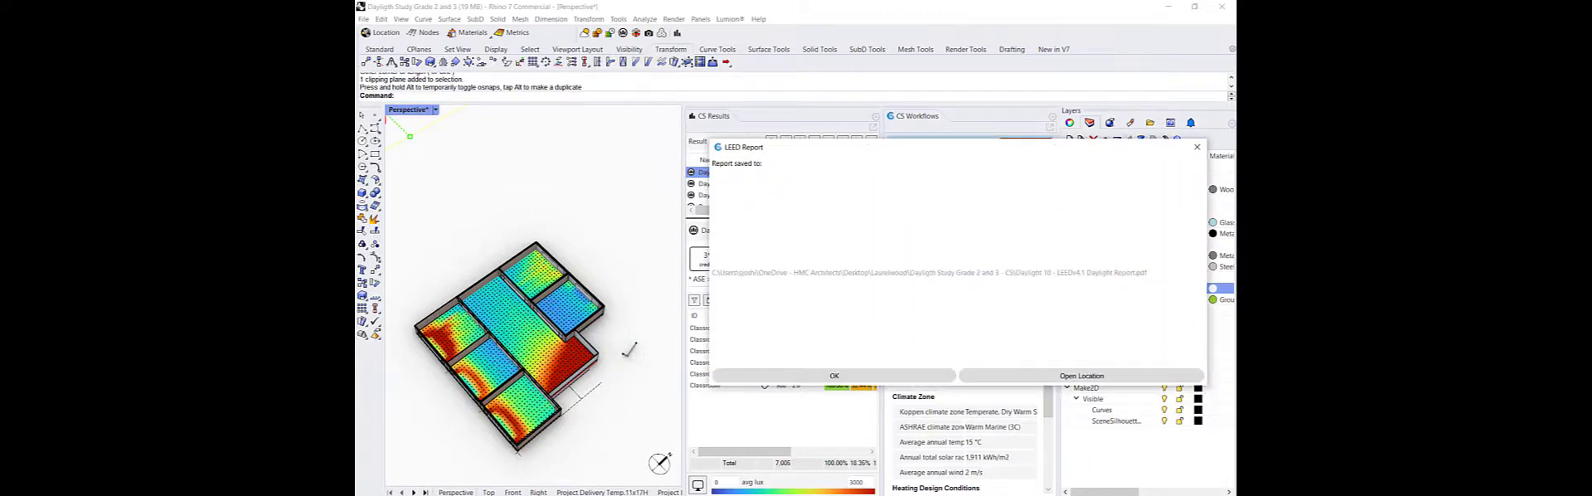
click(1069, 375)
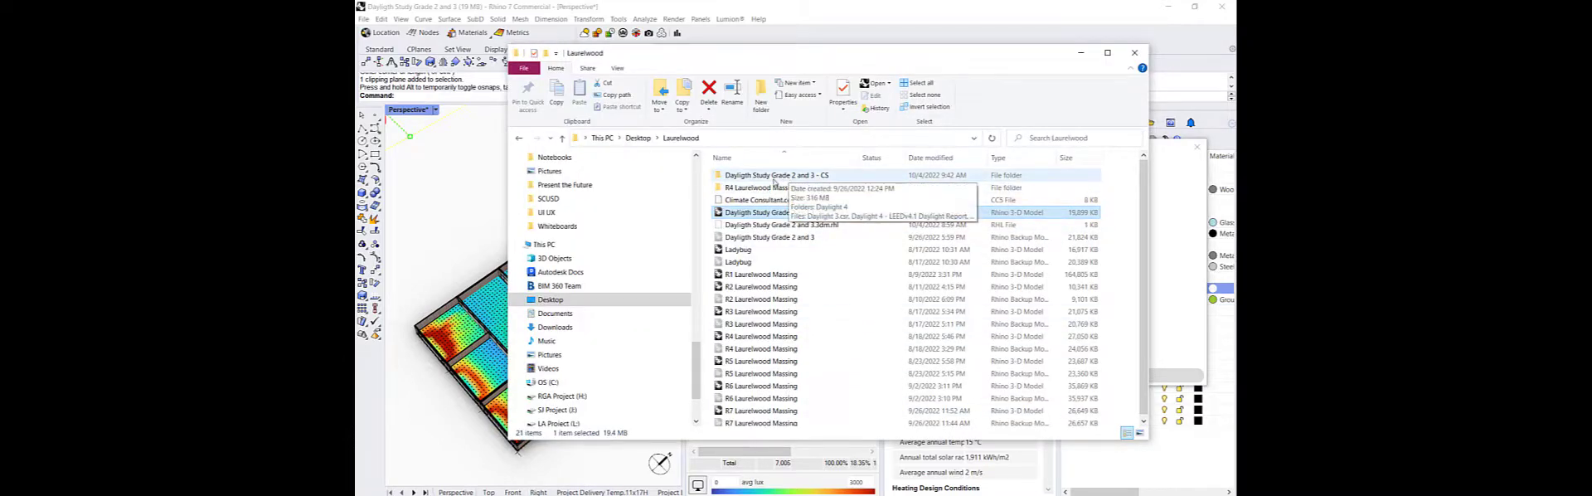
double_click(775, 176)
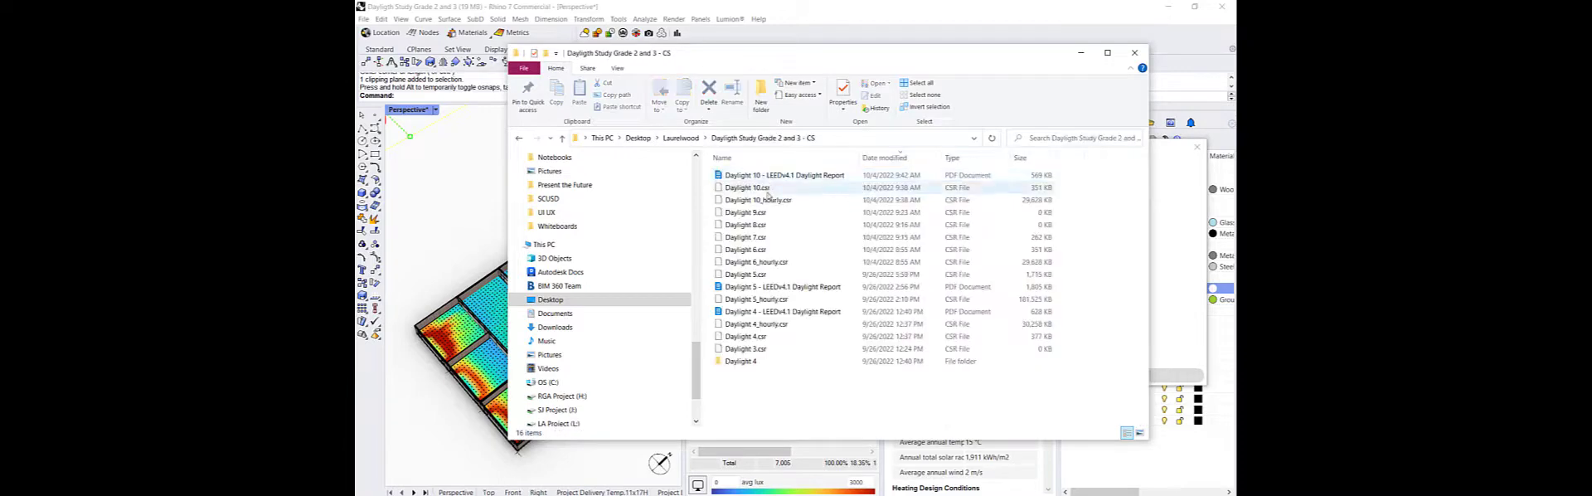
click(882, 157)
click(882, 157)
double_click(783, 175)
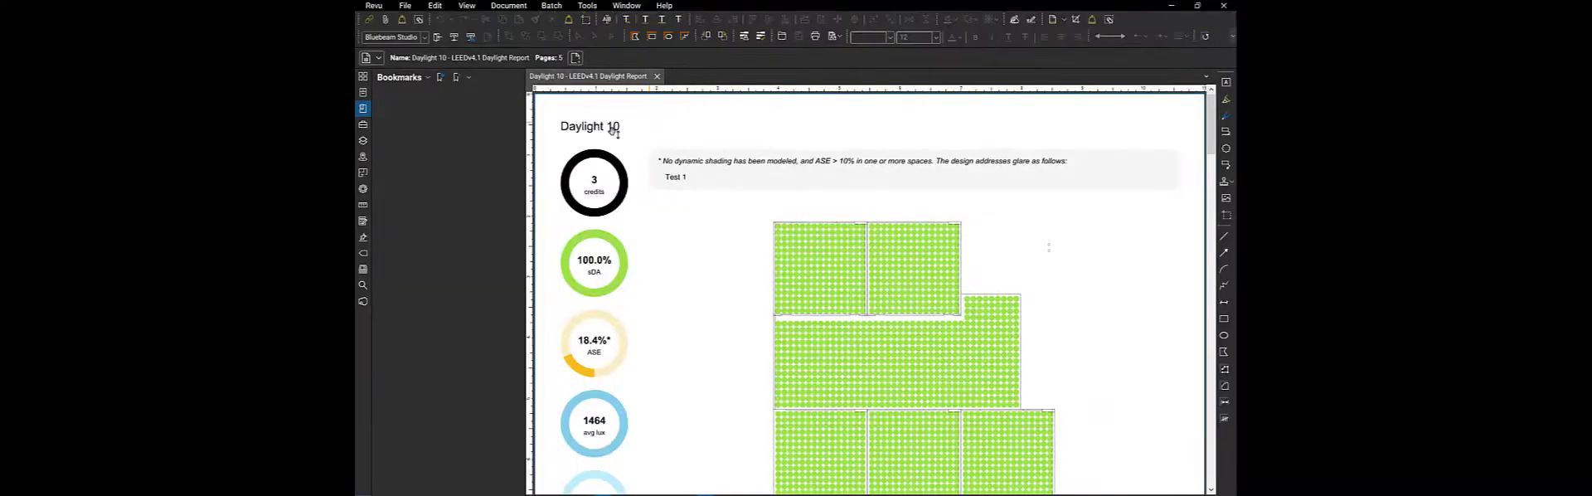
Scroll through the report's credit summary, per-classroom sDA/ASE pages and appendix, then close it and the LEED Report dialog
drag(528, 136, 409, 144)
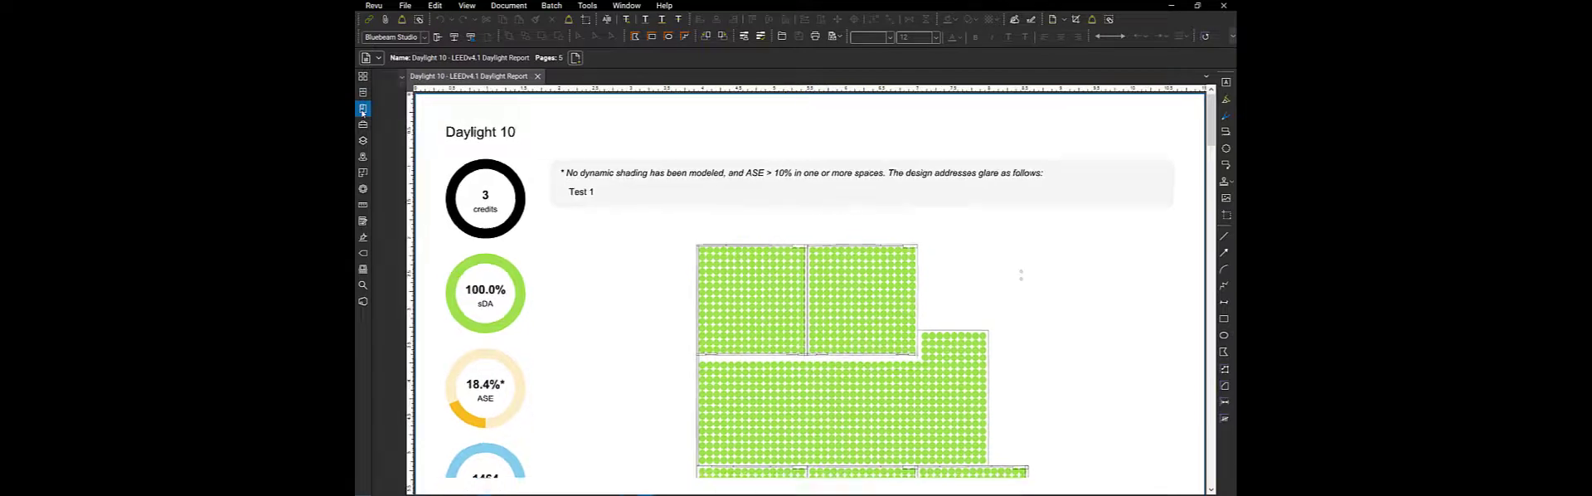
click(362, 93)
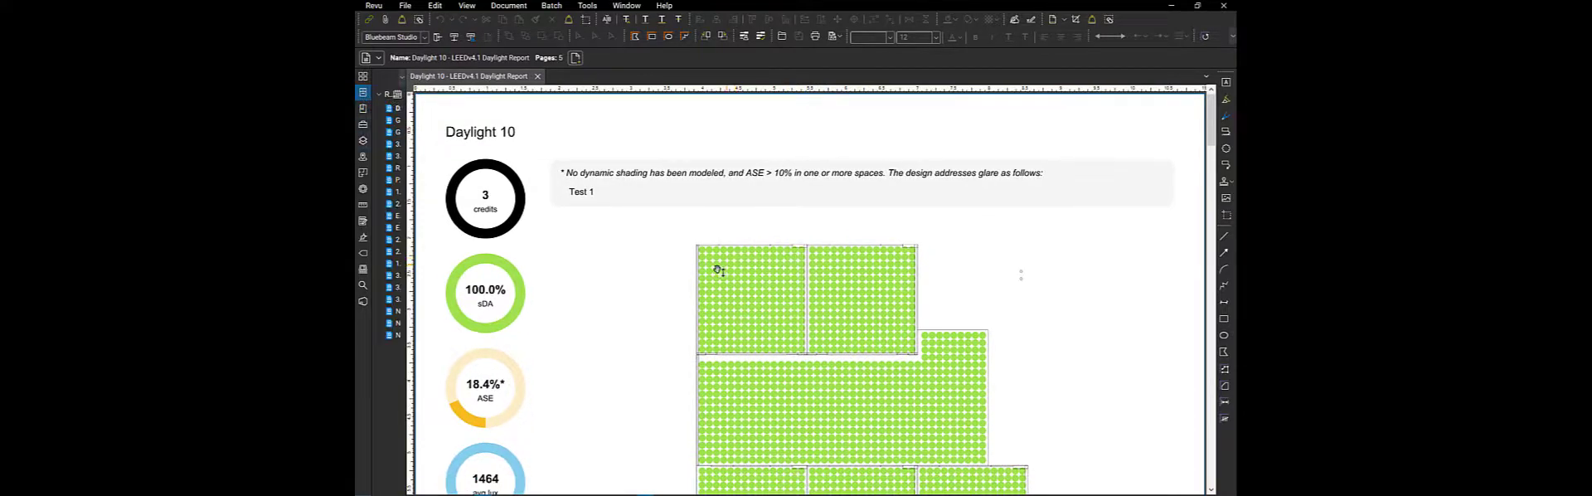
scroll(711, 247, down, 3)
scroll(733, 183, down, 10)
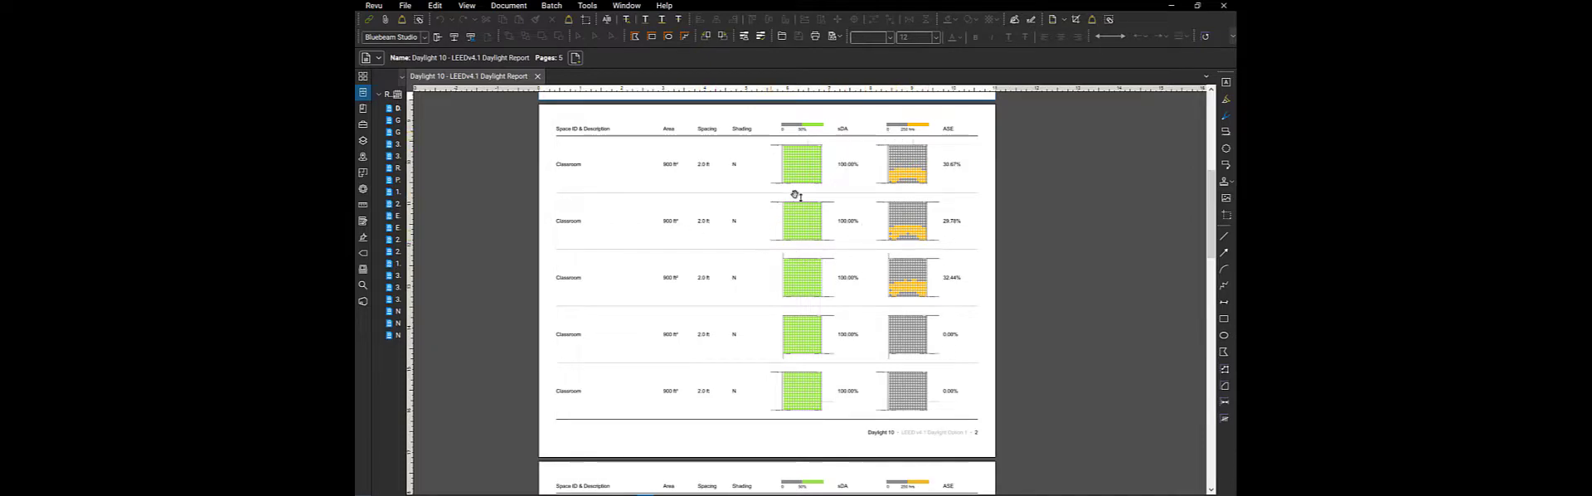
scroll(876, 235, down, 6)
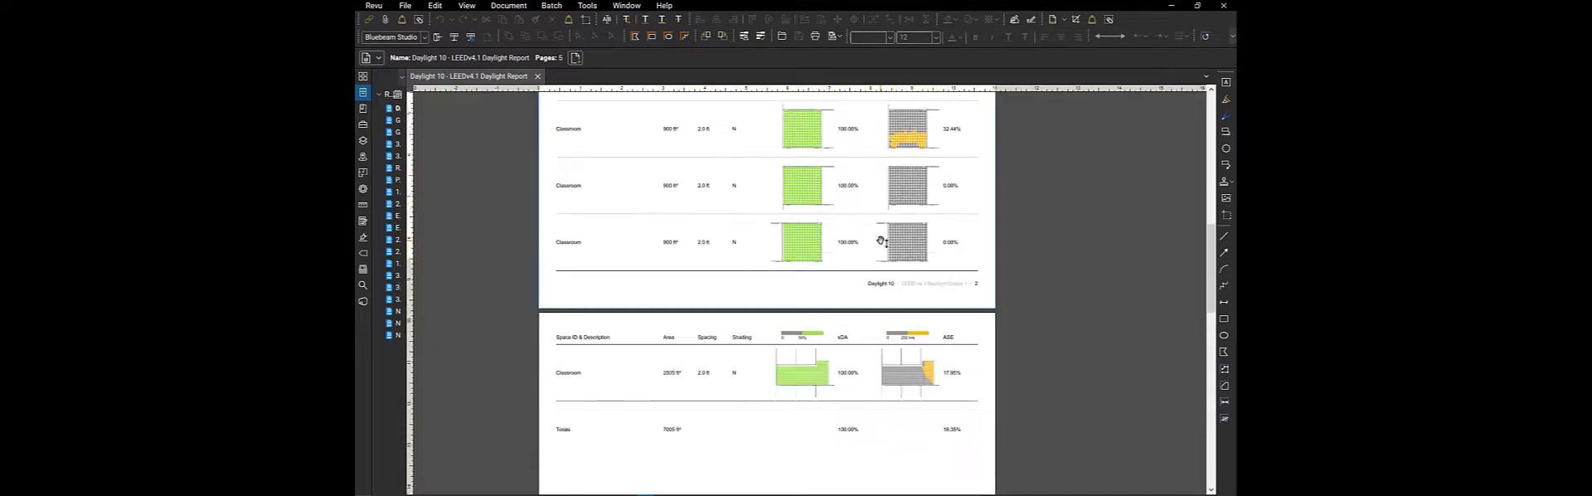
scroll(875, 234, down, 3)
scroll(829, 216, up, 1)
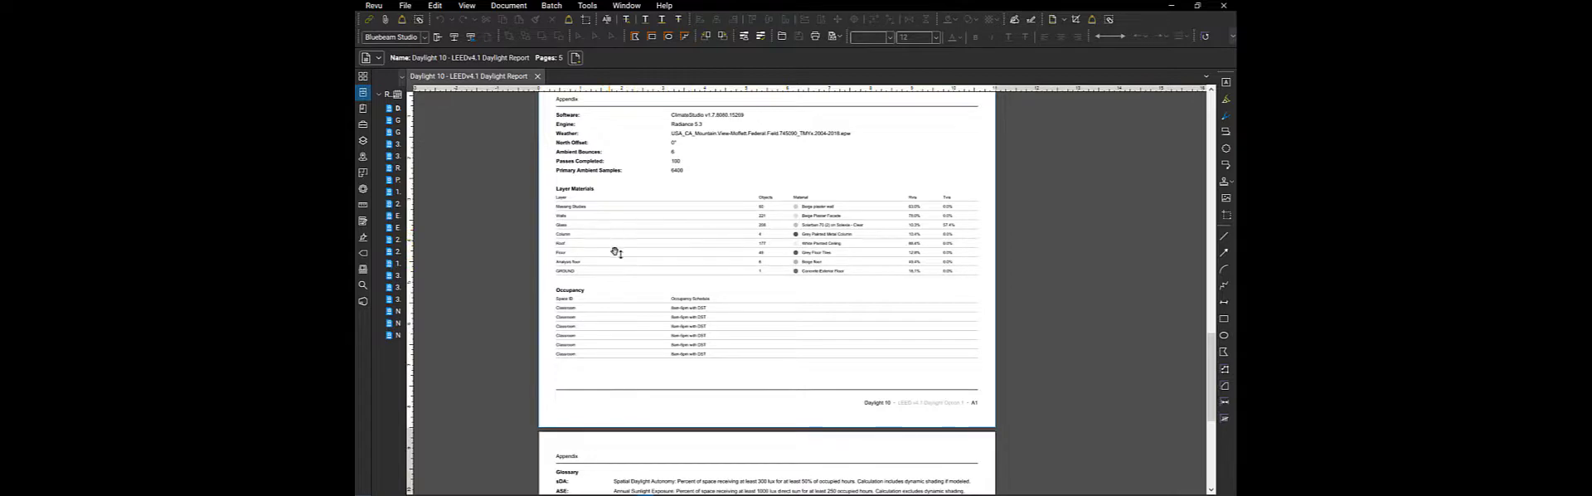
scroll(686, 267, down, 3)
scroll(685, 275, up, 1)
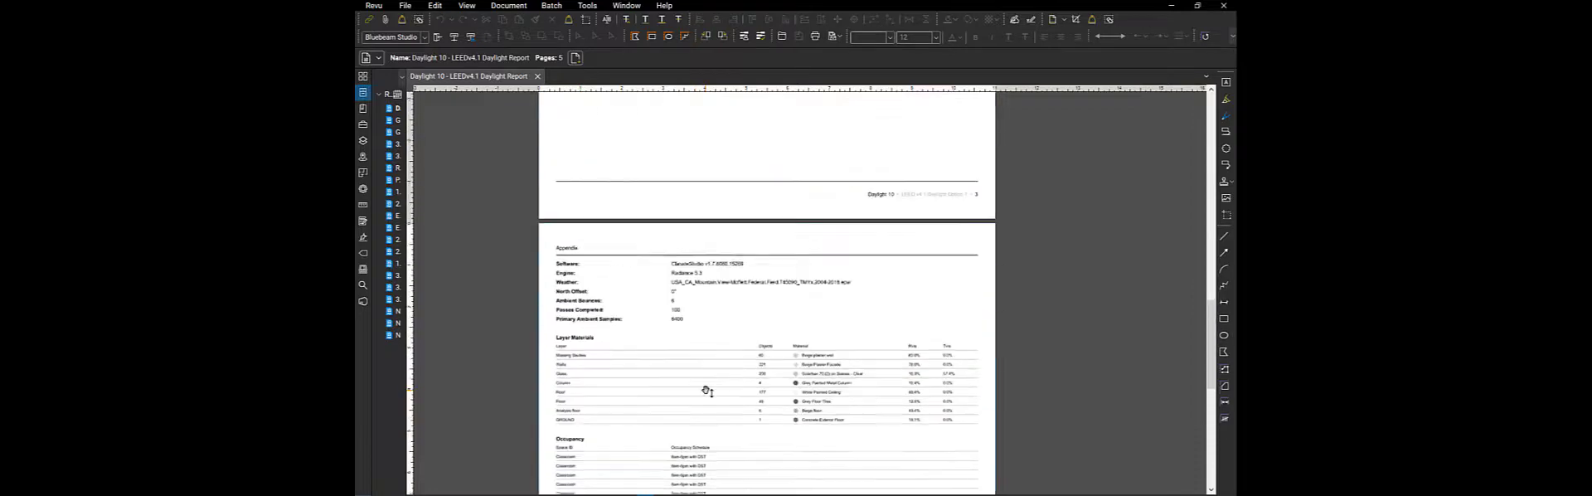
scroll(709, 387, up, 10)
scroll(709, 388, up, 5)
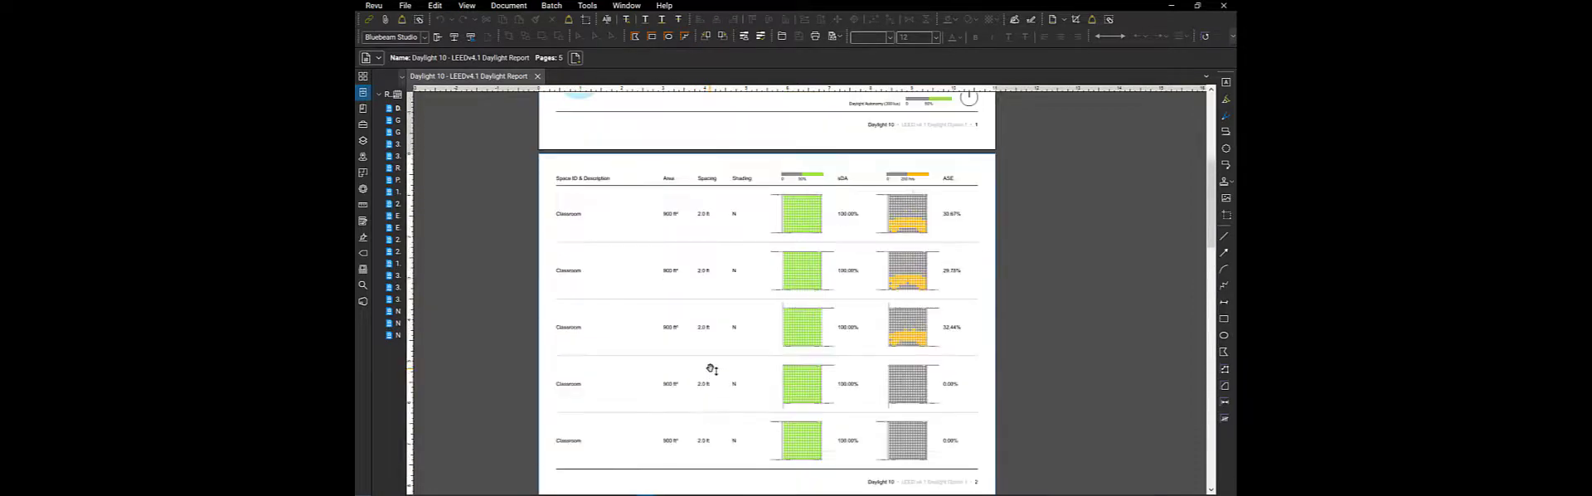
scroll(713, 355, up, 5)
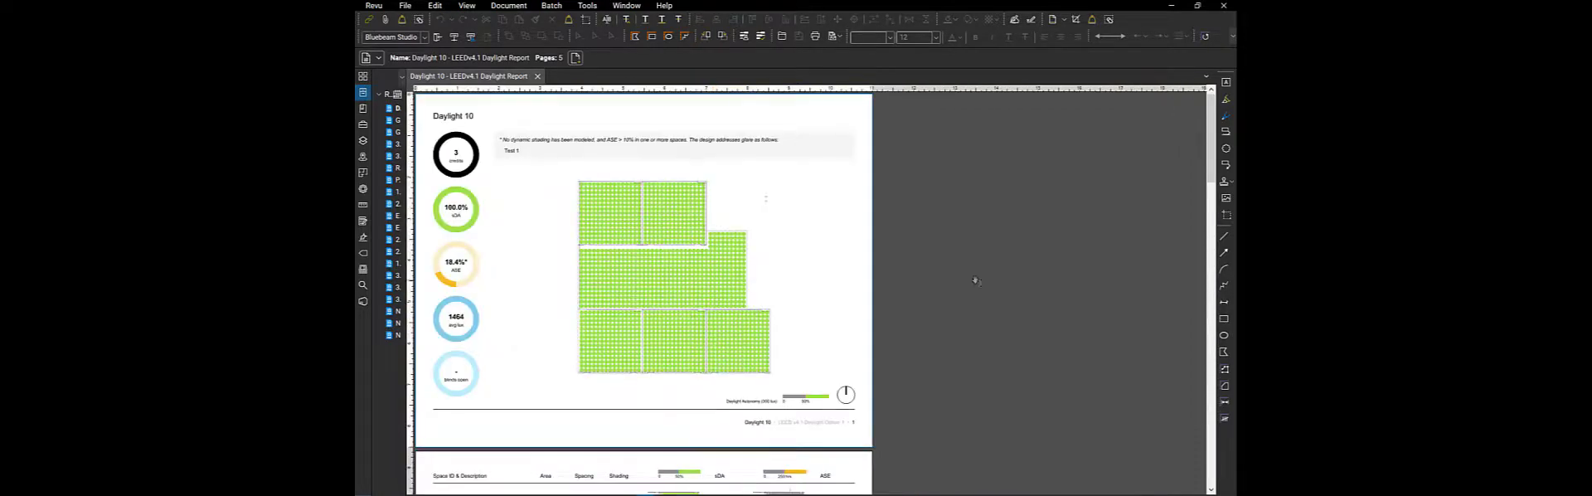
ctrl+scroll(987, 279, down, 1)
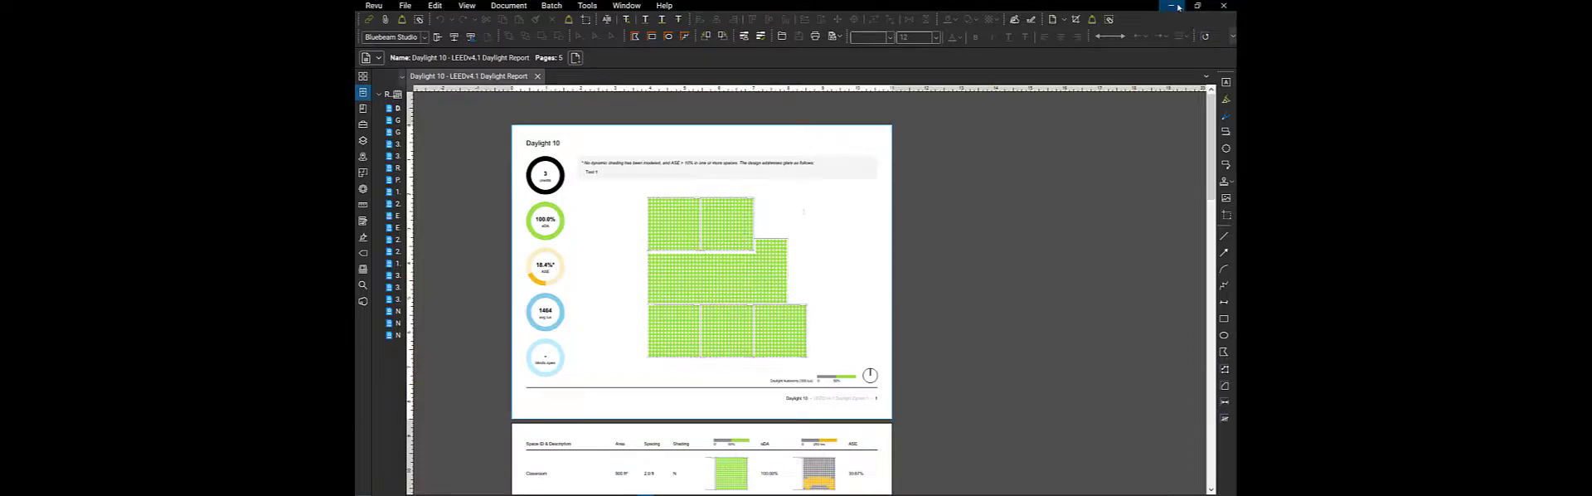
click(1170, 6)
click(1080, 52)
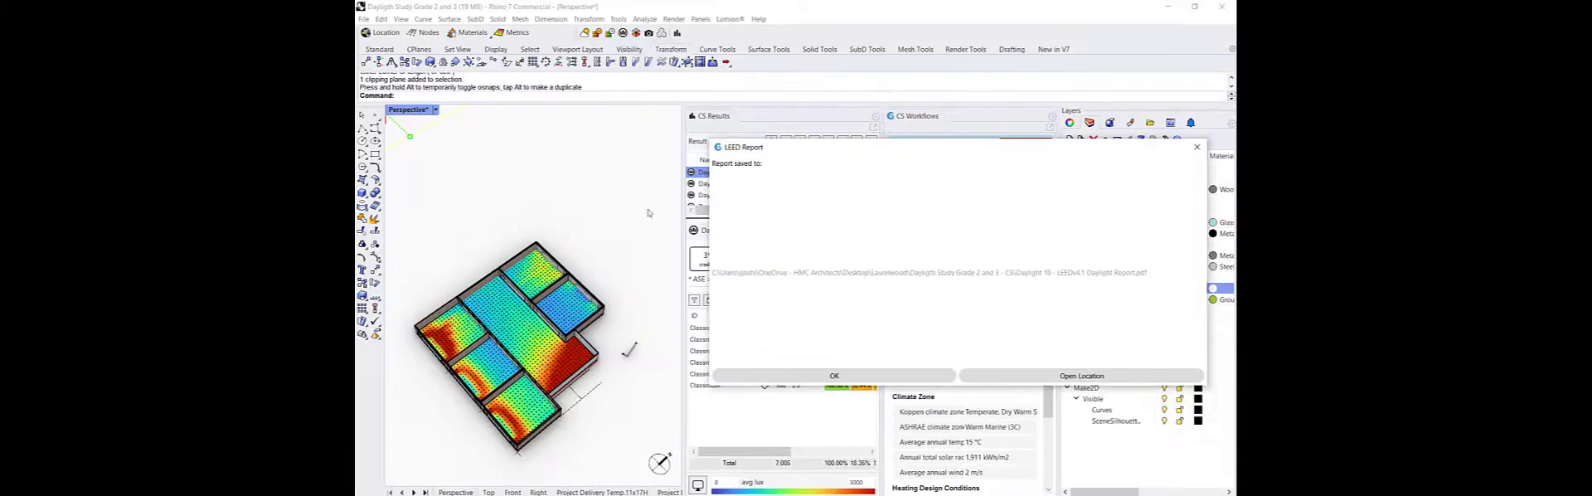
click(1196, 146)
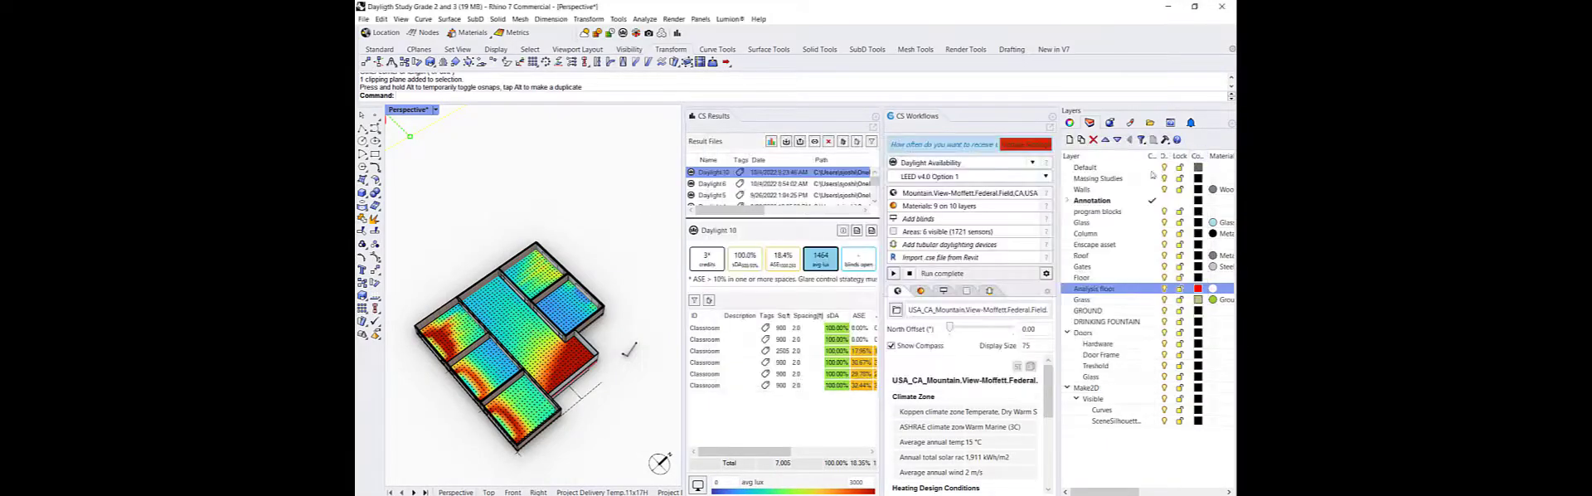
Select the clipping plane above the building and delete it to restore the full model
right_drag(615, 396, 643, 355)
right_drag(603, 449, 557, 452)
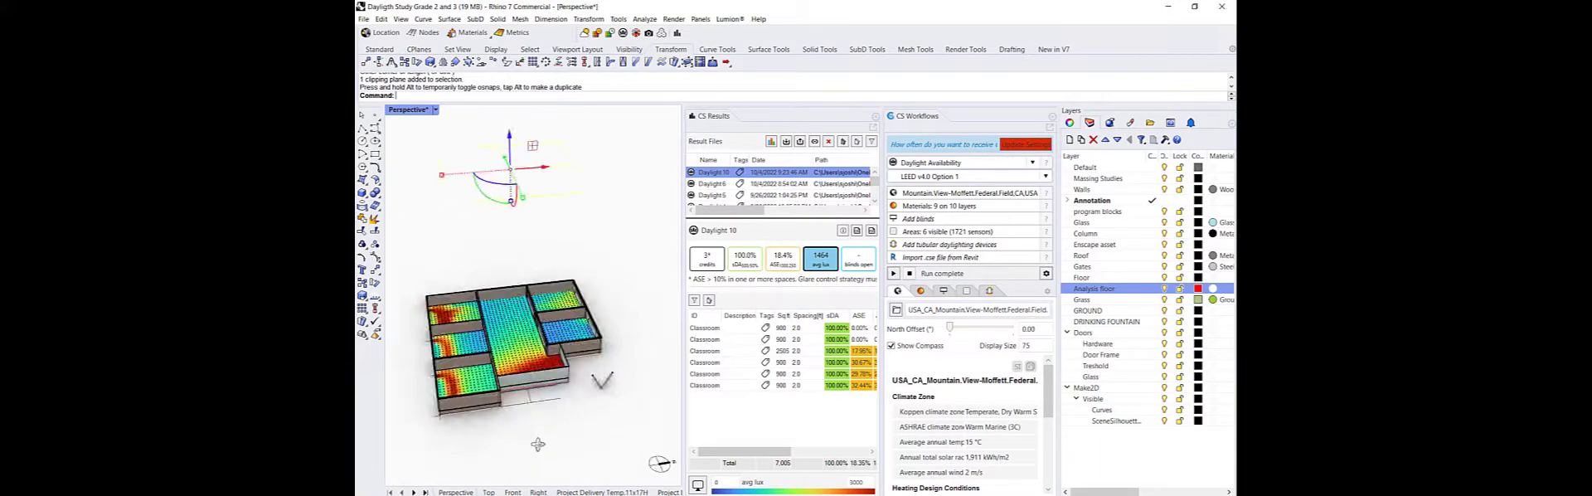
click(614, 269)
scroll(611, 270, down, 2)
right_drag(544, 365, 548, 391)
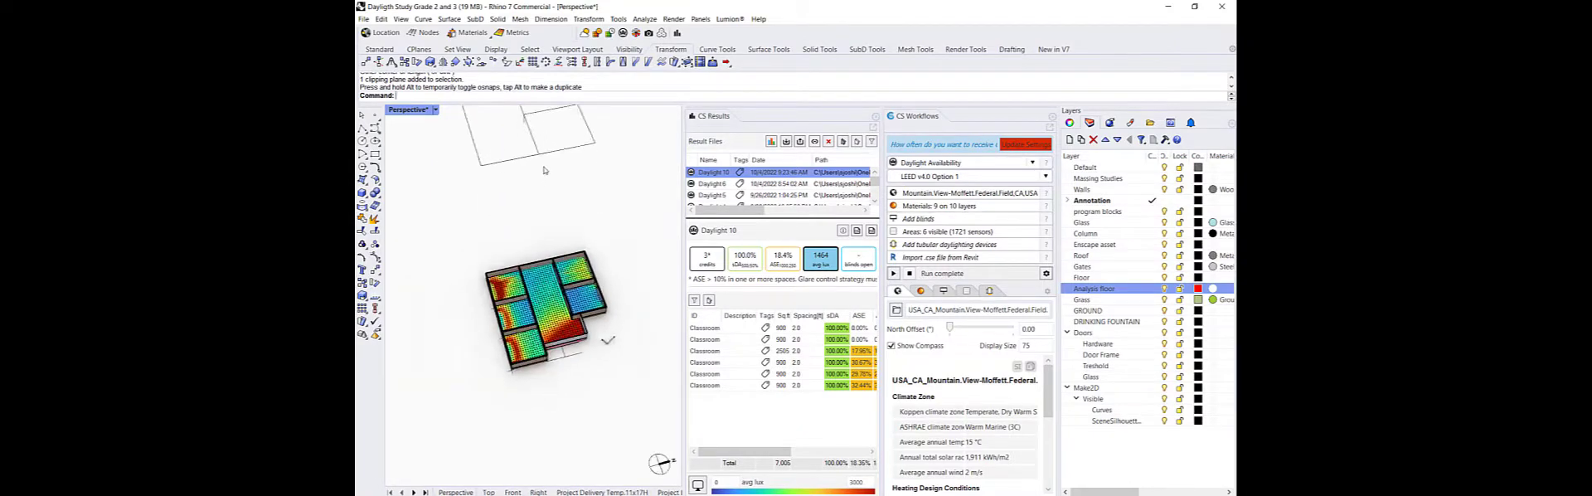
click(544, 159)
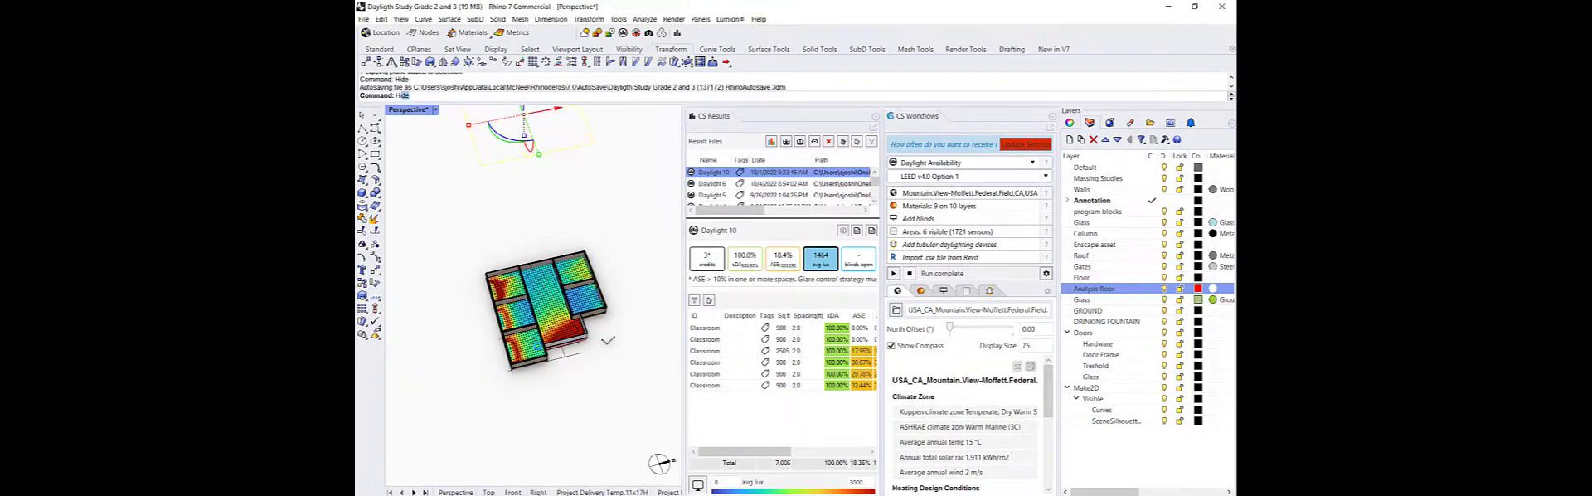
key(Delete)
scroll(602, 378, up, 4)
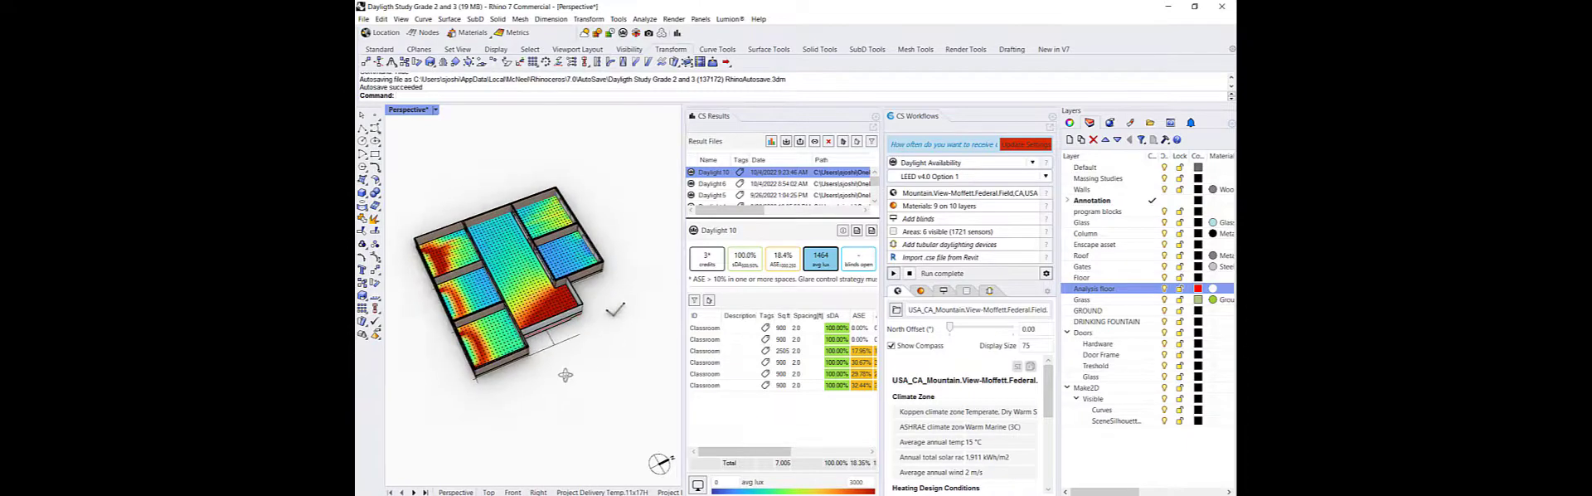
click(441, 98)
text(C)
key(BackSpace)
text(ViewCaptureToClipboard)
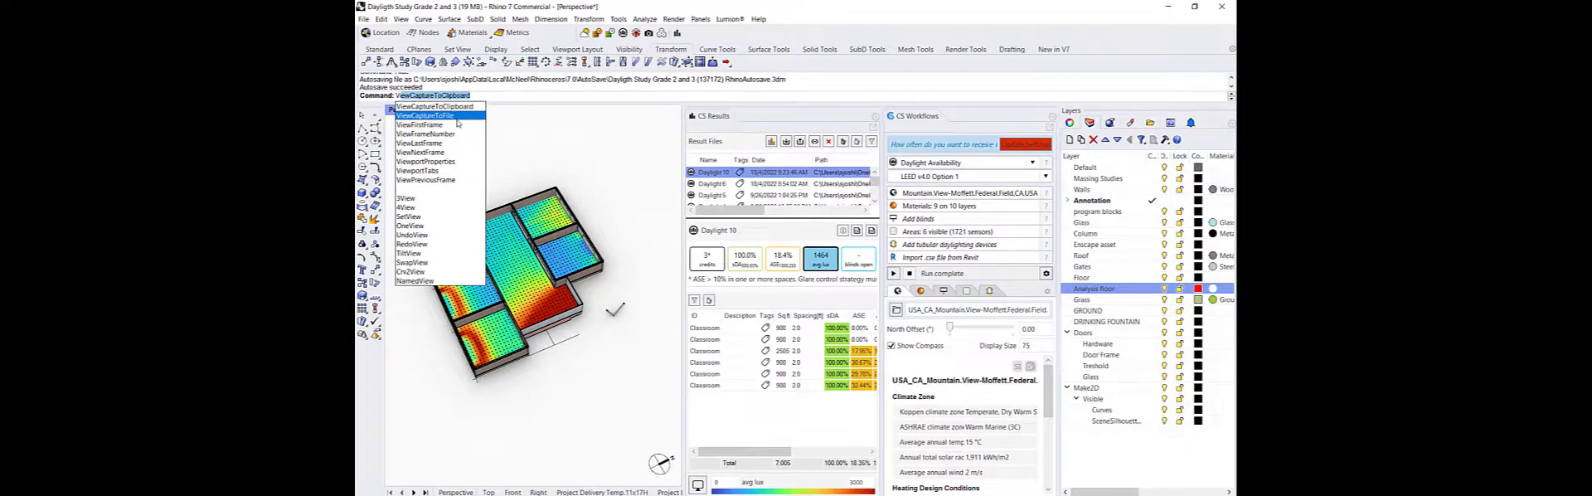
click(456, 116)
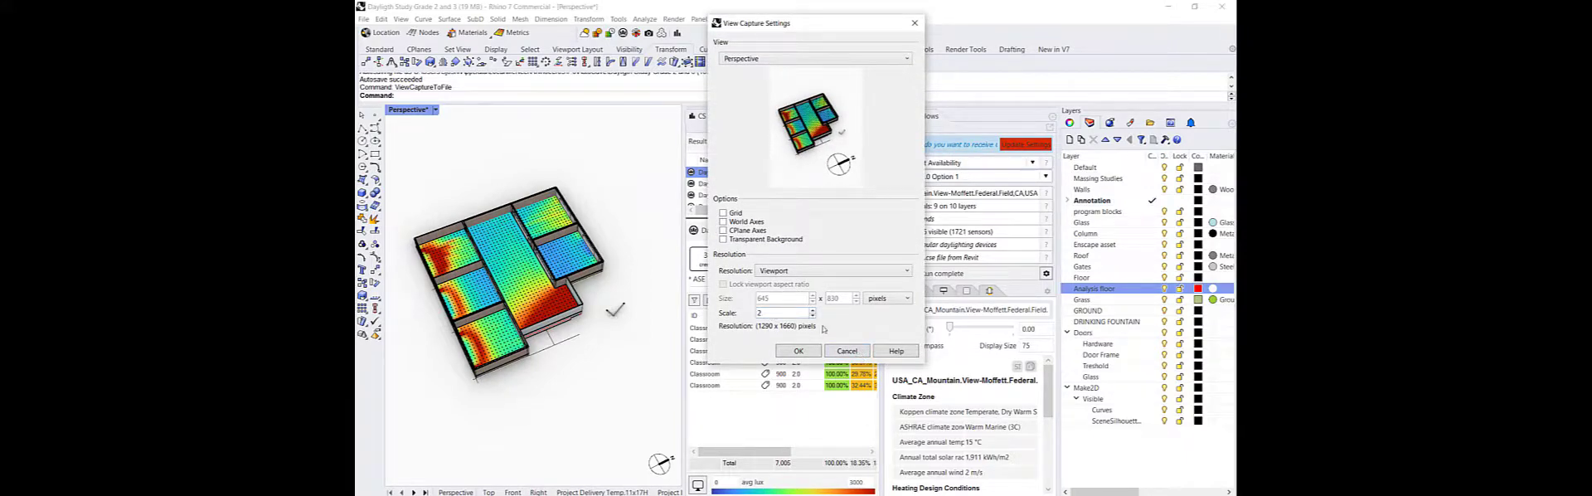
click(845, 350)
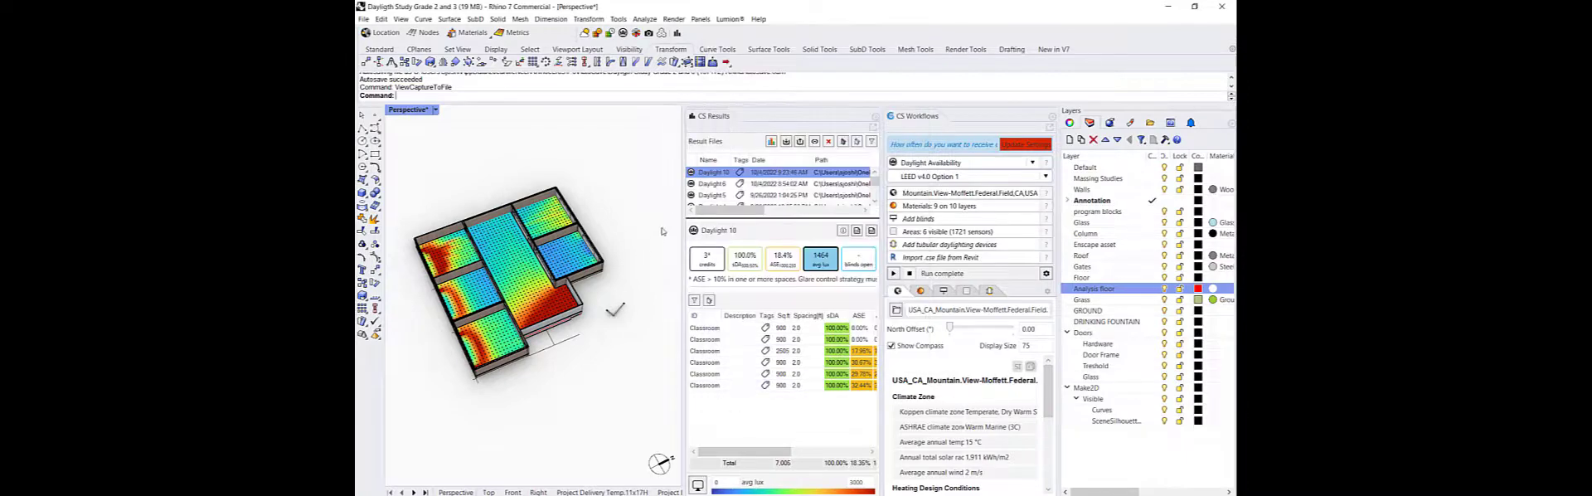